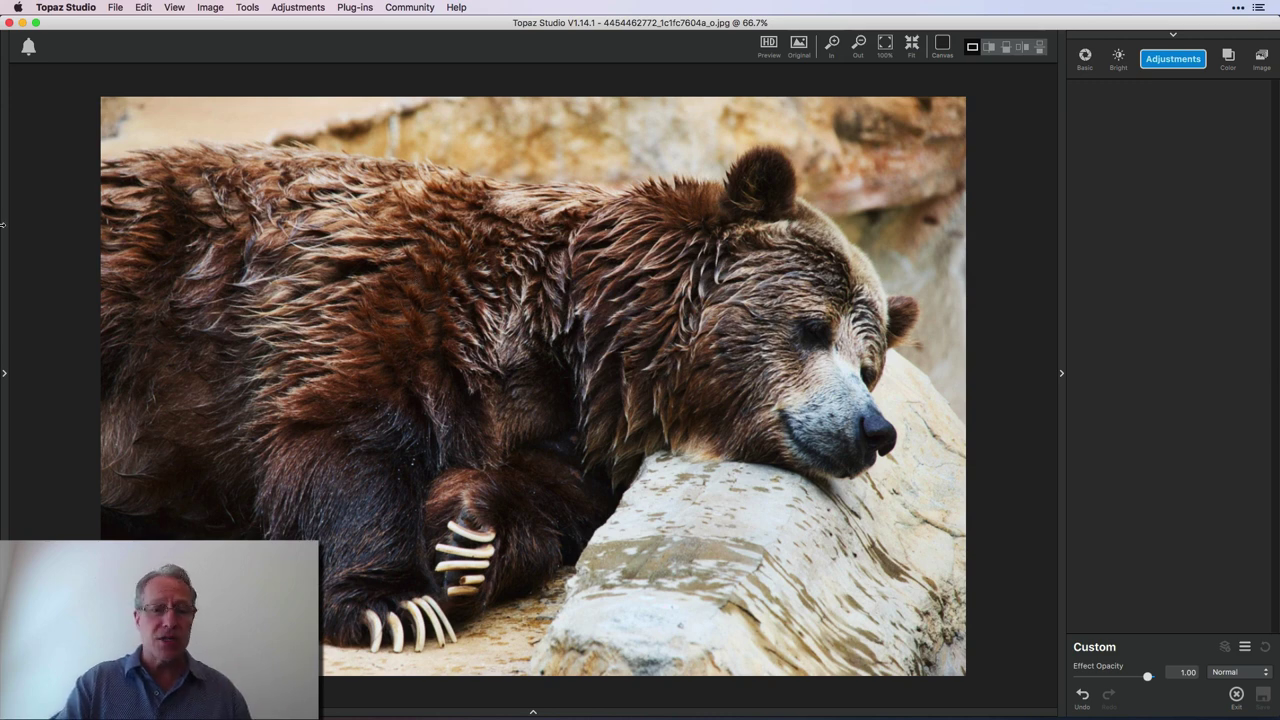
Step: Apply the Simplify Workflow preset from the Simplify category to the bear photo, then browse the presets
{"action": "left_click", "coordinate": [5, 375]}
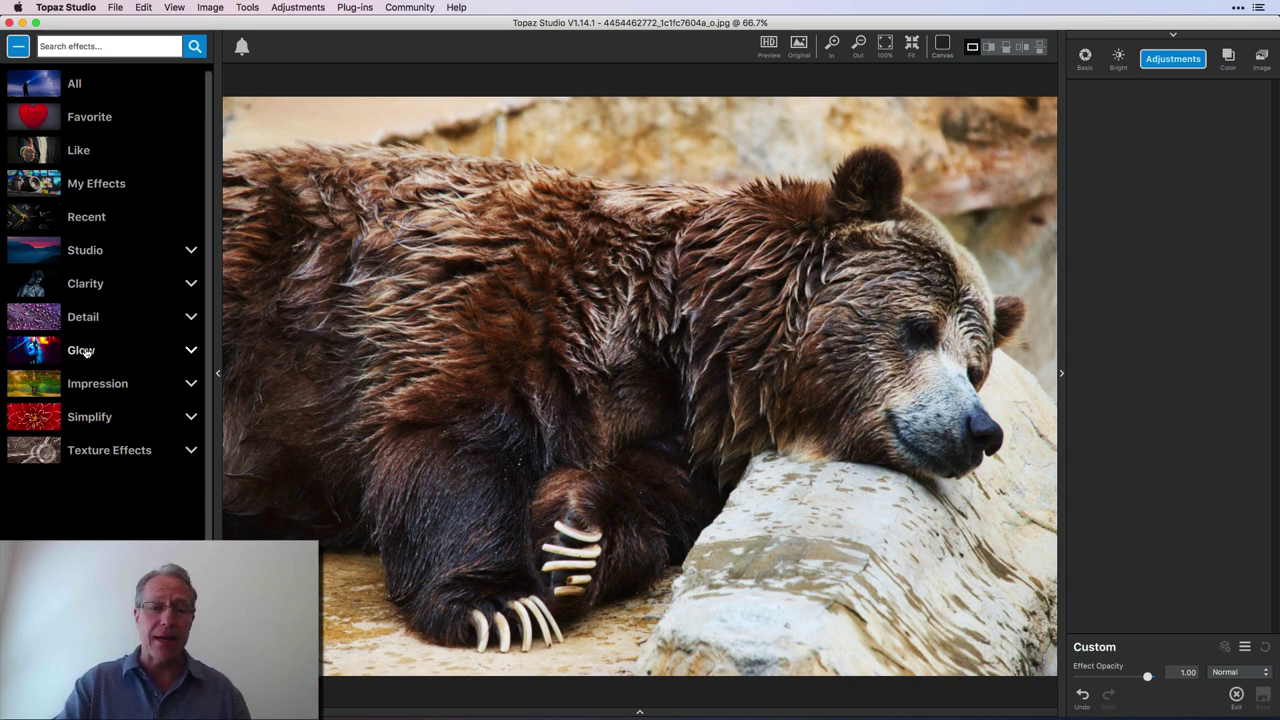
{"action": "left_click", "coordinate": [92, 420]}
{"action": "left_click", "coordinate": [88, 202]}
{"action": "scroll", "coordinate": [88, 202], "scroll_direction": "down", "scroll_amount": 8}
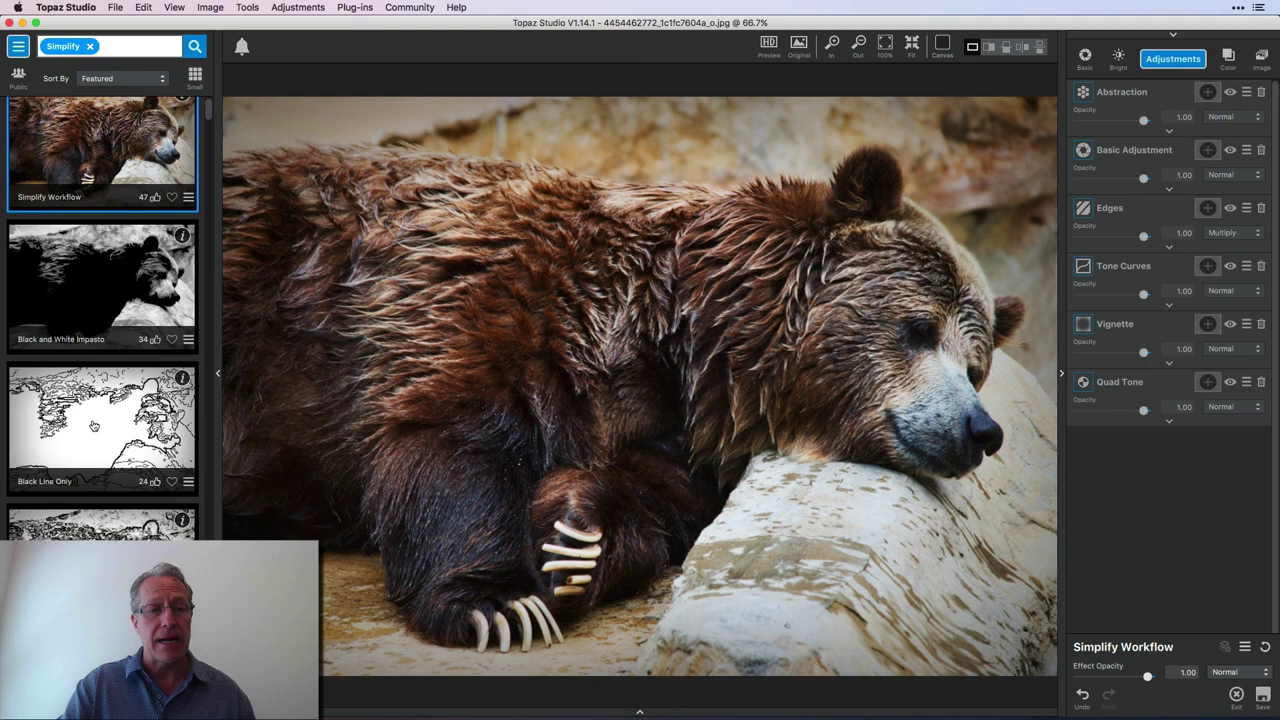
{"action": "scroll", "coordinate": [90, 425], "scroll_direction": "down", "scroll_amount": 10}
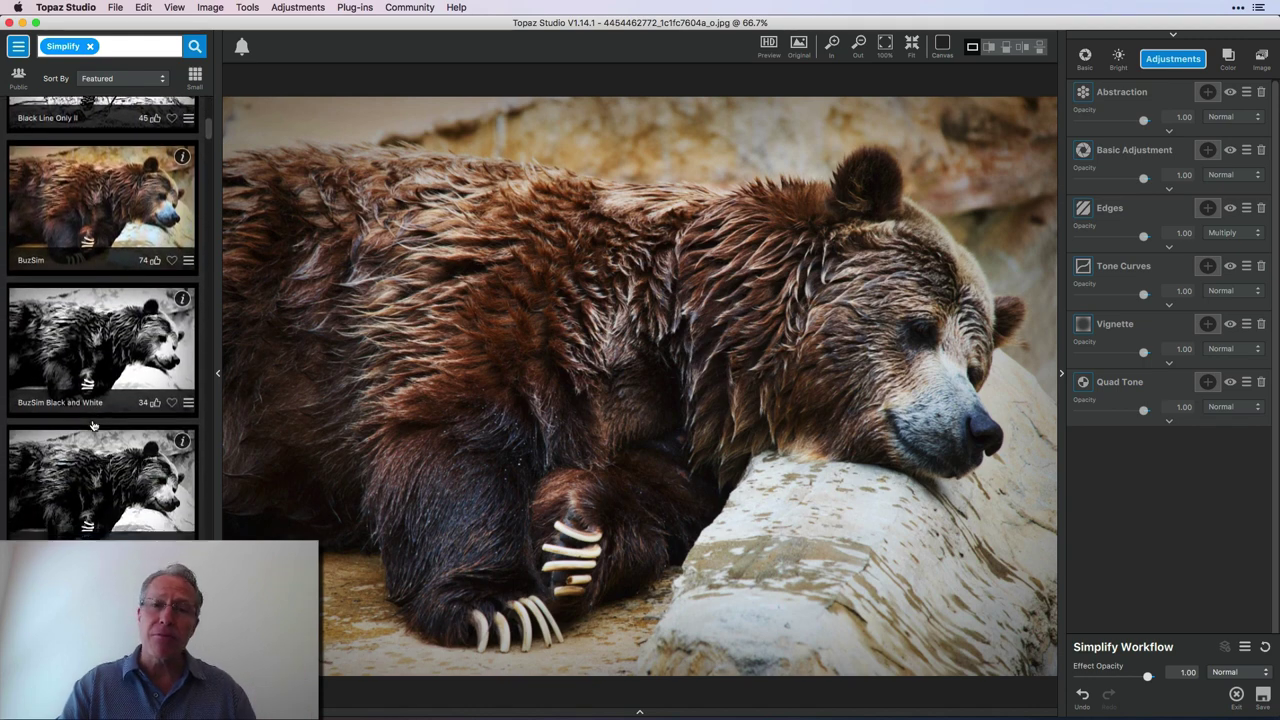
{"action": "scroll", "coordinate": [90, 425], "scroll_direction": "down", "scroll_amount": 10}
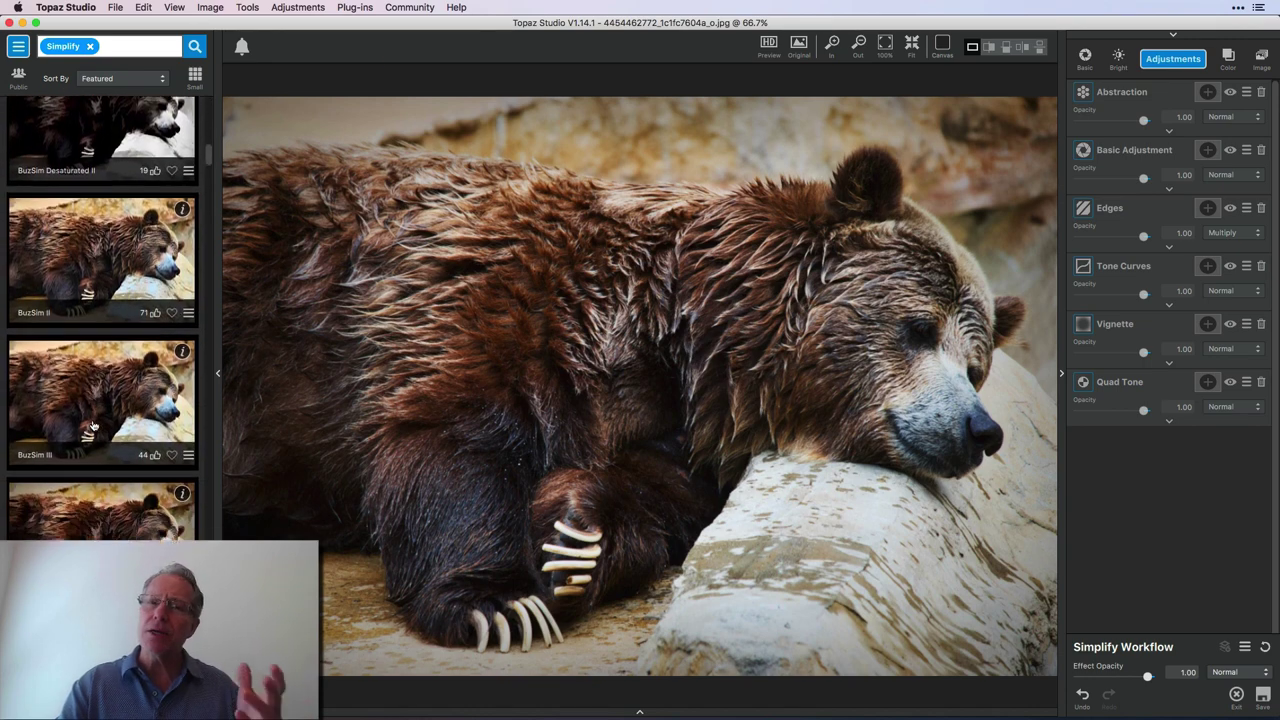
{"action": "scroll", "coordinate": [90, 425], "scroll_direction": "up", "scroll_amount": 5}
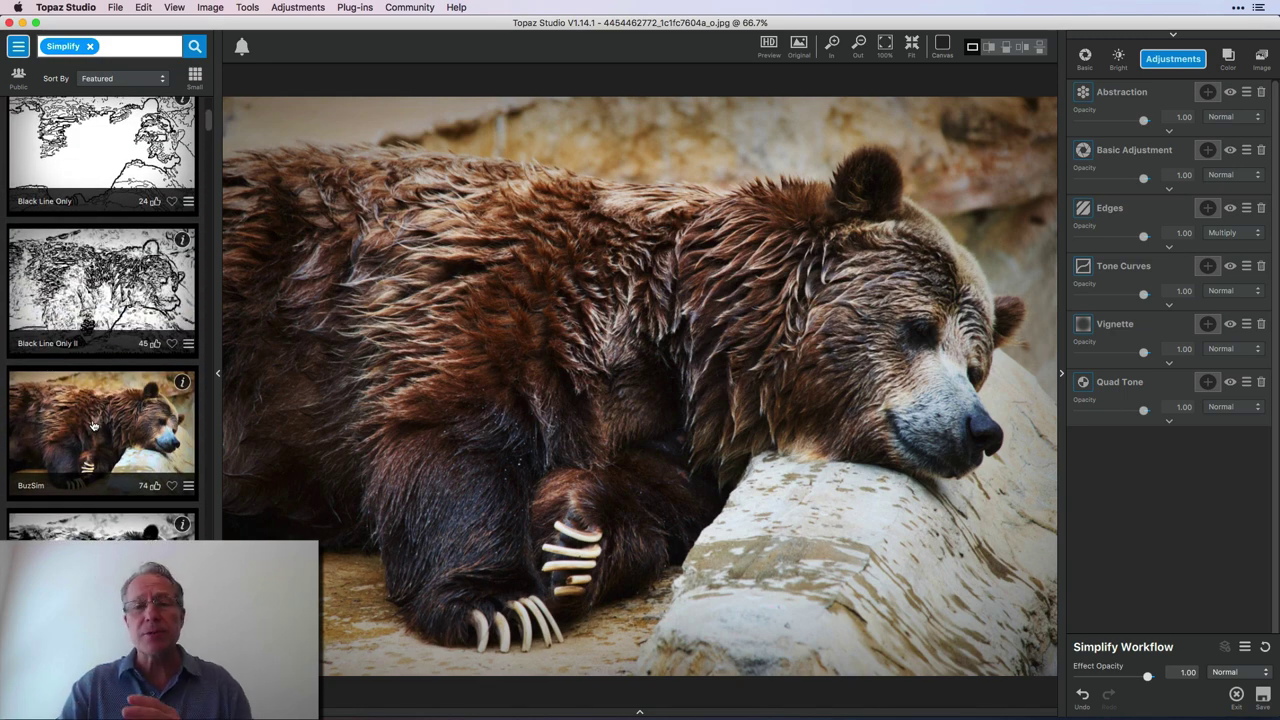
Step: Reset the preset's adjustments, then add Abstraction, Edges and Quad Tone layers to the bear photo
{"action": "left_click", "coordinate": [218, 374]}
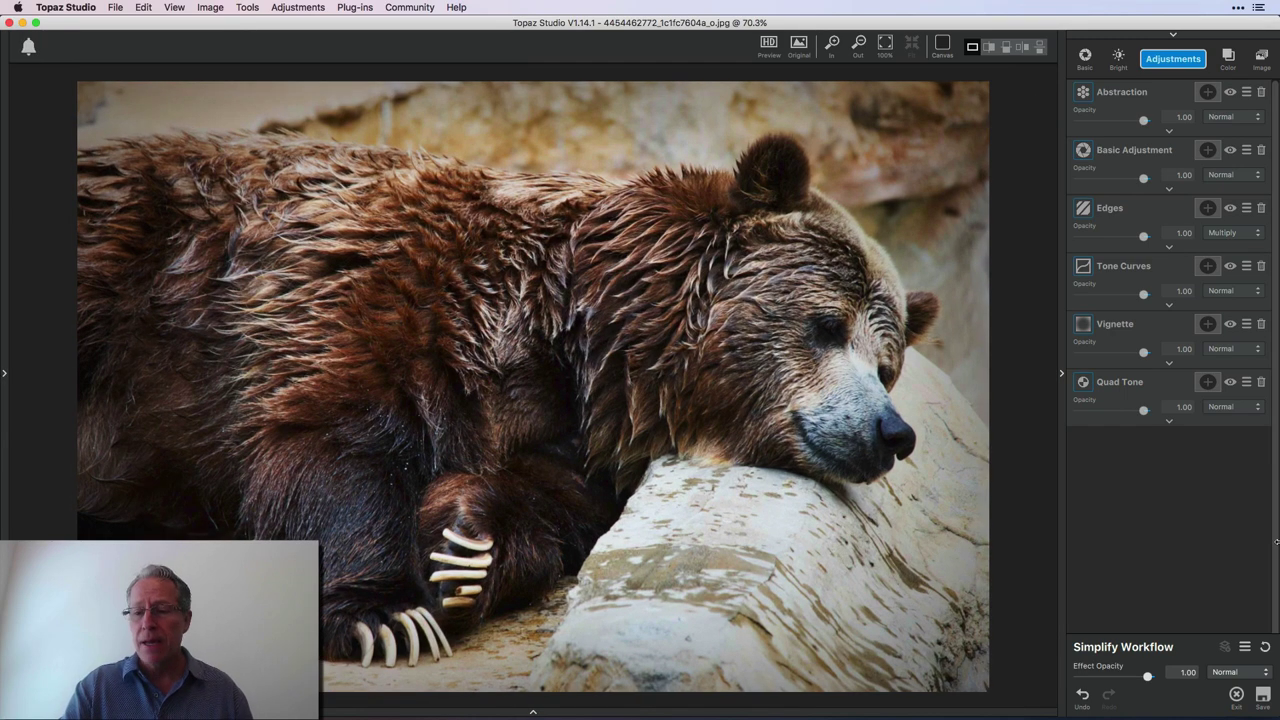
{"action": "left_click", "coordinate": [1265, 647]}
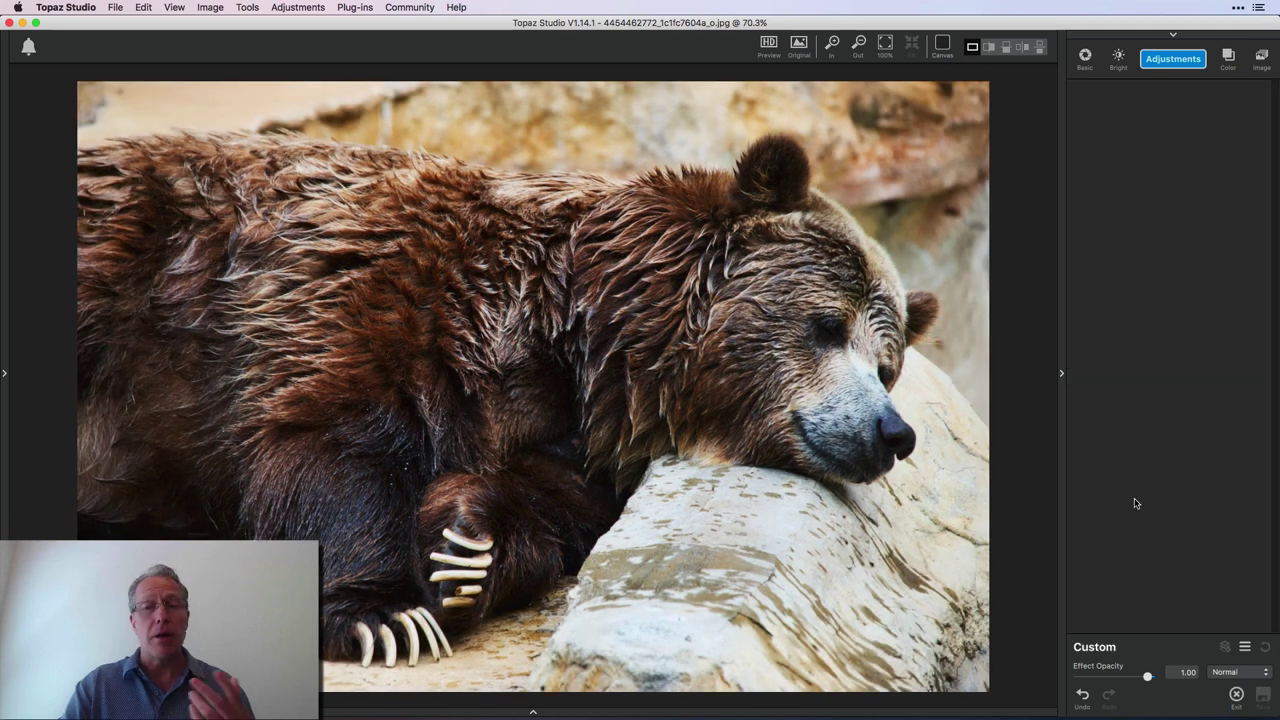
{"action": "left_click", "coordinate": [1176, 67]}
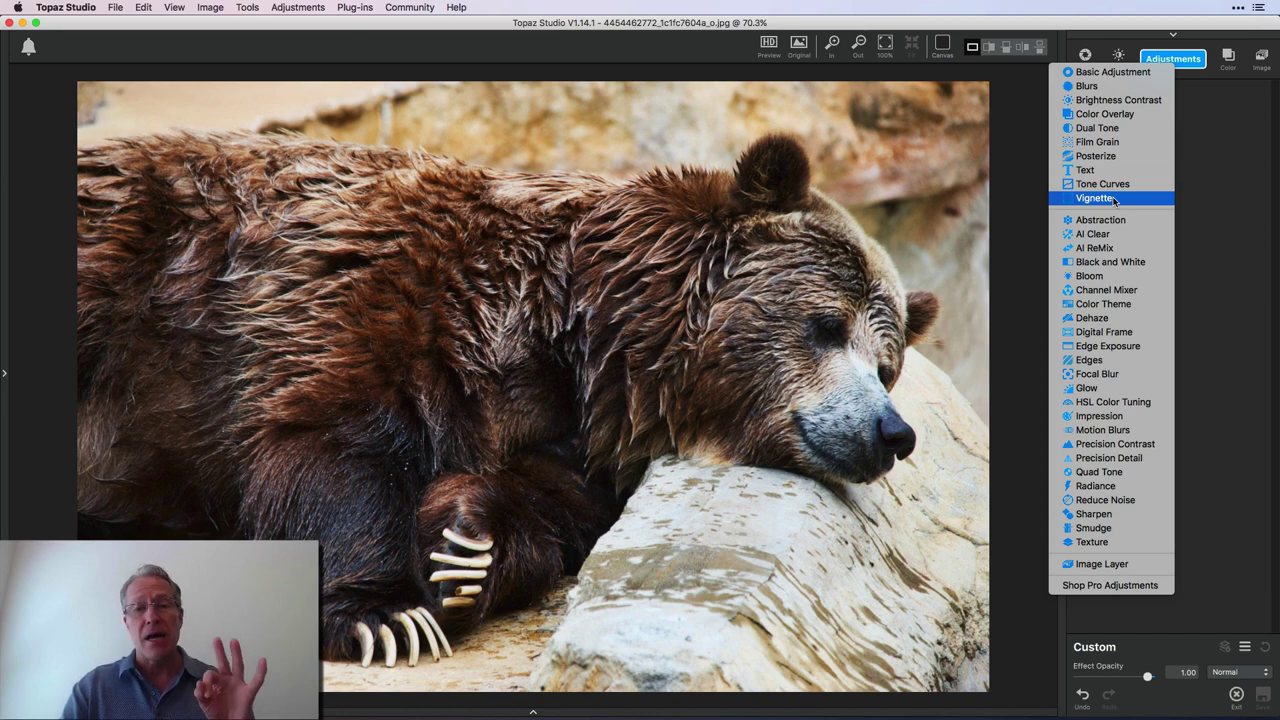
{"action": "left_click", "coordinate": [1109, 222]}
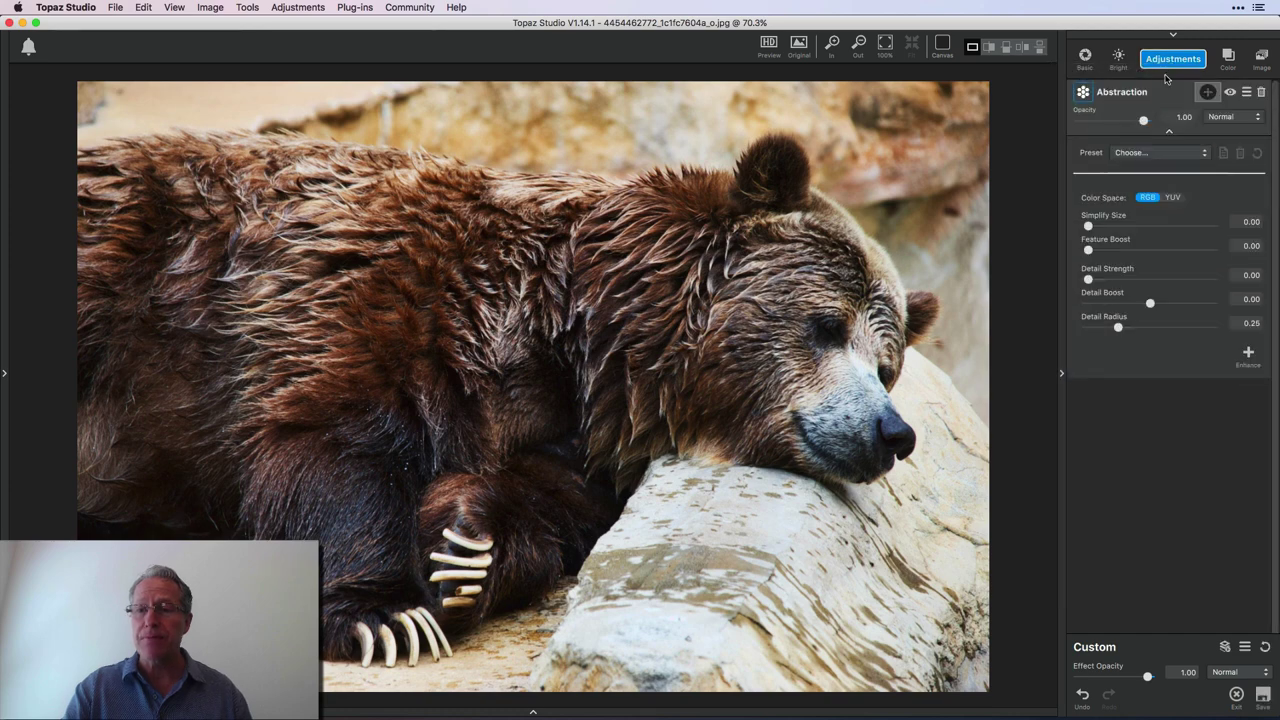
{"action": "left_click", "coordinate": [1208, 91]}
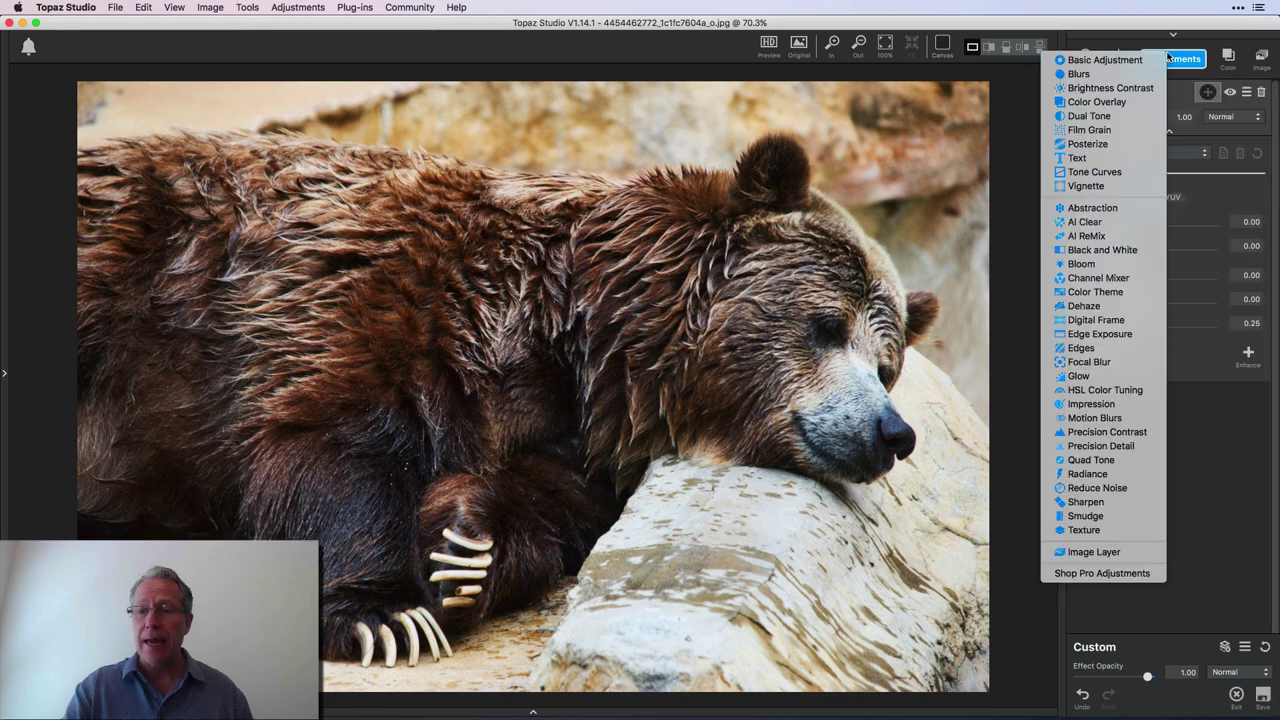
{"action": "left_click", "coordinate": [1082, 348]}
{"action": "left_click", "coordinate": [1173, 58]}
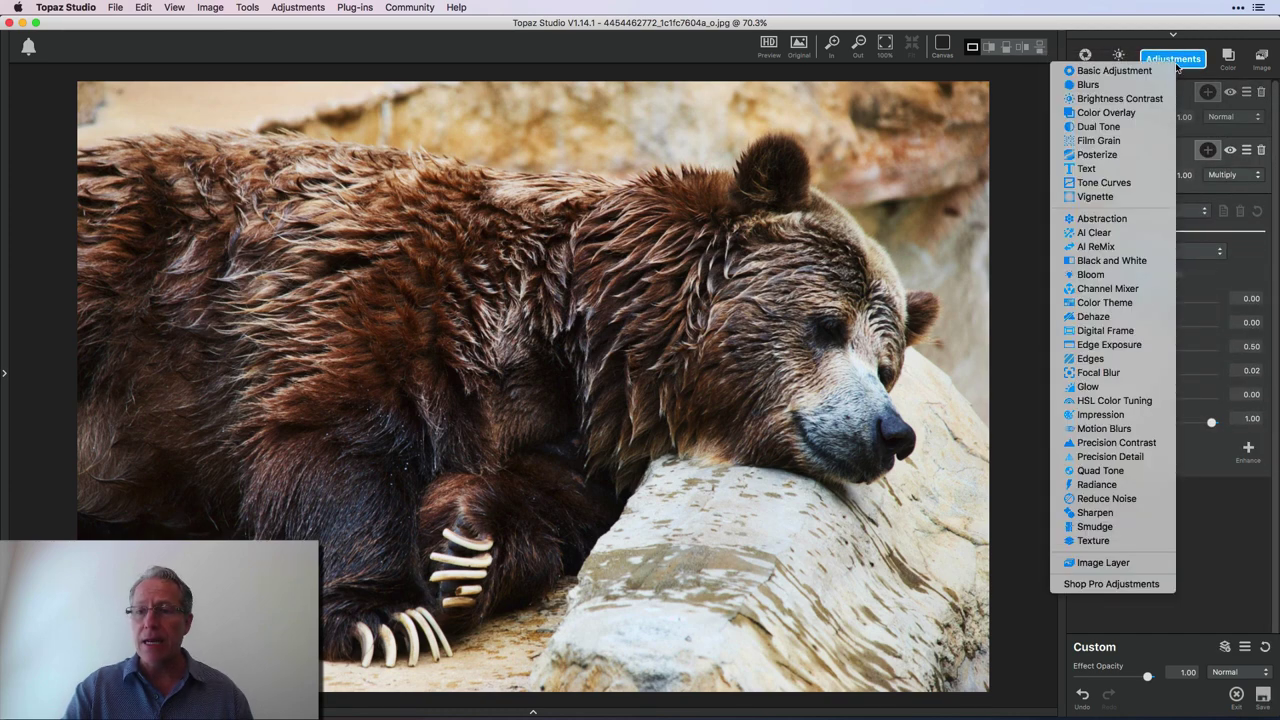
{"action": "left_click", "coordinate": [1095, 470]}
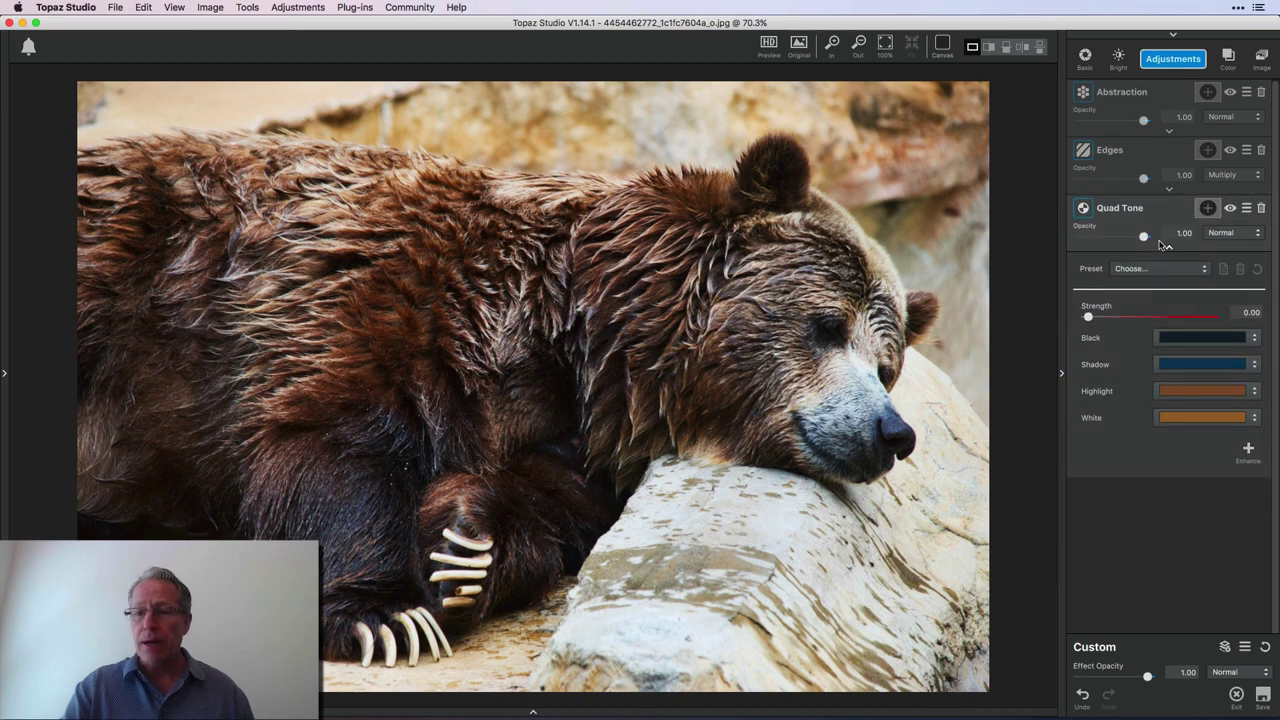
{"action": "left_click", "coordinate": [1169, 247]}
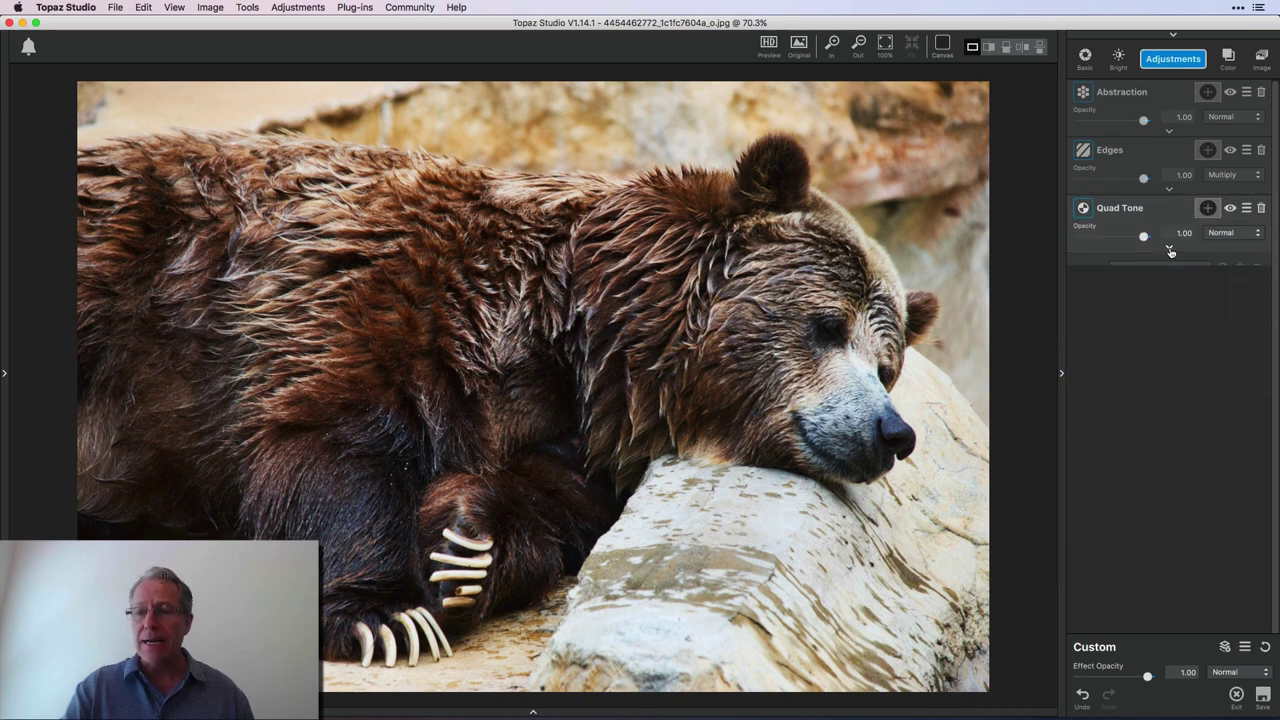
{"action": "left_click", "coordinate": [1169, 131]}
Step: Tune Abstraction's Simplify Size, Feature Boost and Detail Strength (0.27), then choose the Soft and Simple preset
{"action": "left_click", "coordinate": [1090, 226]}
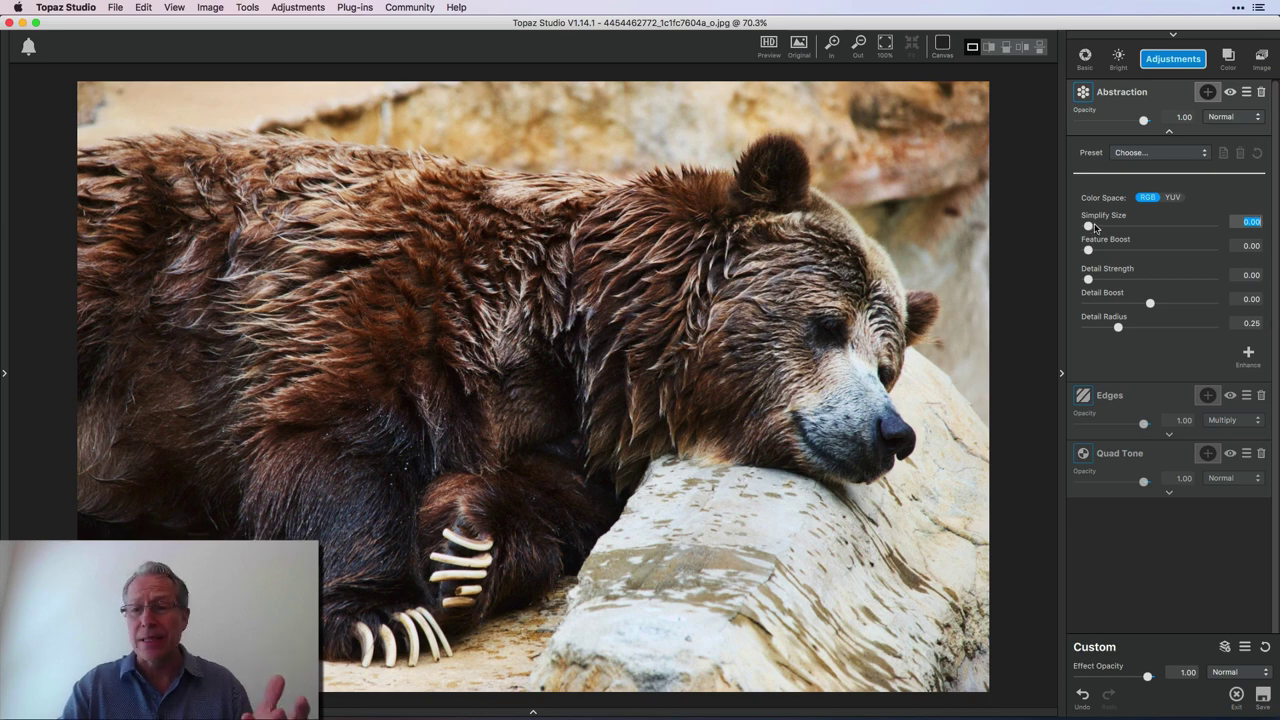
{"action": "left_click_drag", "start_coordinate": [1090, 226], "coordinate": [1186, 220]}
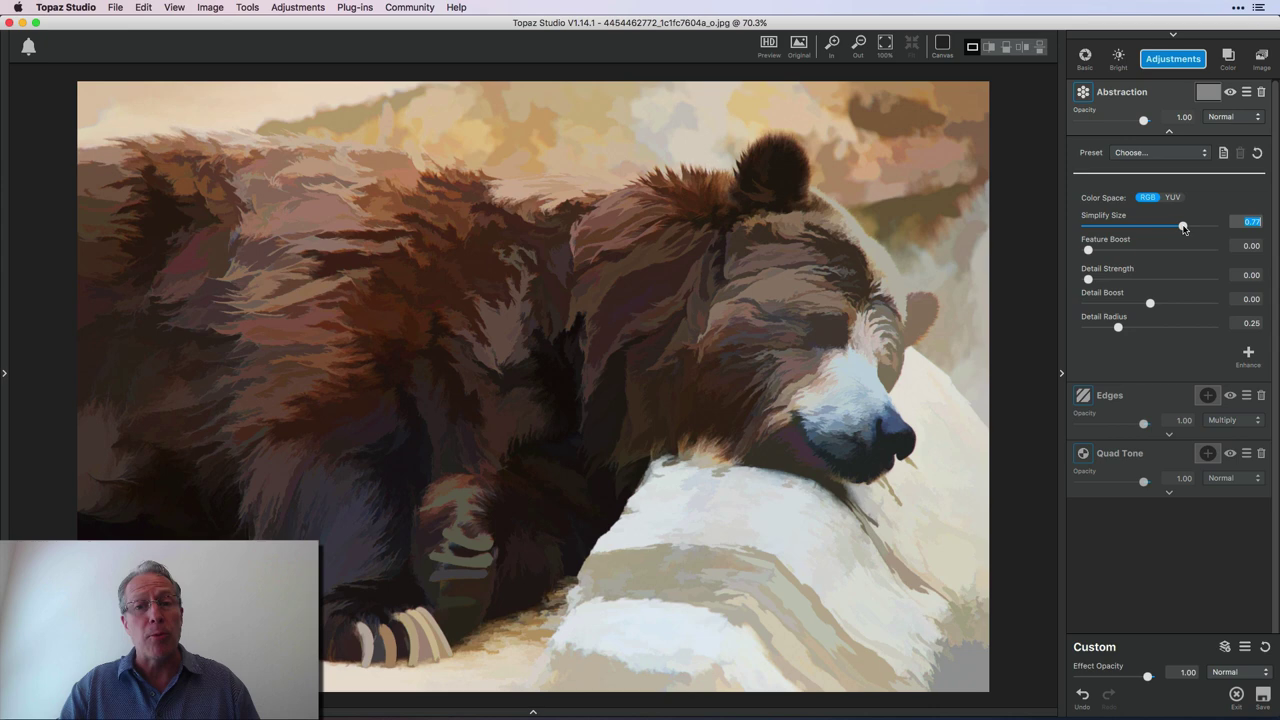
{"action": "left_click_drag", "start_coordinate": [1183, 228], "coordinate": [1131, 228]}
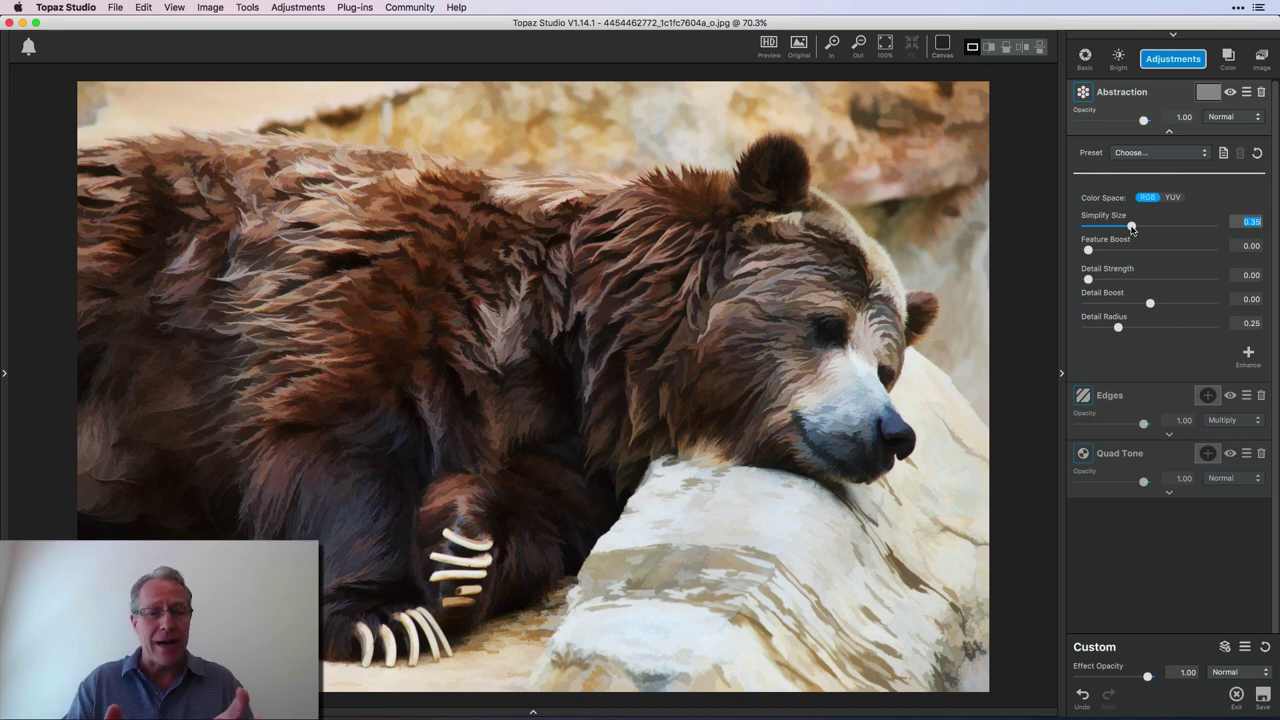
{"action": "left_click", "coordinate": [1090, 254]}
{"action": "mouse_move", "coordinate": [1095, 256]}
{"action": "left_mouse_down"}
{"action": "mouse_move", "coordinate": [1133, 255]}
{"action": "mouse_move", "coordinate": [1055, 257]}
{"action": "left_mouse_up"}
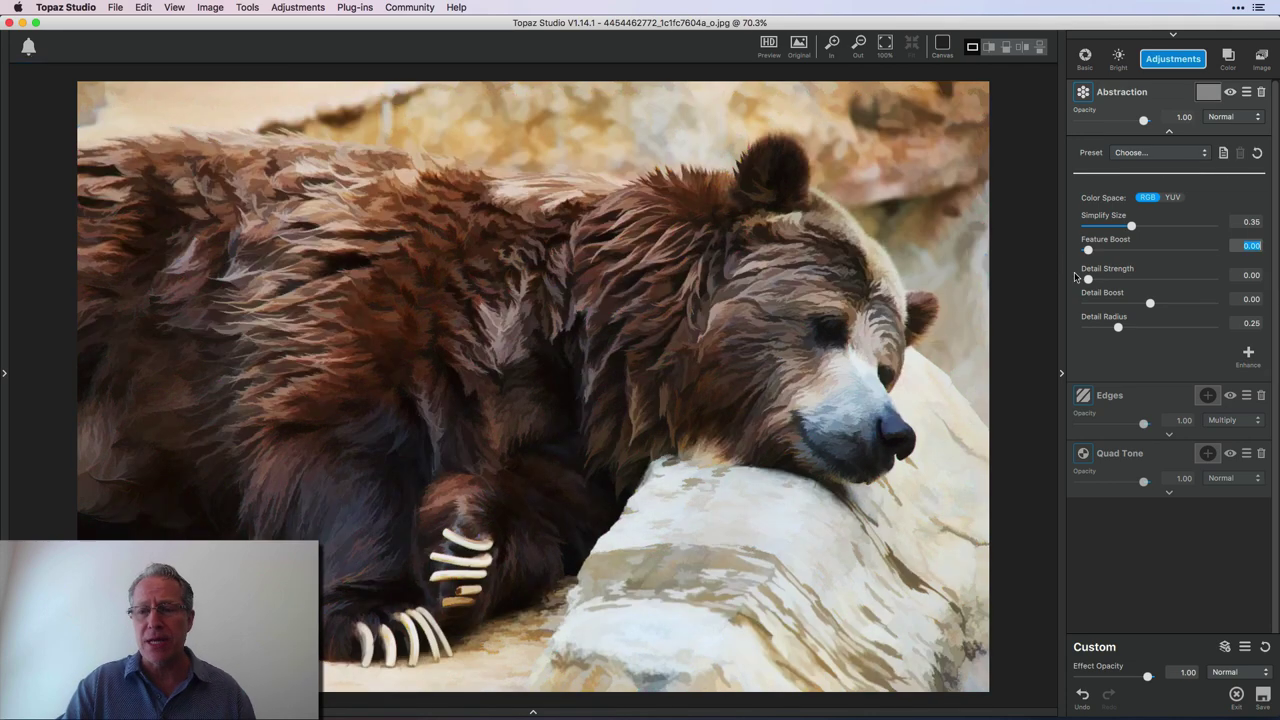
{"action": "left_click_drag", "start_coordinate": [1088, 279], "coordinate": [1122, 284]}
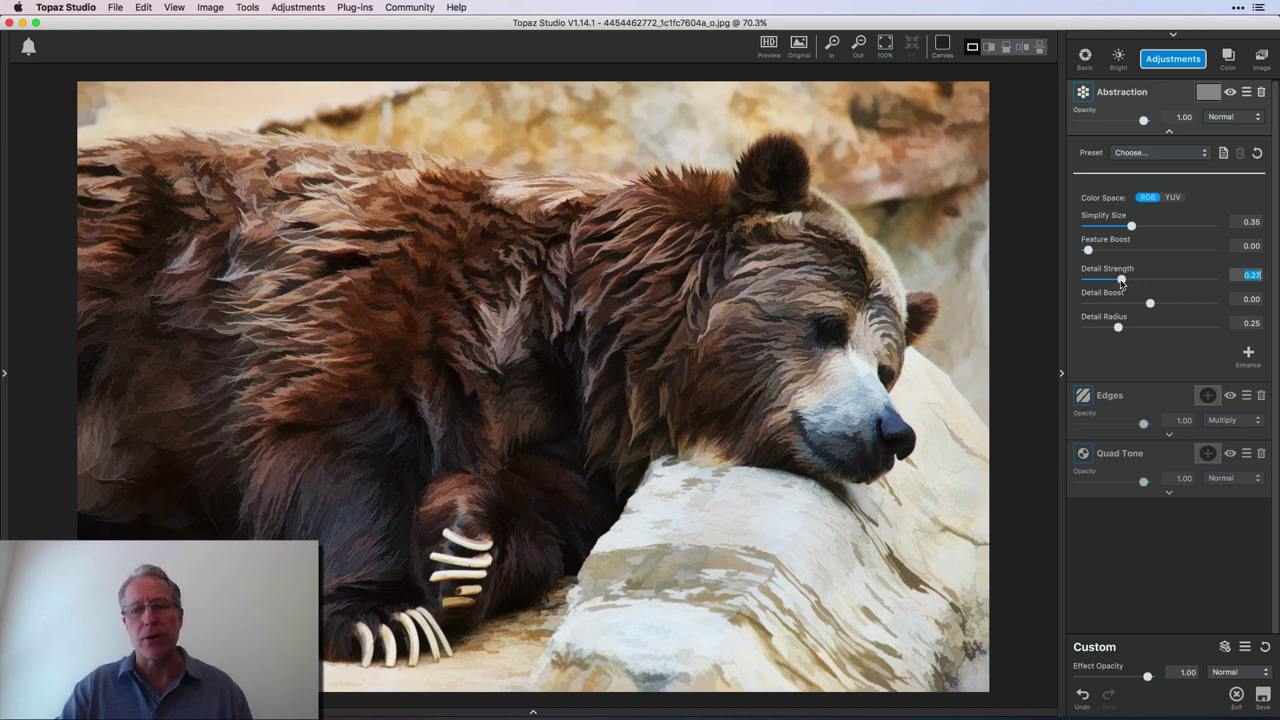
{"action": "left_click_drag", "start_coordinate": [1131, 226], "coordinate": [1143, 230]}
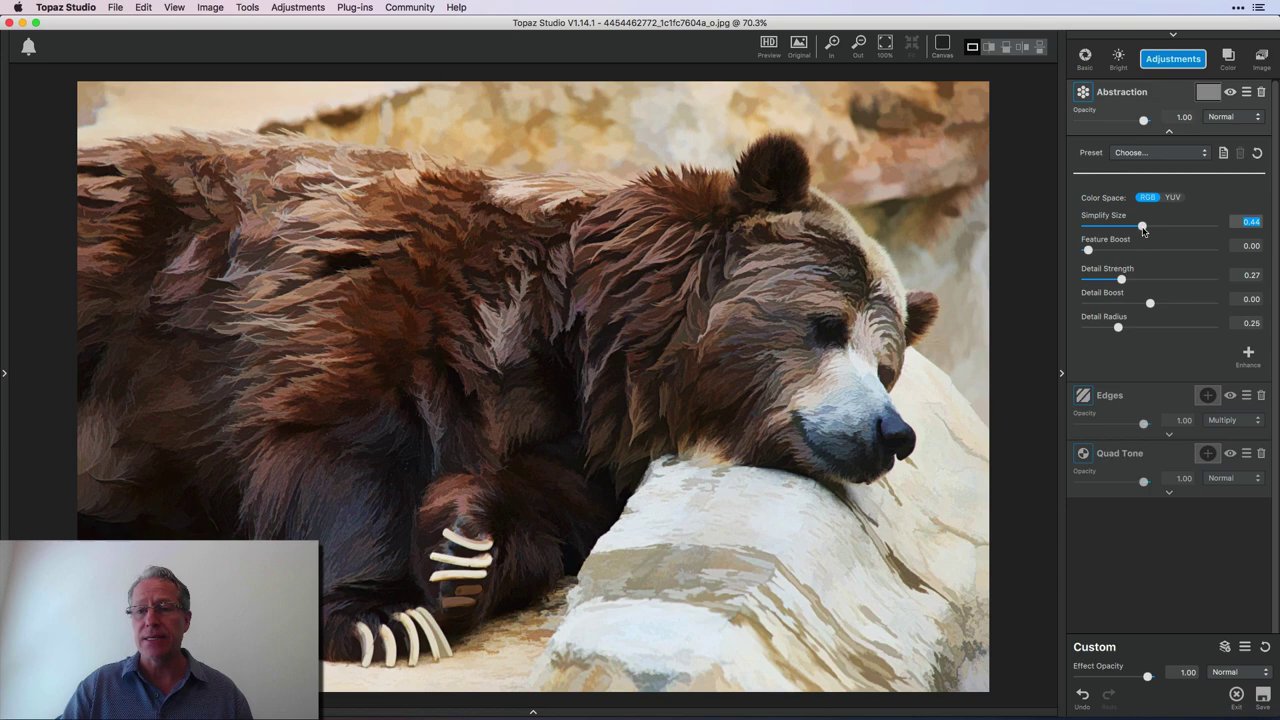
{"action": "left_click", "coordinate": [1177, 154]}
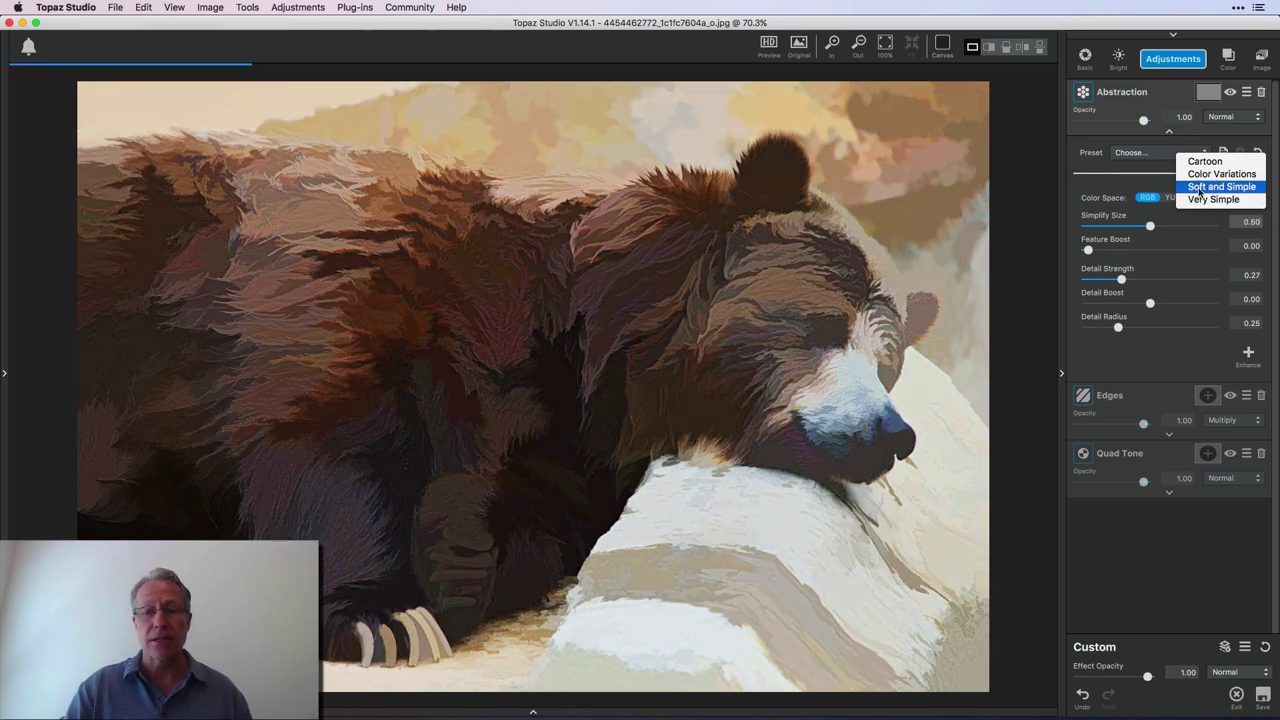
{"action": "left_click", "coordinate": [1200, 188]}
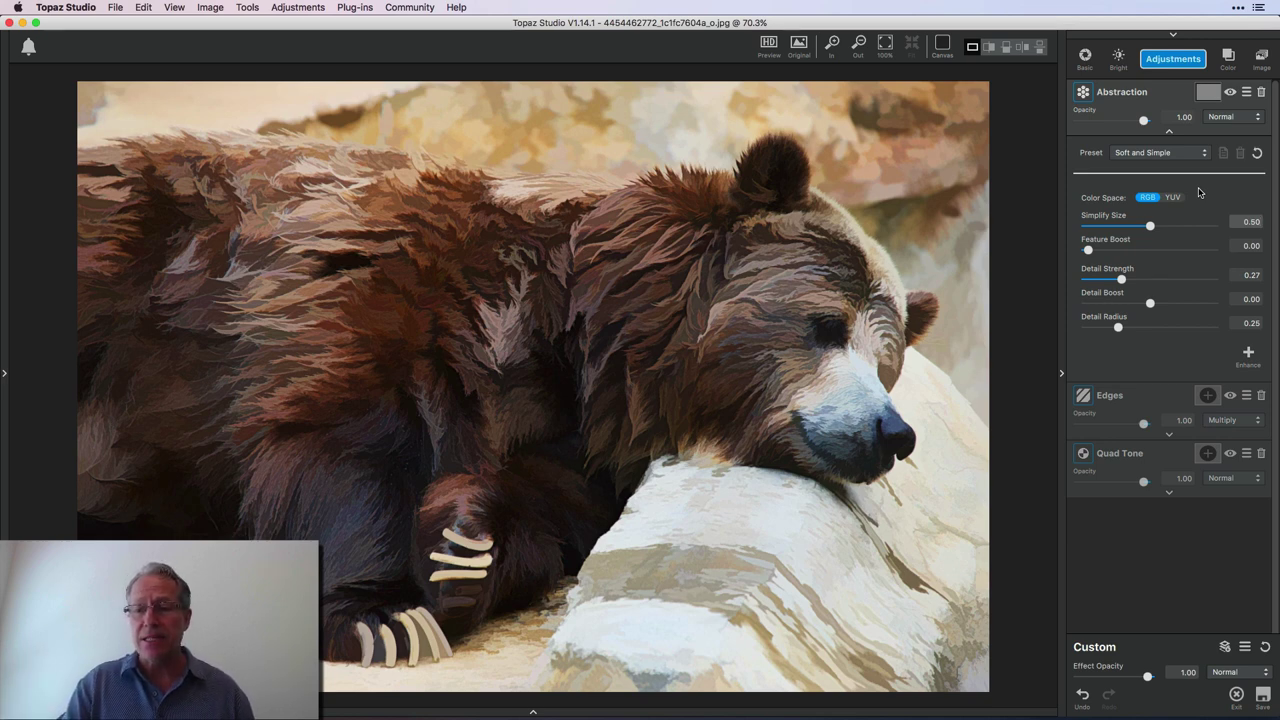
Step: Preview Edges outlines at Edge Strength 0.84, then reset Edges to remove them
{"action": "left_click", "coordinate": [1167, 434]}
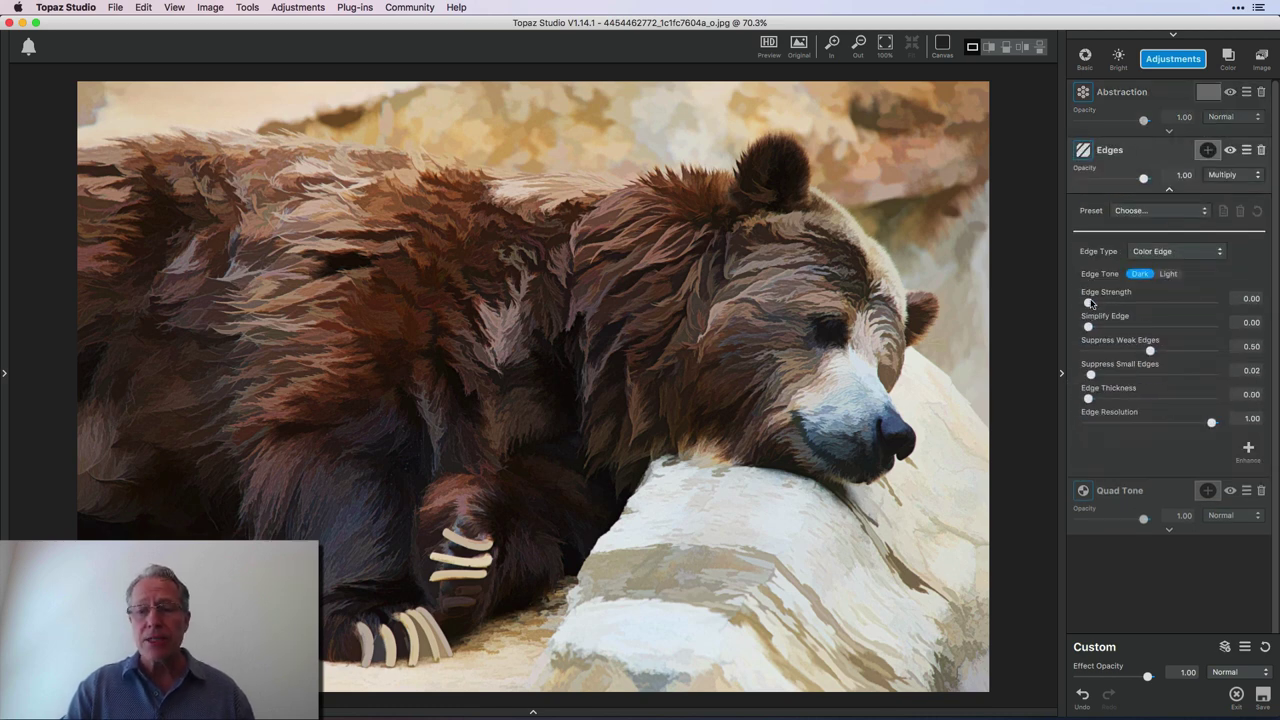
{"action": "left_click_drag", "start_coordinate": [1090, 302], "coordinate": [1193, 298]}
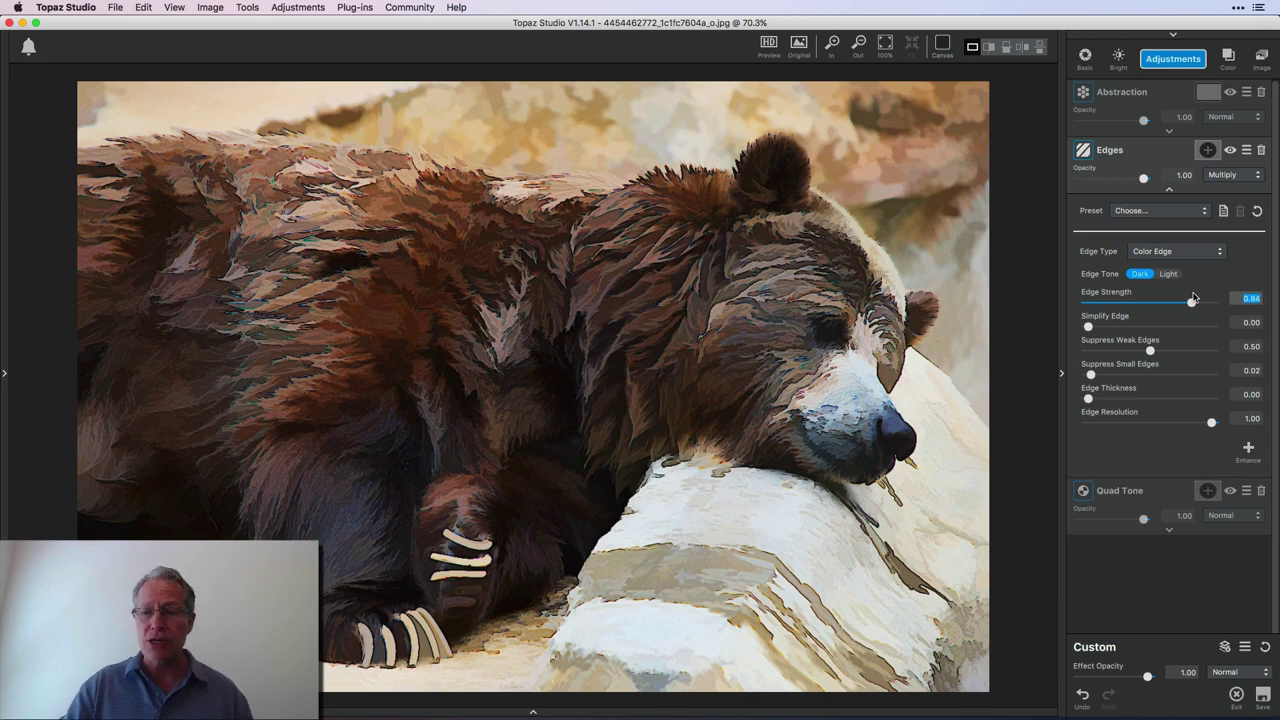
{"action": "left_click", "coordinate": [1259, 211]}
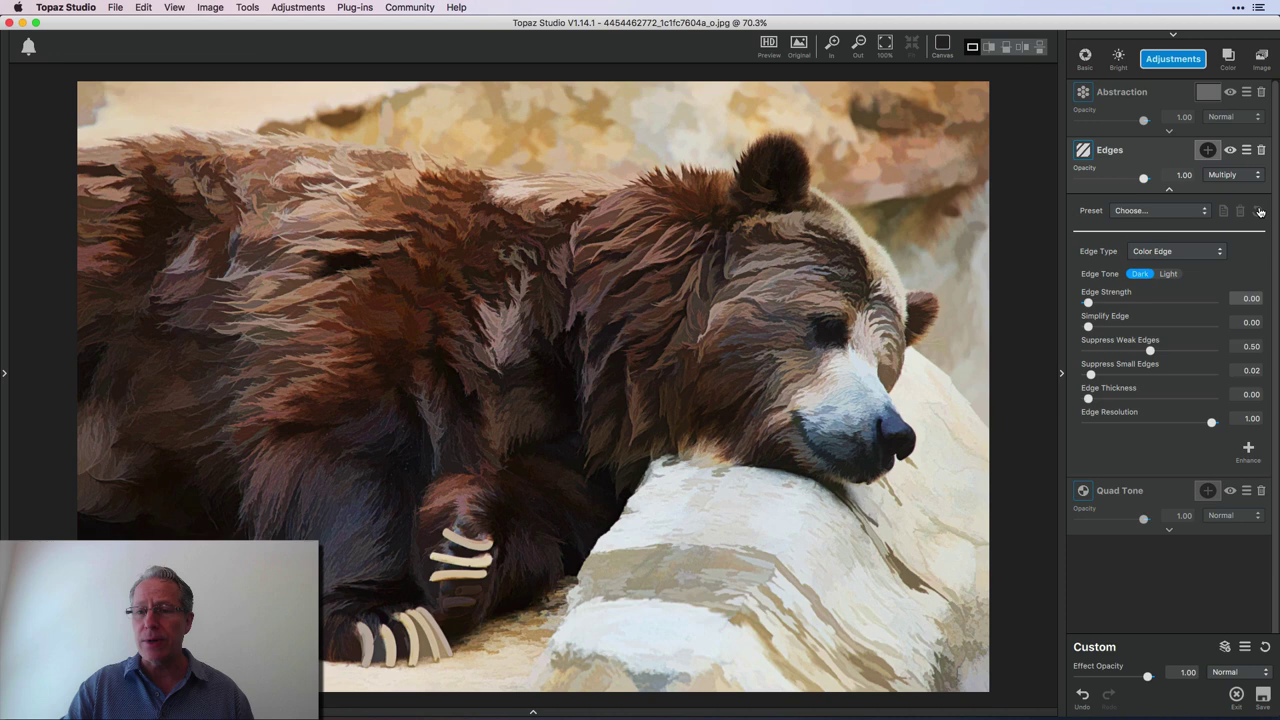
Step: Collapse Edges, expand Quad Tone, and close its preset list without applying a preset
{"action": "left_click", "coordinate": [1169, 189]}
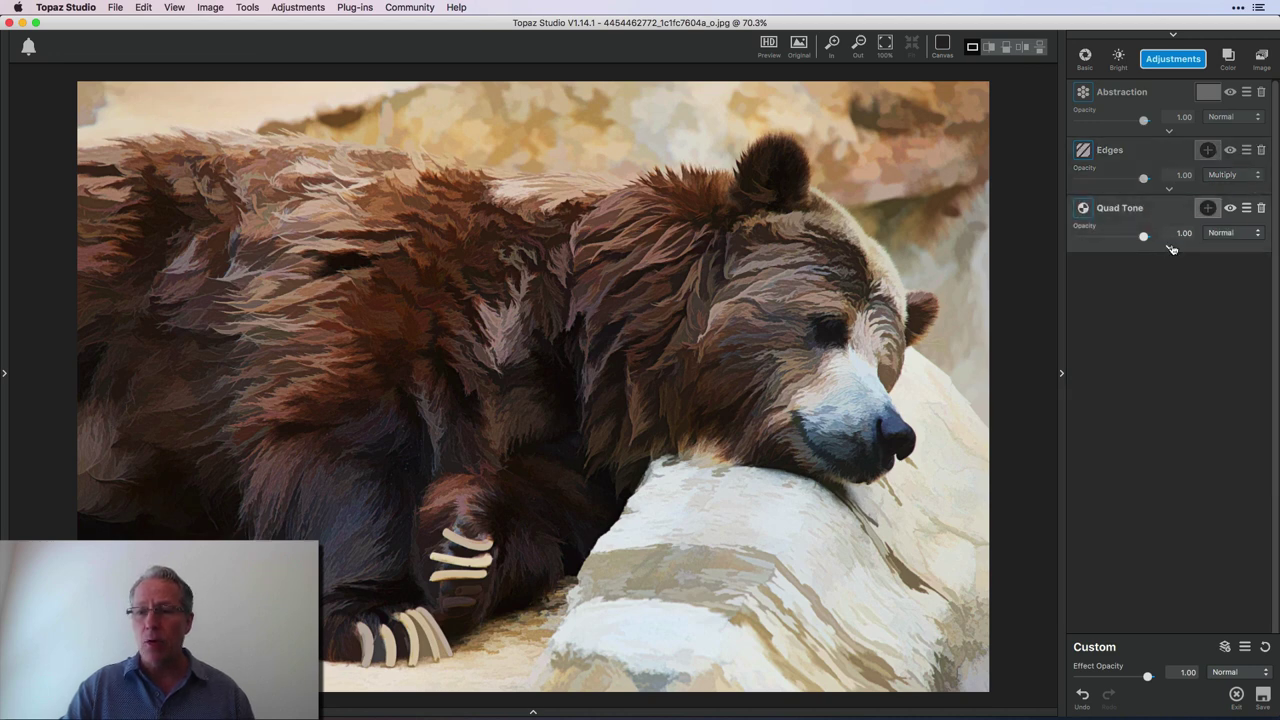
{"action": "left_click", "coordinate": [1170, 248]}
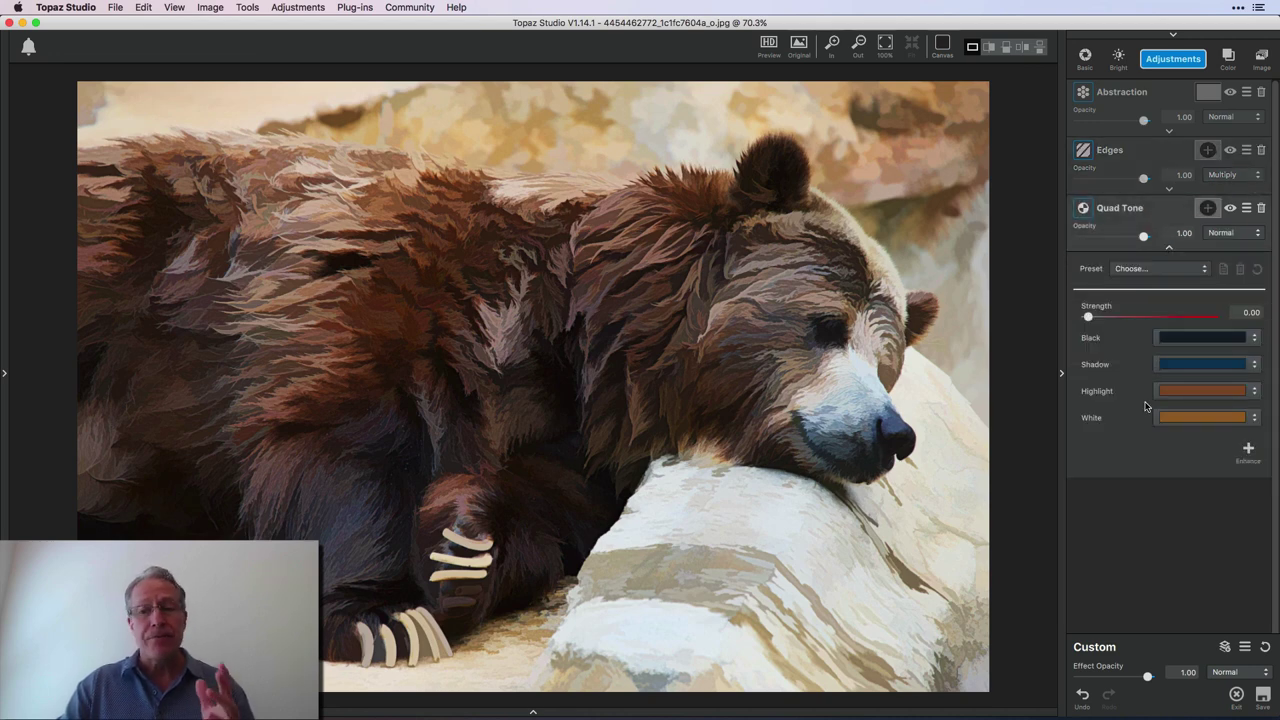
{"action": "left_click", "coordinate": [1162, 270]}
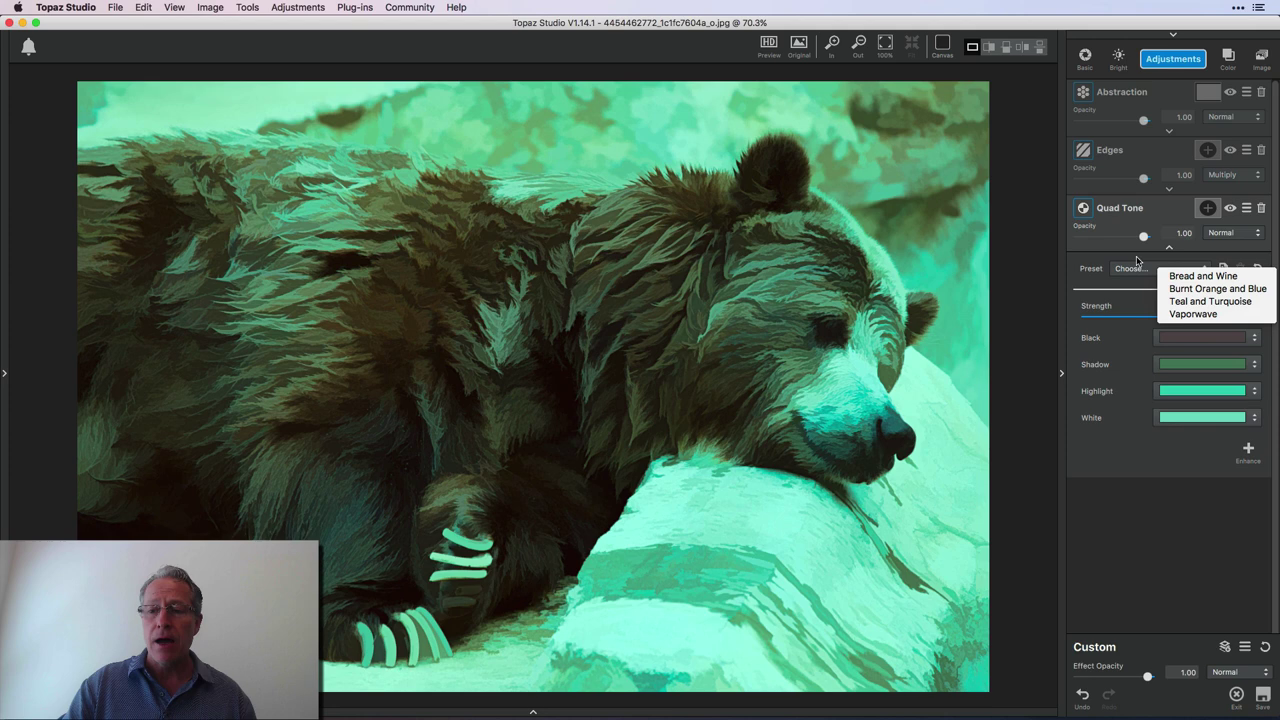
{"action": "left_click", "coordinate": [1139, 265]}
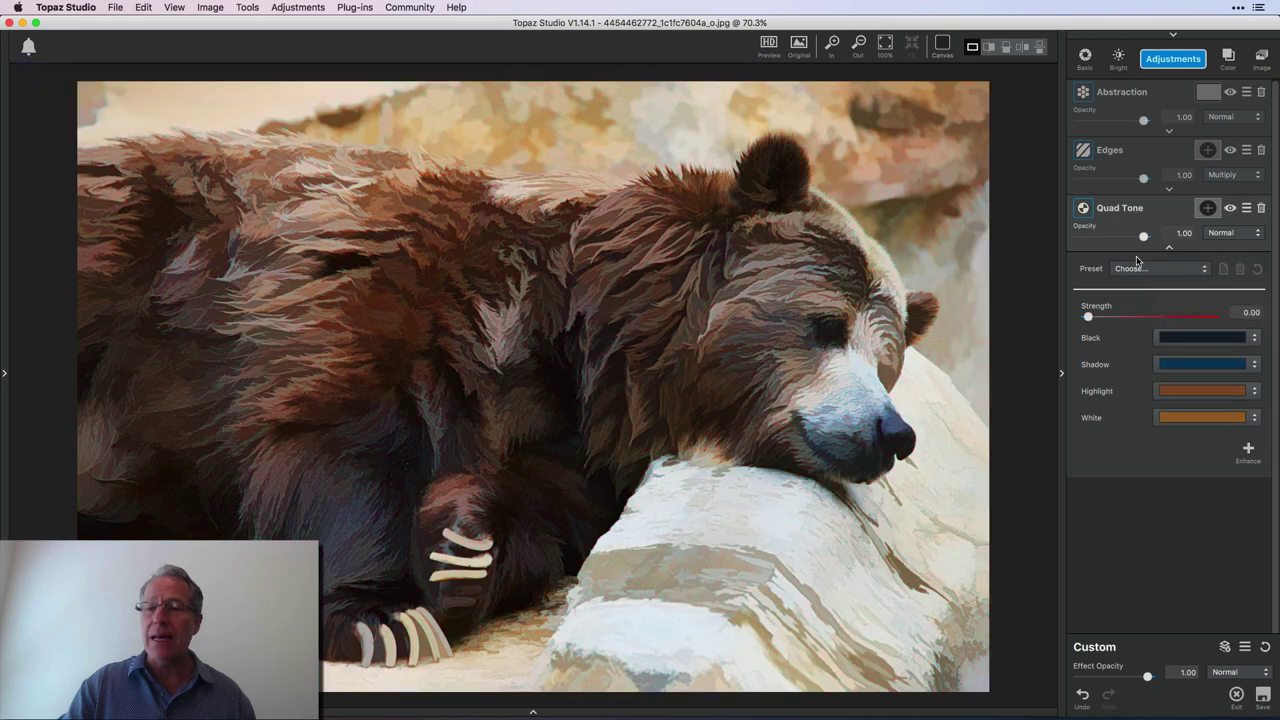
Step: Change the Quad Tone Black colour to near-white and raise the Quad Tone Strength
{"action": "left_click", "coordinate": [1176, 344]}
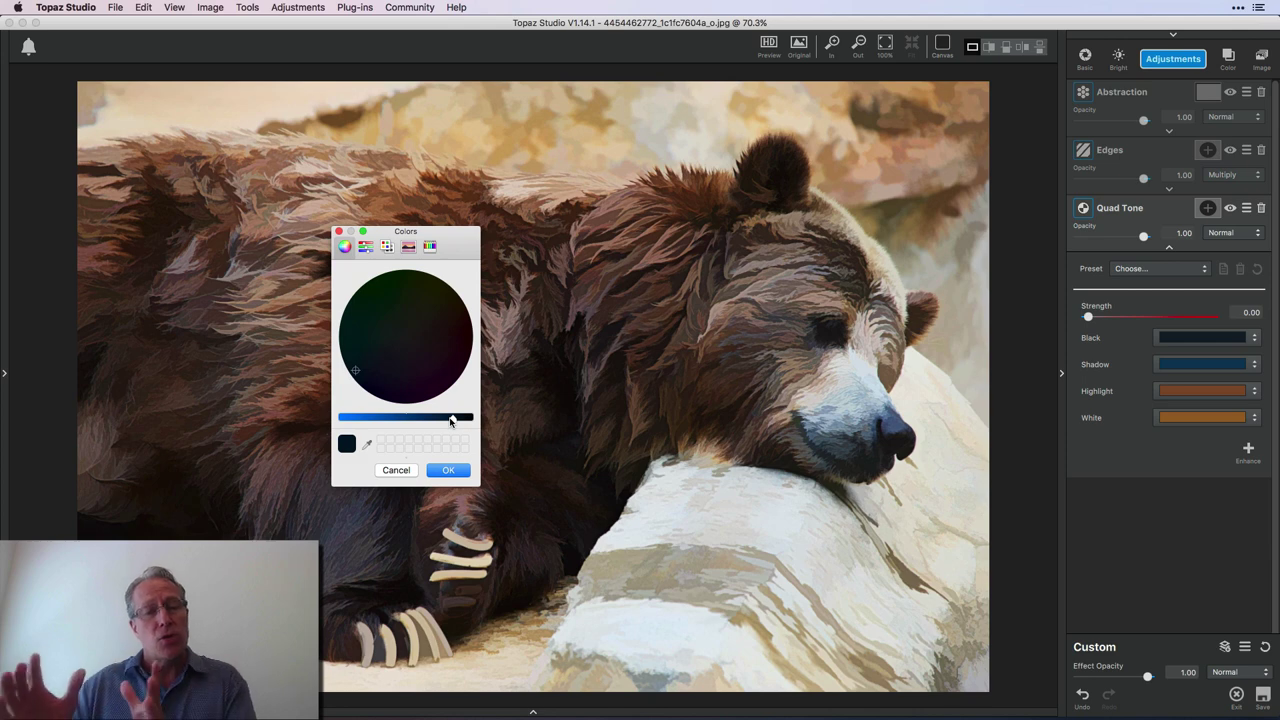
{"action": "left_click_drag", "start_coordinate": [451, 421], "coordinate": [334, 421]}
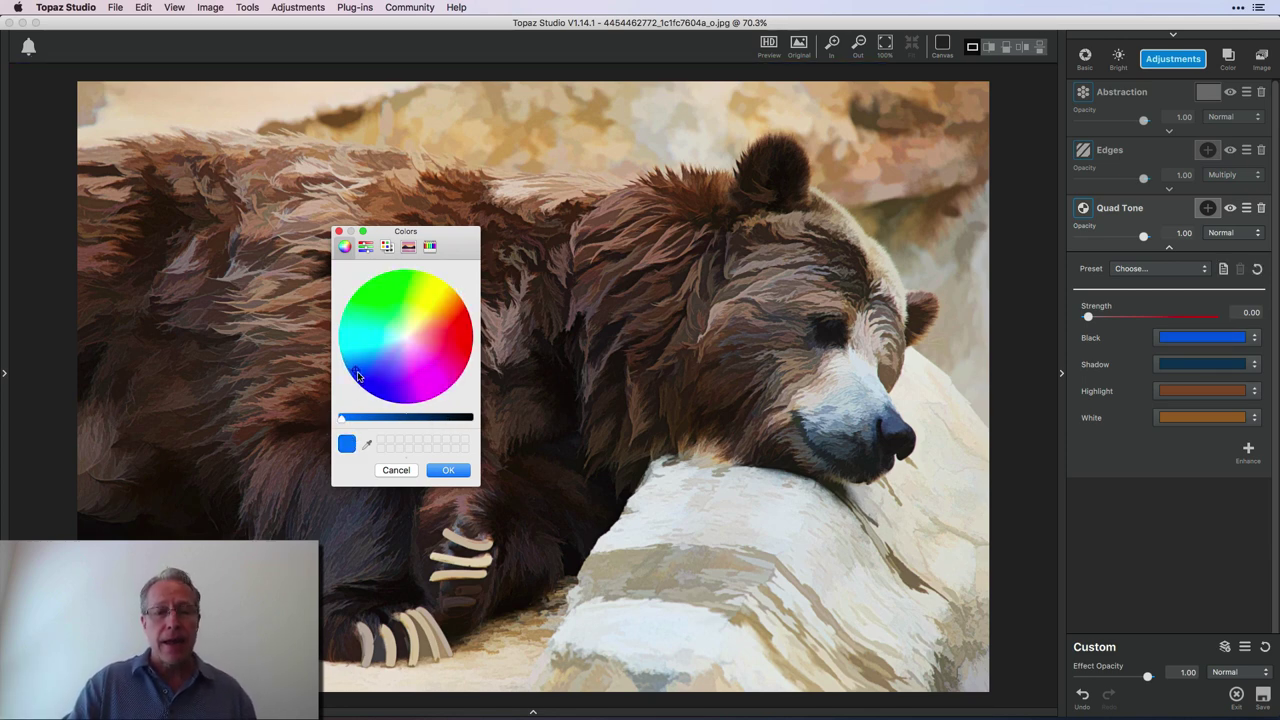
{"action": "left_click_drag", "start_coordinate": [358, 375], "coordinate": [404, 340]}
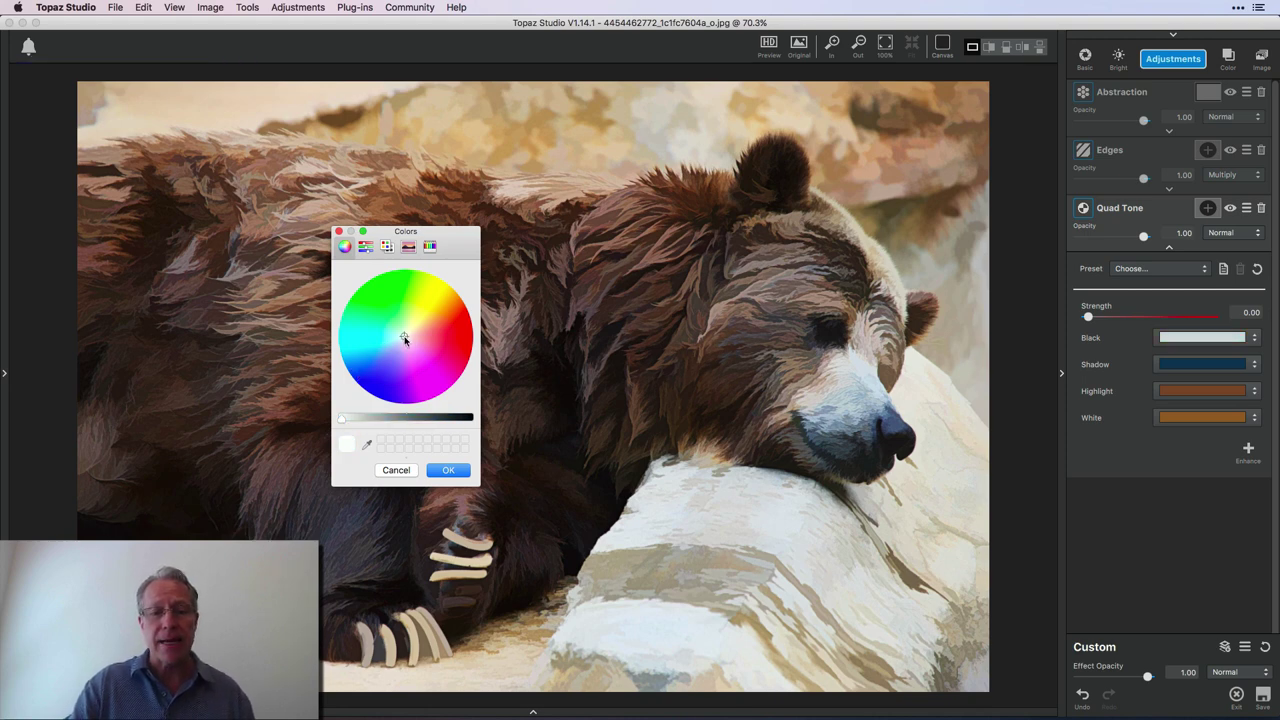
{"action": "left_click", "coordinate": [445, 470]}
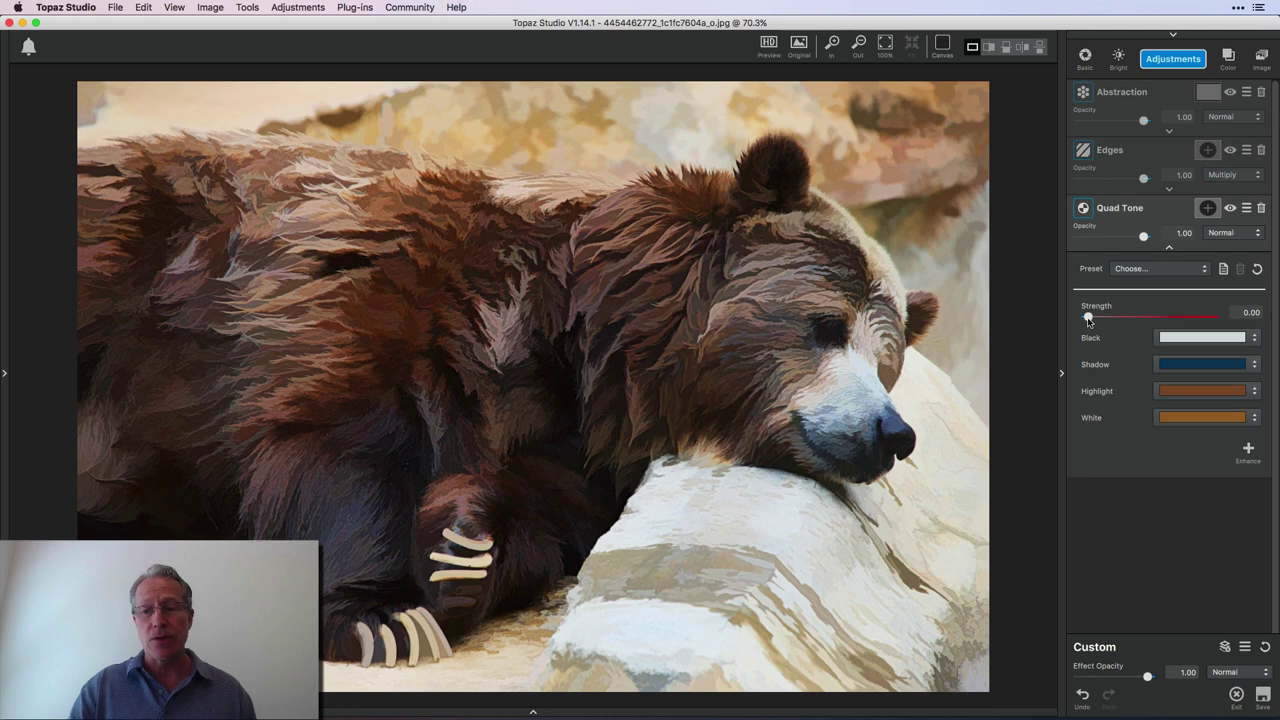
{"action": "left_click_drag", "start_coordinate": [1088, 317], "coordinate": [1169, 316]}
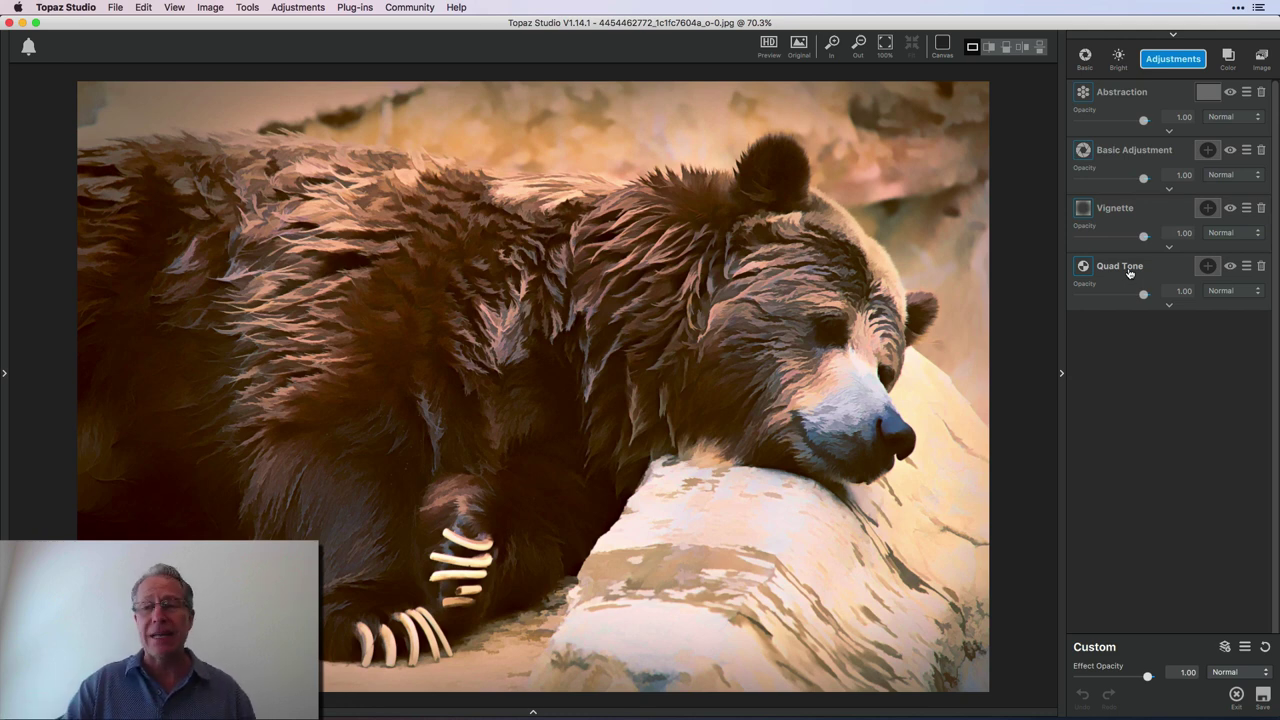
Step: Expand the Abstraction, Basic Adjustment, Vignette and Quad Tone layers in turn to review their settings
{"action": "left_click", "coordinate": [1148, 59]}
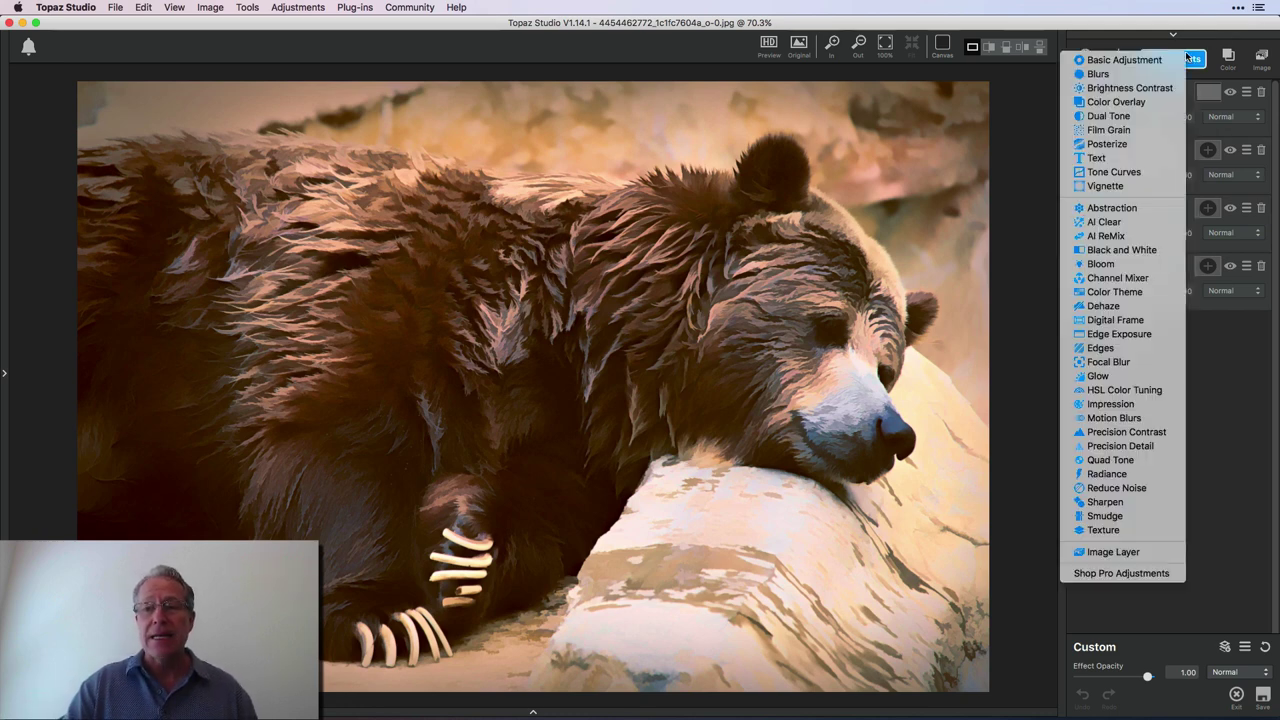
{"action": "left_click", "coordinate": [1121, 35]}
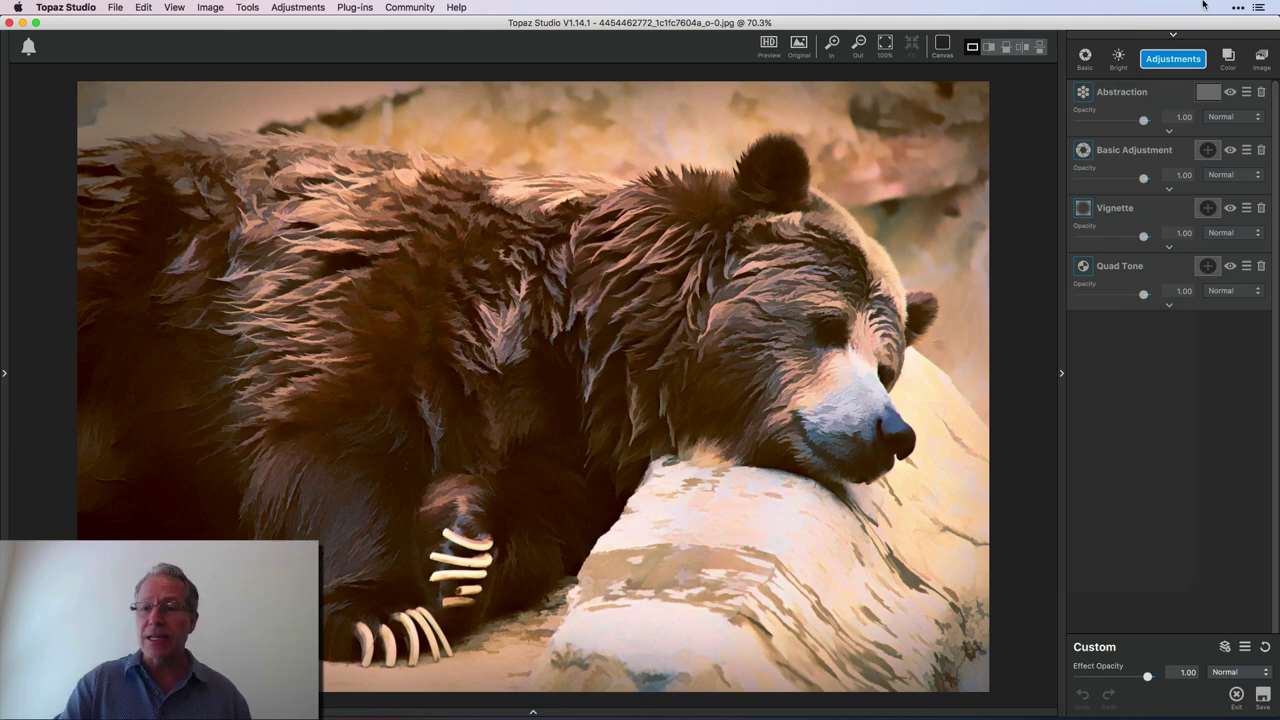
{"action": "left_click", "coordinate": [1168, 133]}
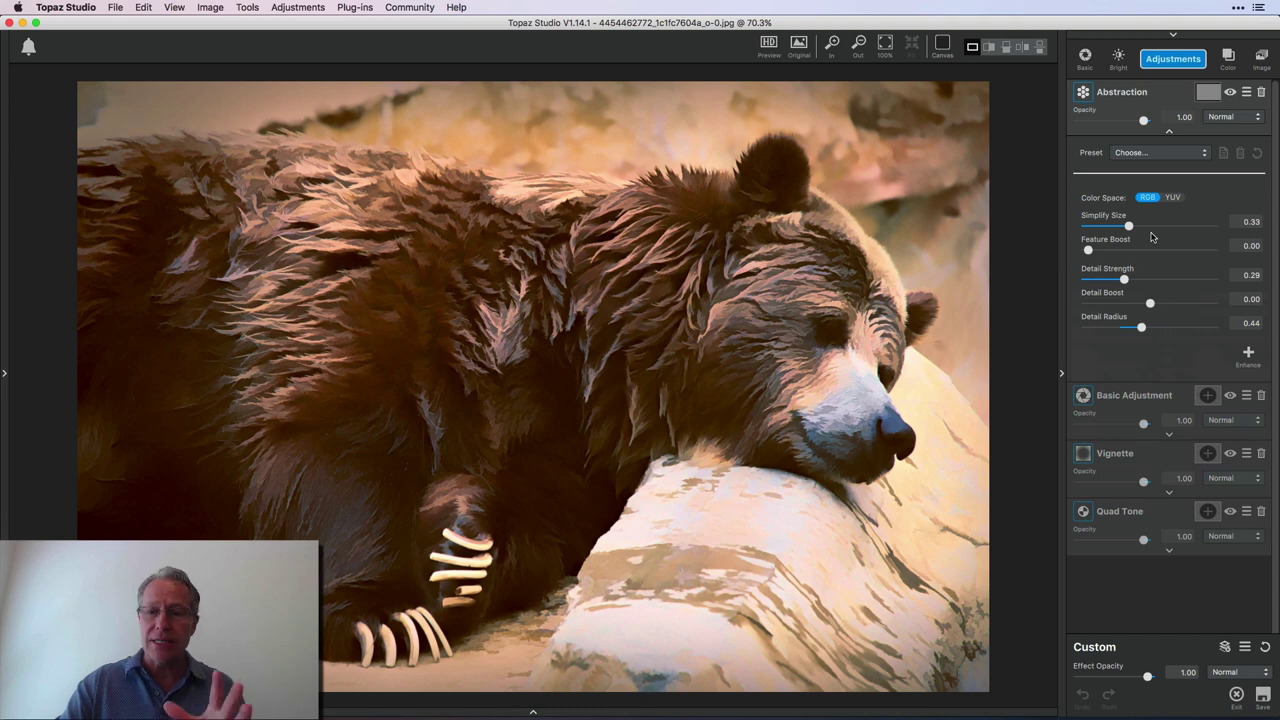
{"action": "left_click", "coordinate": [1168, 435]}
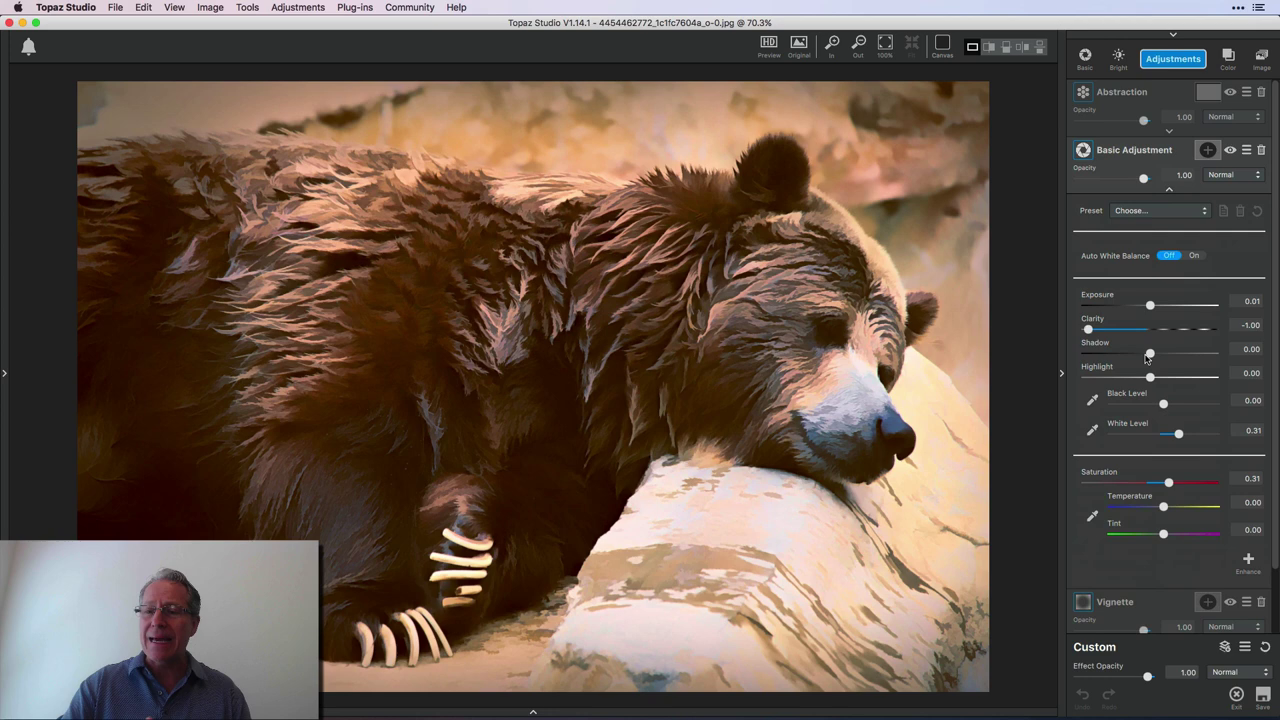
{"action": "left_click", "coordinate": [1169, 190]}
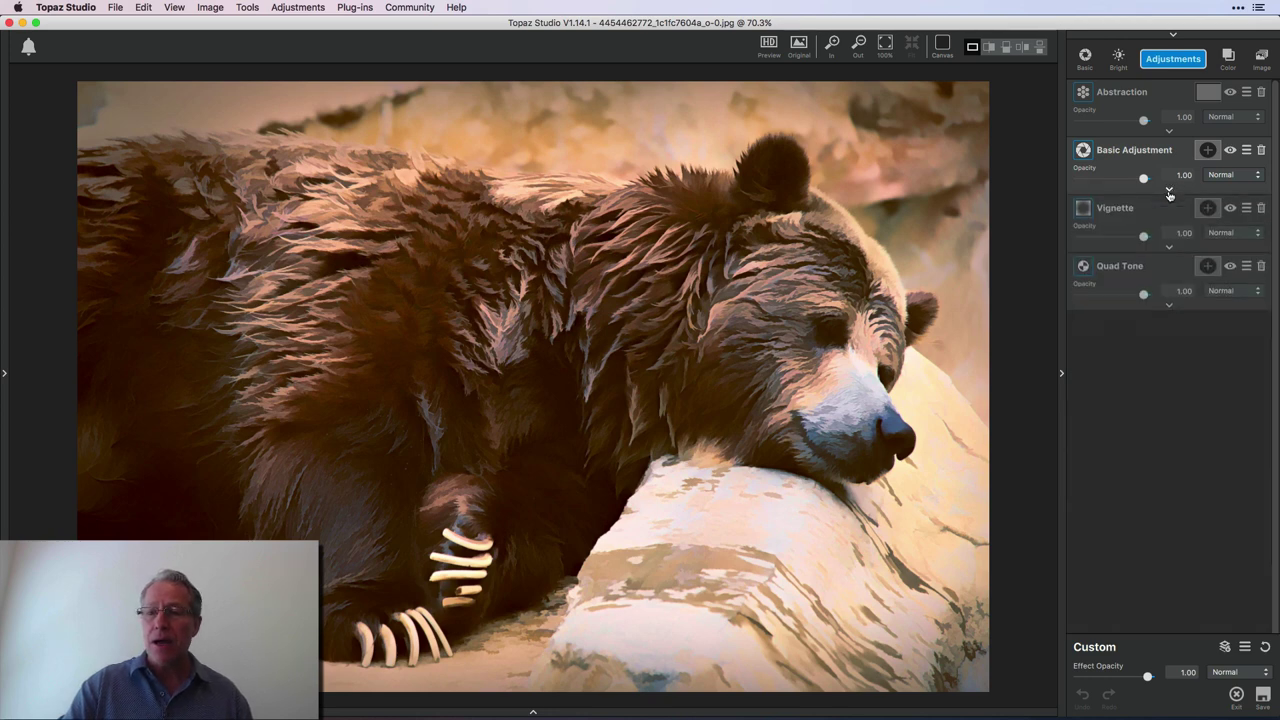
{"action": "left_click", "coordinate": [1167, 247]}
{"action": "left_click", "coordinate": [1167, 247]}
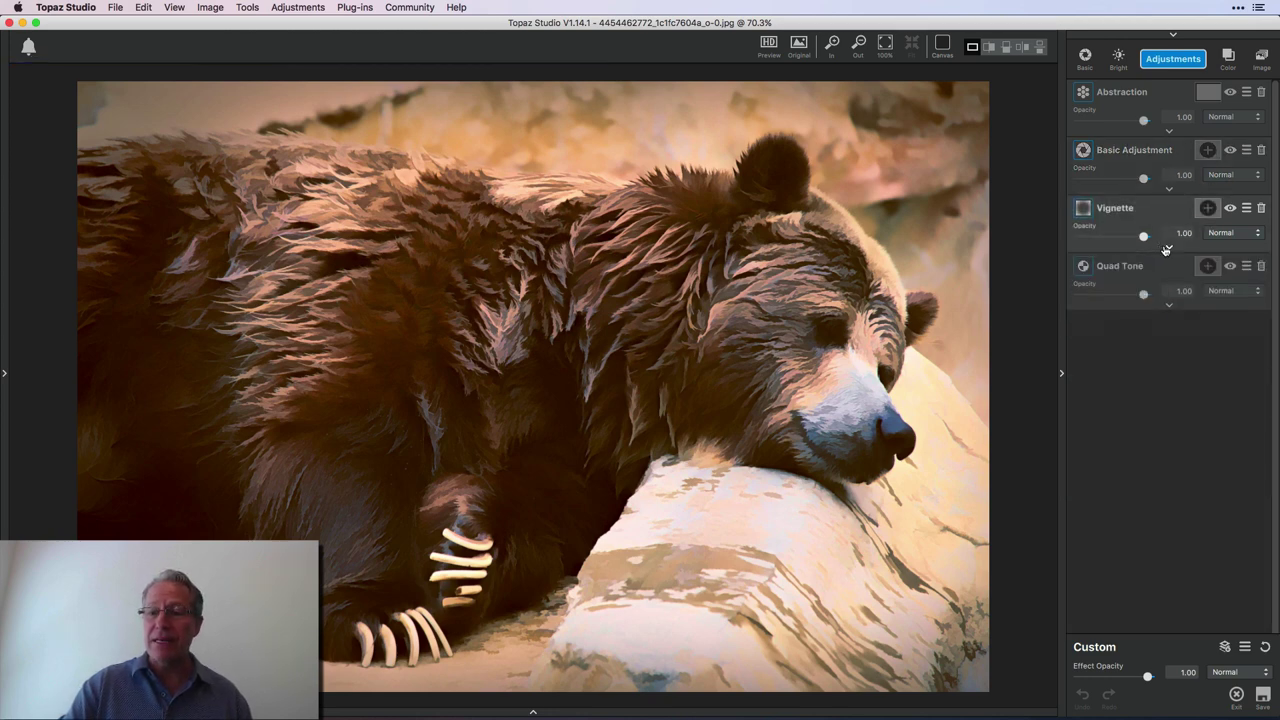
{"action": "left_click", "coordinate": [1169, 304]}
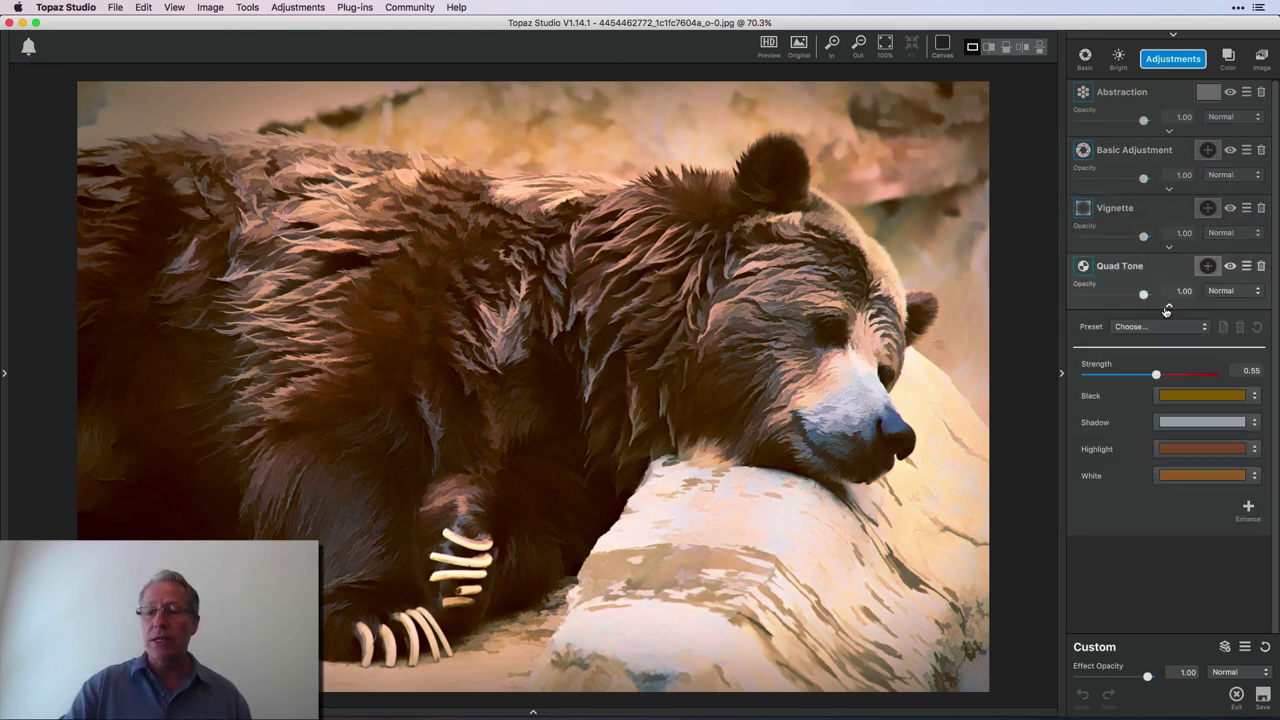
Step: Accept the Quad Tone Highlight colour unchanged, then compare the edit against the original bear
{"action": "left_click", "coordinate": [1173, 452]}
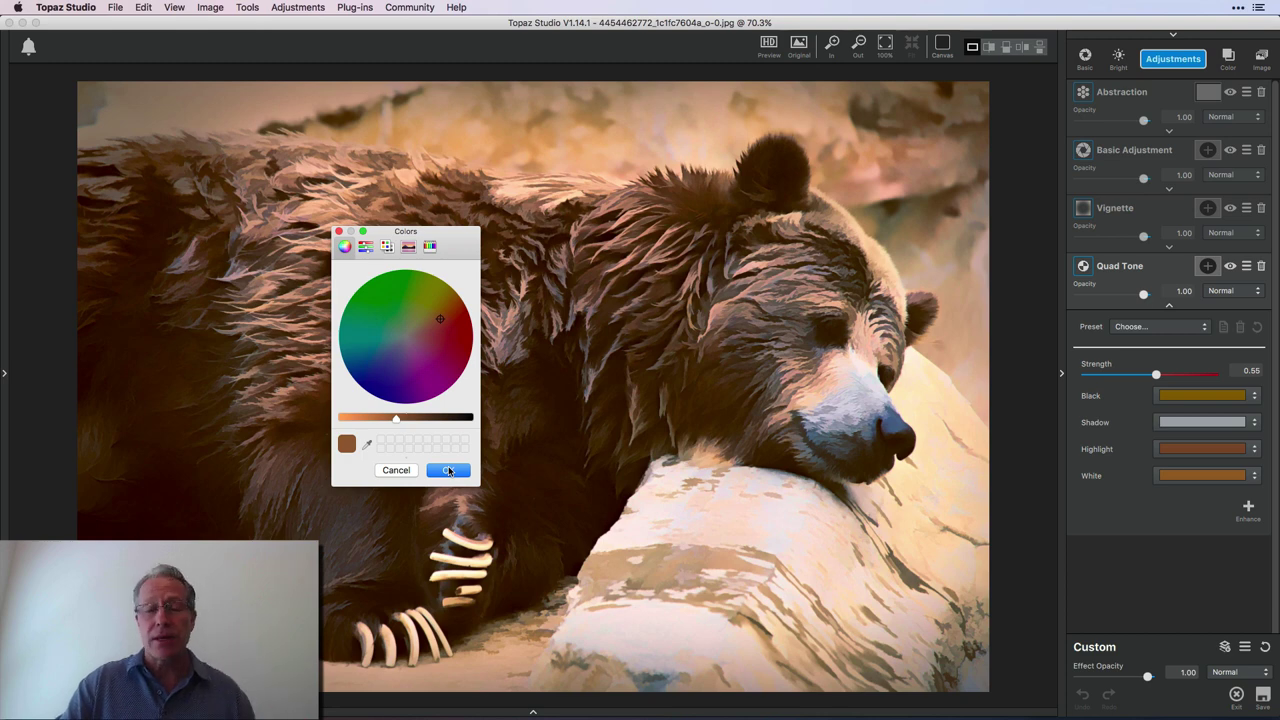
{"action": "left_click", "coordinate": [449, 471]}
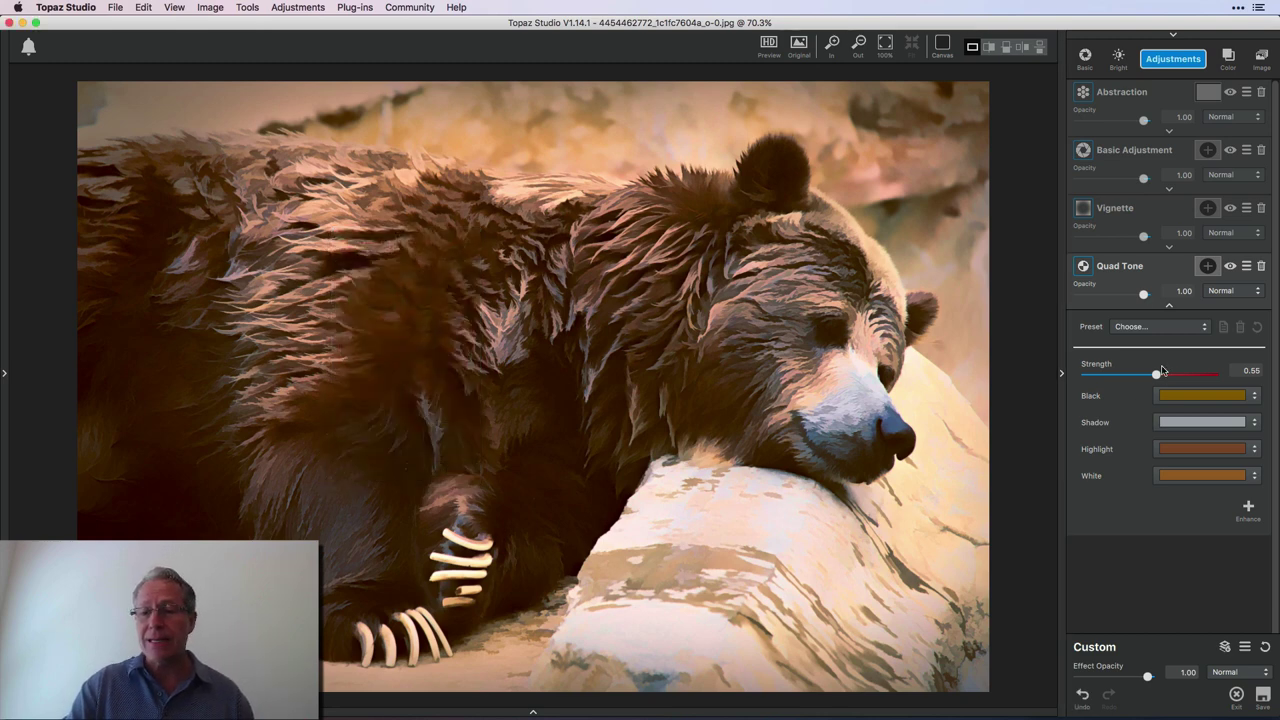
{"action": "left_click", "coordinate": [798, 44]}
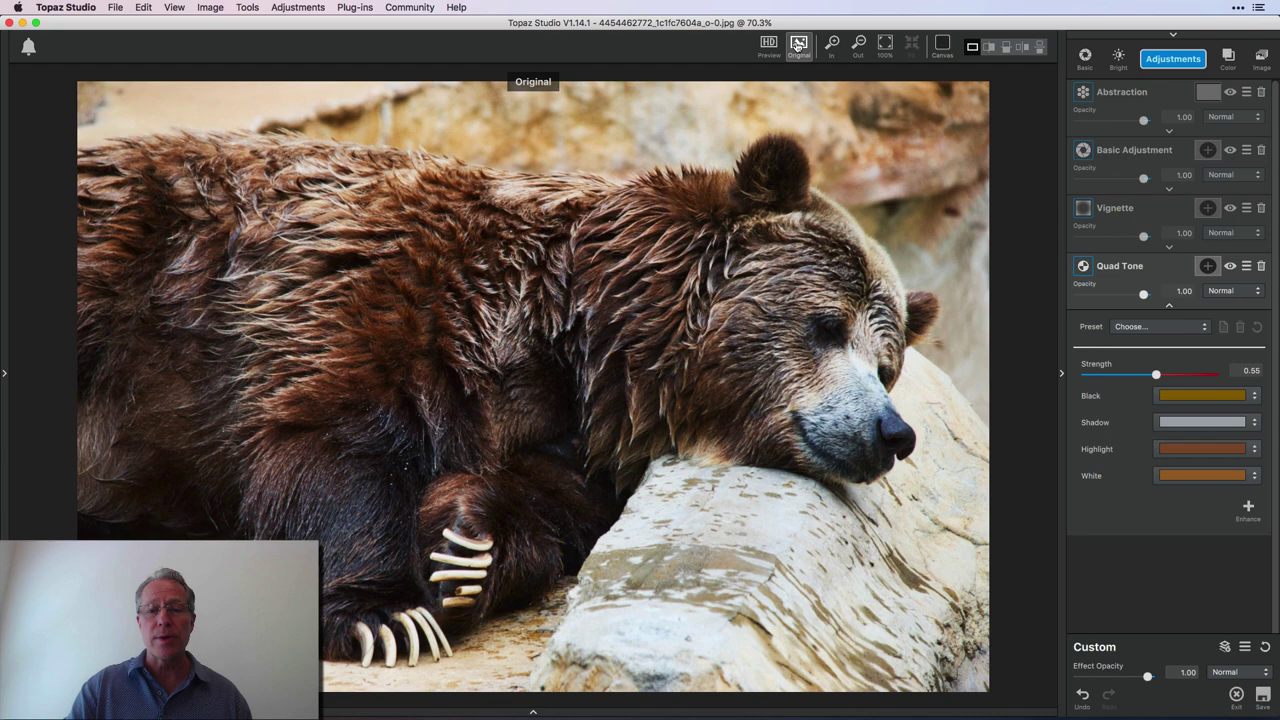
{"action": "left_click", "coordinate": [798, 44]}
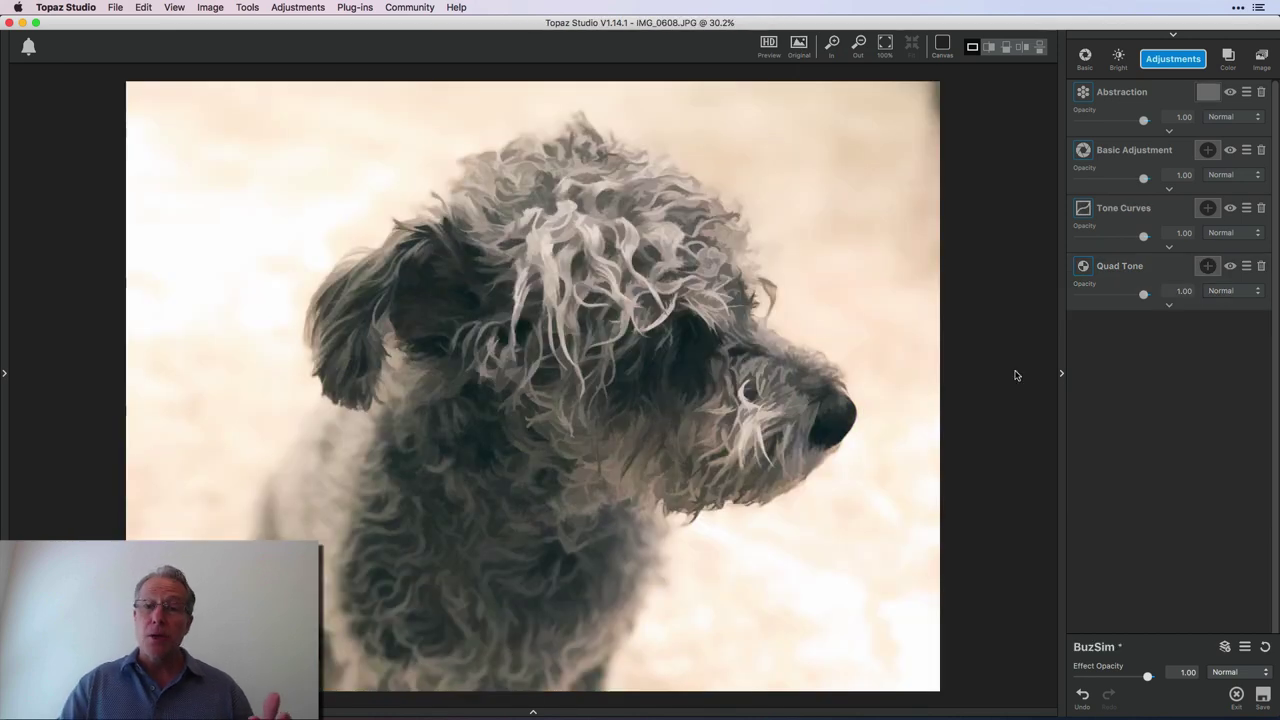
Step: Toggle the Original view on and off twice to compare the sepia dog with its unedited photo
{"action": "left_click", "coordinate": [801, 48]}
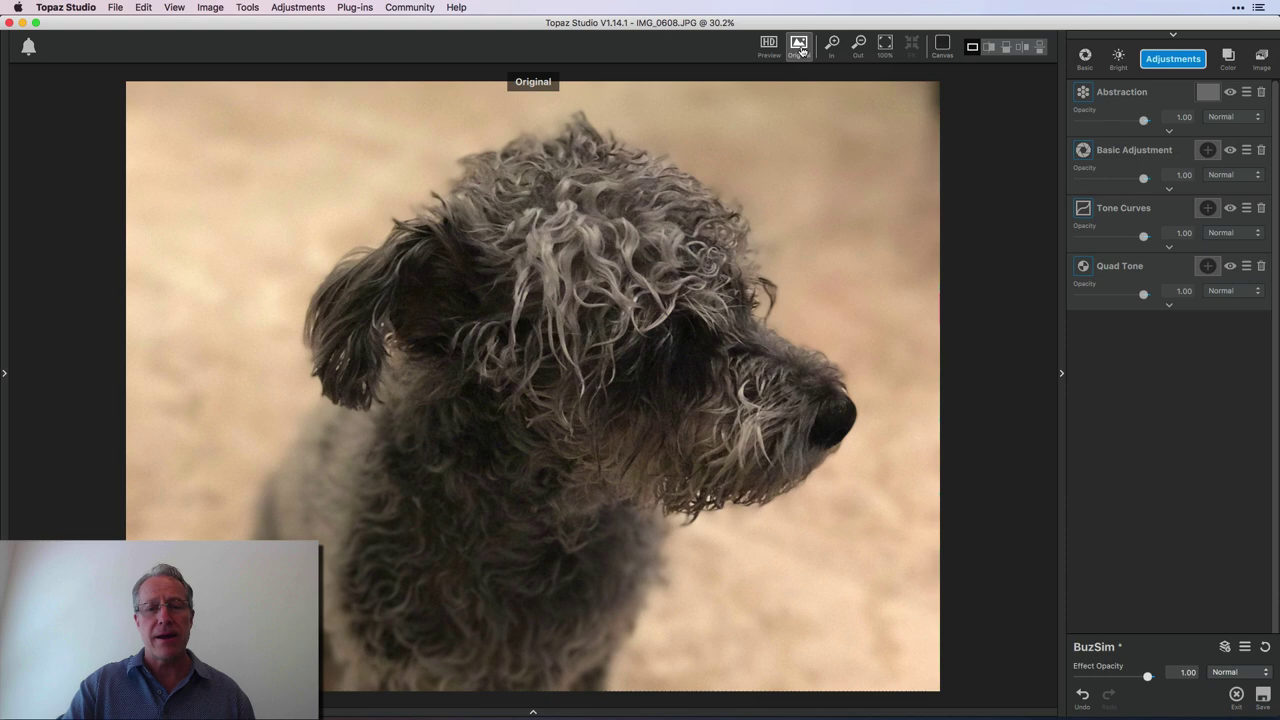
{"action": "left_click", "coordinate": [799, 45]}
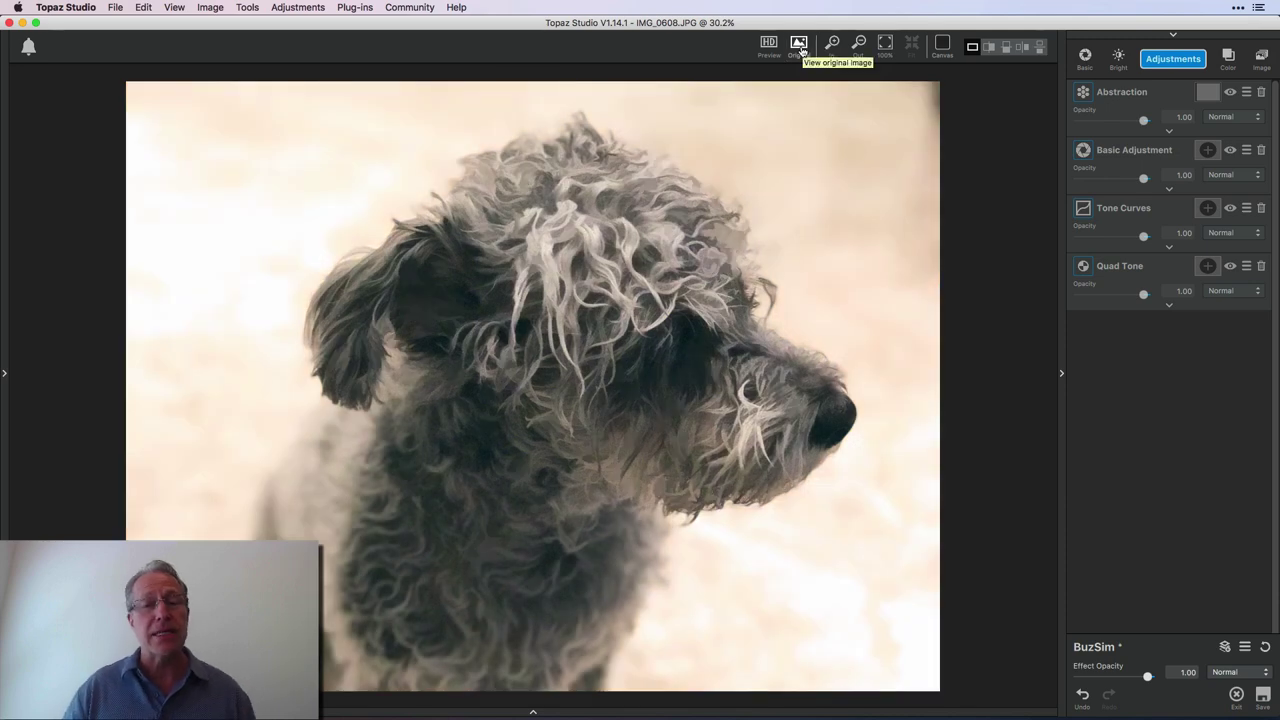
{"action": "left_click", "coordinate": [799, 45]}
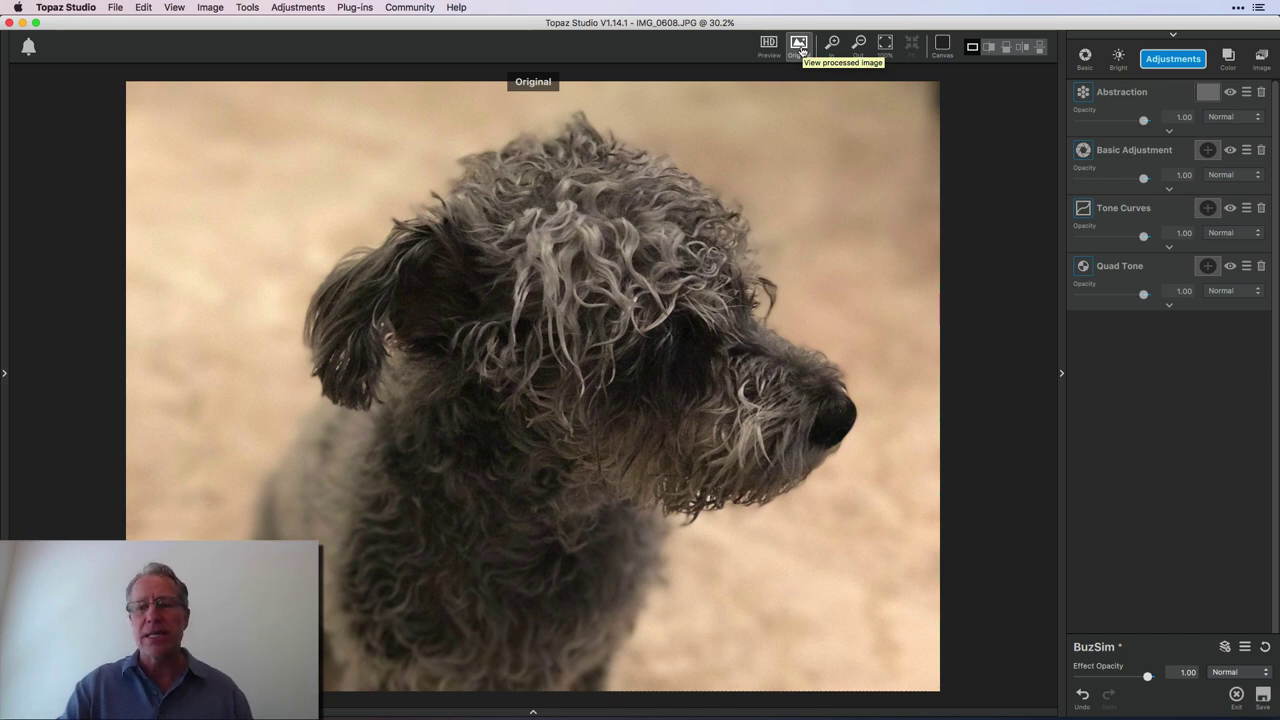
{"action": "left_click", "coordinate": [799, 45]}
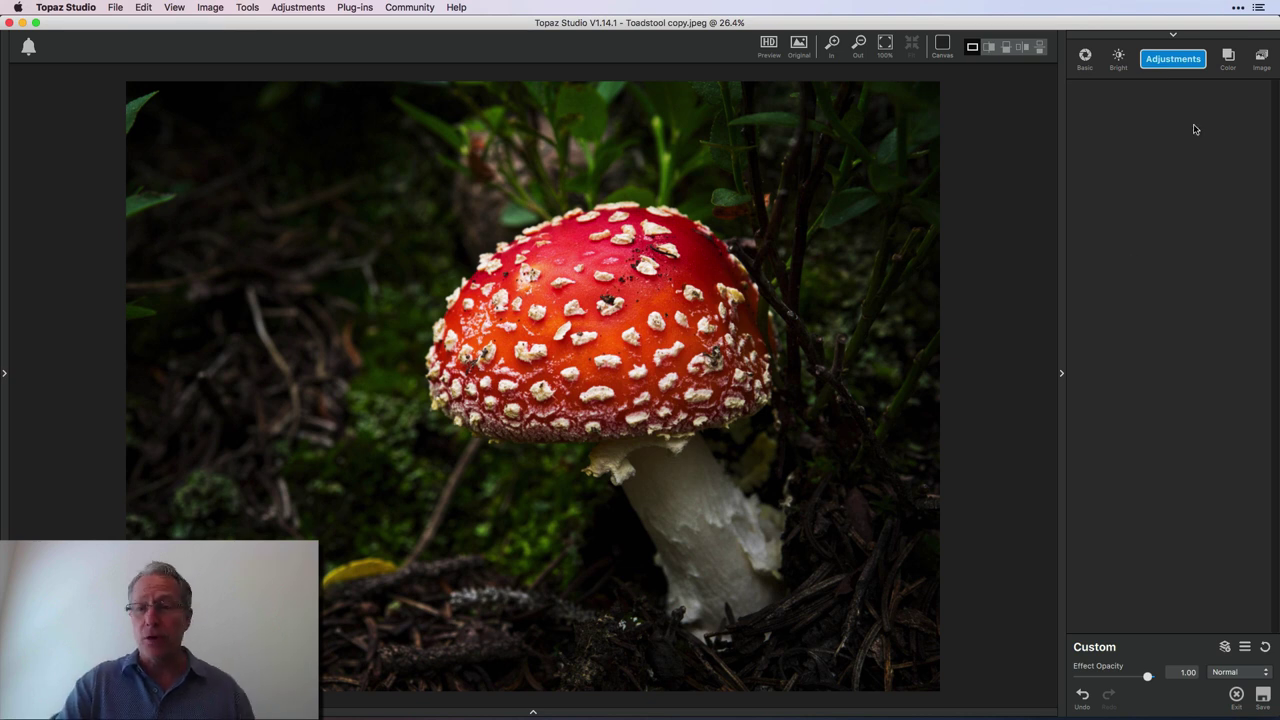
Step: Add an Abstraction layer to the toadstool, raising Simplify Size to 0.77, then lowering it to 0.53
{"action": "left_click", "coordinate": [1171, 60]}
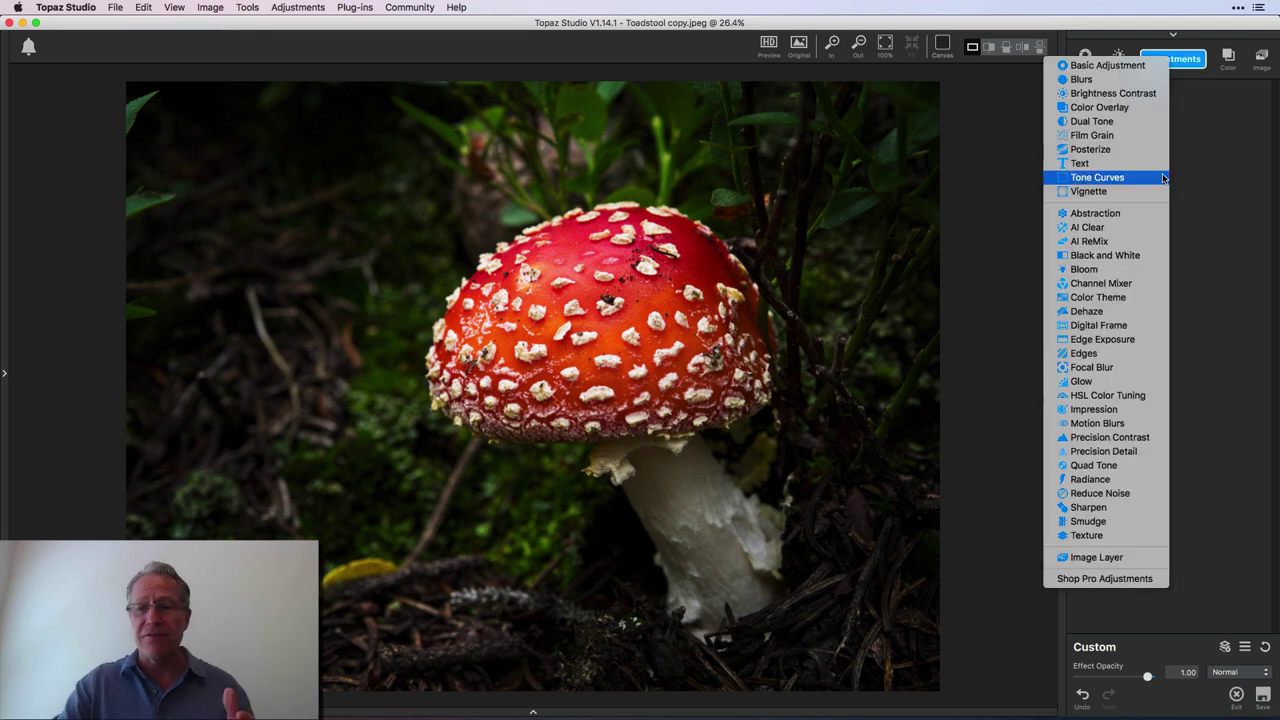
{"action": "left_click", "coordinate": [1128, 214]}
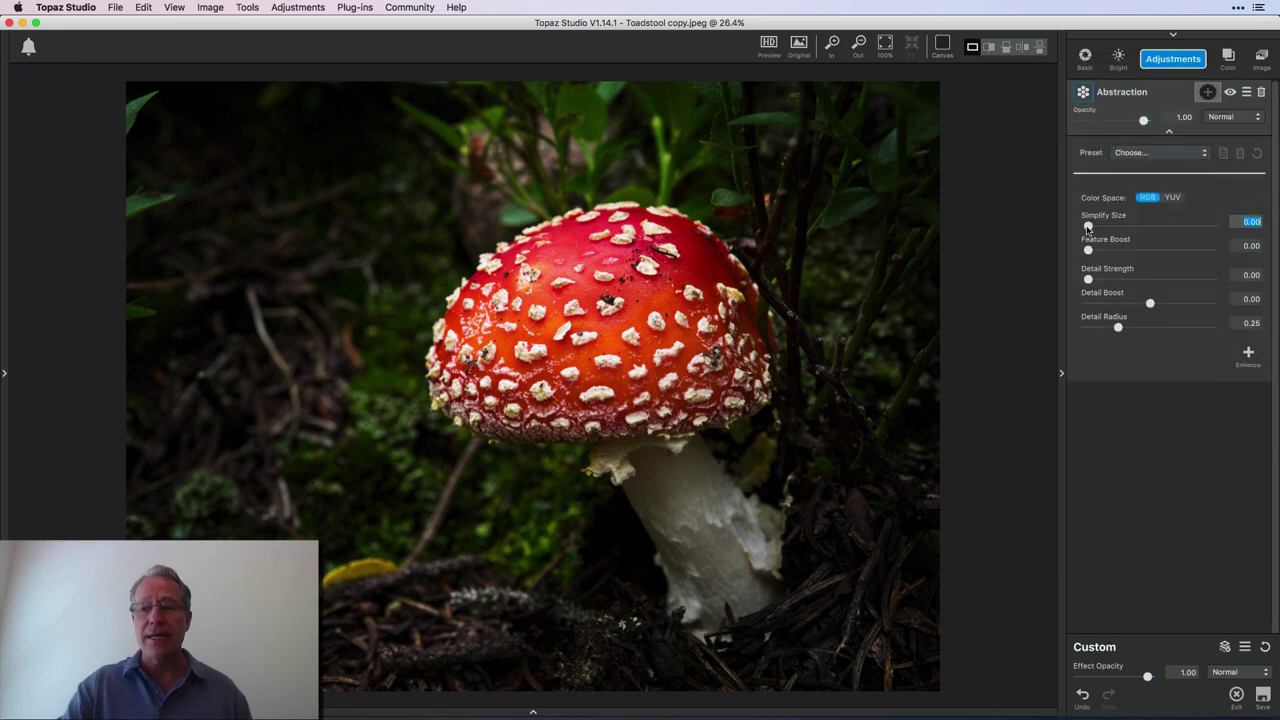
{"action": "left_click_drag", "start_coordinate": [1088, 226], "coordinate": [1182, 224]}
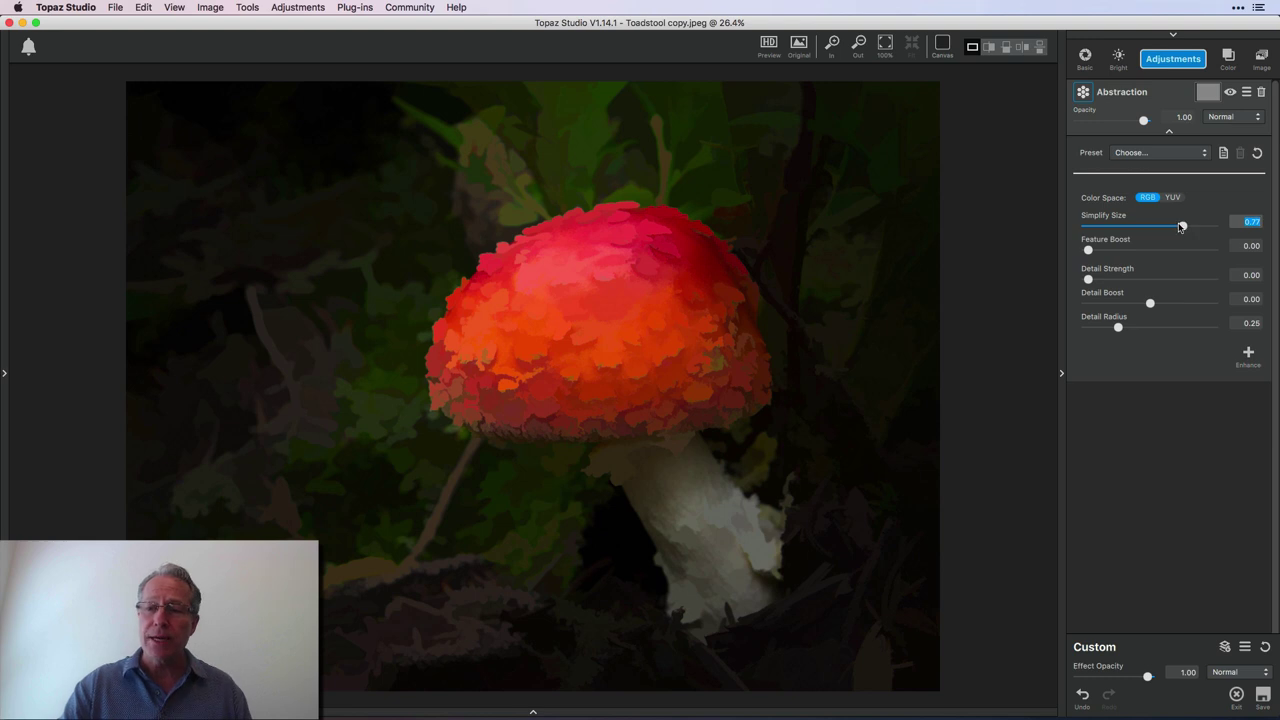
{"action": "left_click_drag", "start_coordinate": [1183, 223], "coordinate": [1151, 226]}
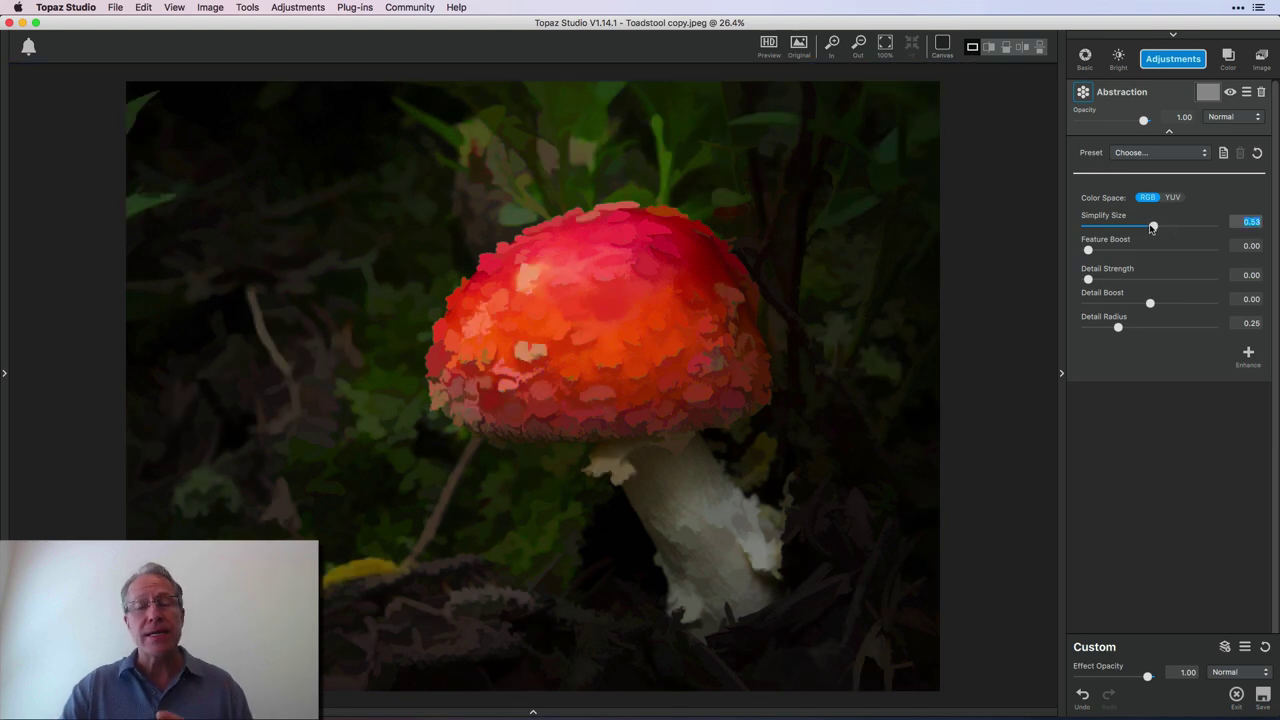
Step: Brush the Abstraction mask over the toadstool's cap and stem, then compare with the original
{"action": "left_click", "coordinate": [1208, 92]}
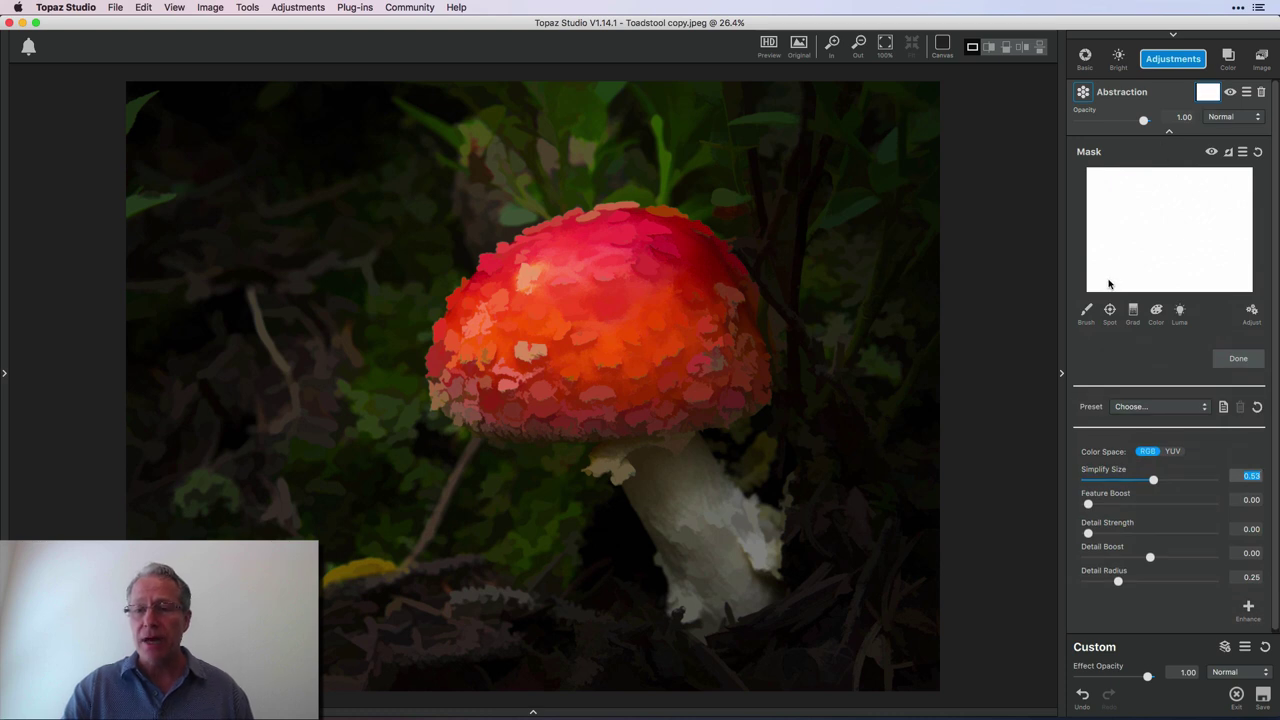
{"action": "left_click", "coordinate": [1088, 312]}
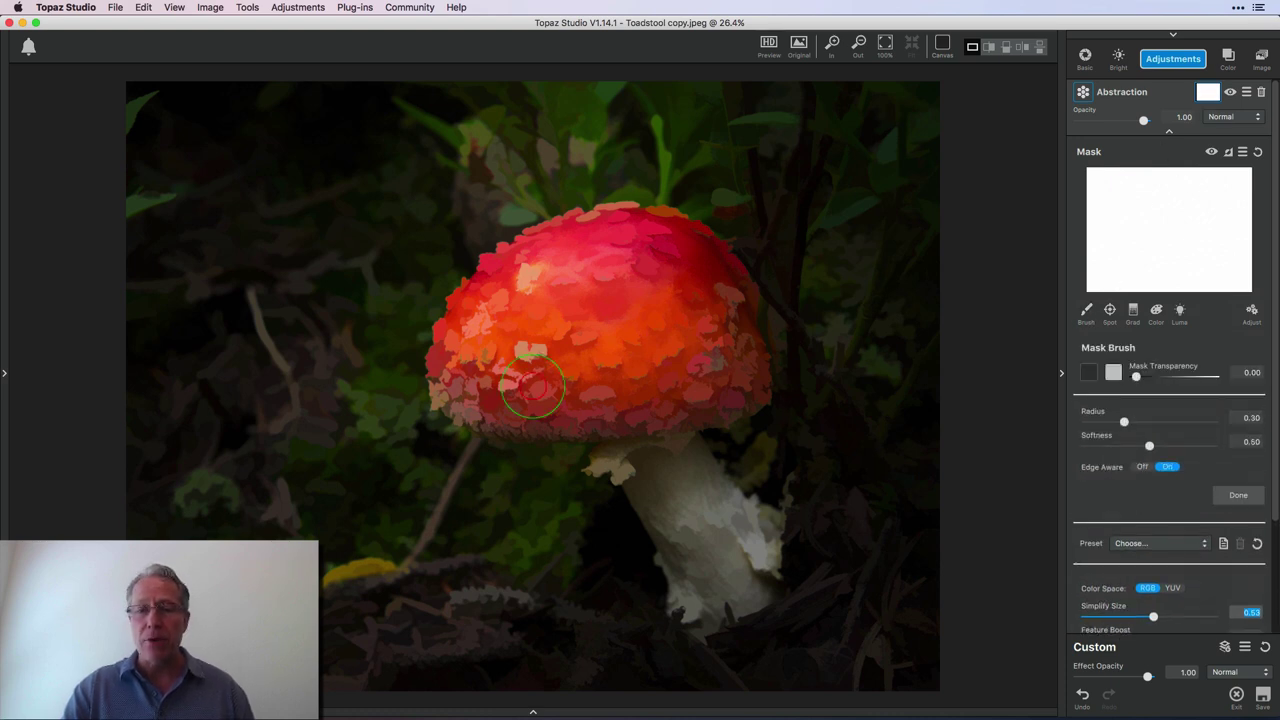
{"action": "mouse_move", "coordinate": [663, 283]}
{"action": "left_mouse_down"}
{"action": "mouse_move", "coordinate": [635, 234]}
{"action": "mouse_move", "coordinate": [529, 252]}
{"action": "mouse_move", "coordinate": [467, 331]}
{"action": "mouse_move", "coordinate": [455, 398]}
{"action": "mouse_move", "coordinate": [606, 410]}
{"action": "mouse_move", "coordinate": [746, 385]}
{"action": "mouse_move", "coordinate": [734, 329]}
{"action": "mouse_move", "coordinate": [700, 277]}
{"action": "mouse_move", "coordinate": [695, 342]}
{"action": "mouse_move", "coordinate": [671, 346]}
{"action": "mouse_move", "coordinate": [629, 291]}
{"action": "mouse_move", "coordinate": [632, 391]}
{"action": "mouse_move", "coordinate": [601, 299]}
{"action": "mouse_move", "coordinate": [556, 360]}
{"action": "mouse_move", "coordinate": [608, 283]}
{"action": "mouse_move", "coordinate": [535, 289]}
{"action": "mouse_move", "coordinate": [507, 388]}
{"action": "mouse_move", "coordinate": [478, 325]}
{"action": "mouse_move", "coordinate": [537, 246]}
{"action": "mouse_move", "coordinate": [638, 222]}
{"action": "mouse_move", "coordinate": [730, 278]}
{"action": "left_mouse_up"}
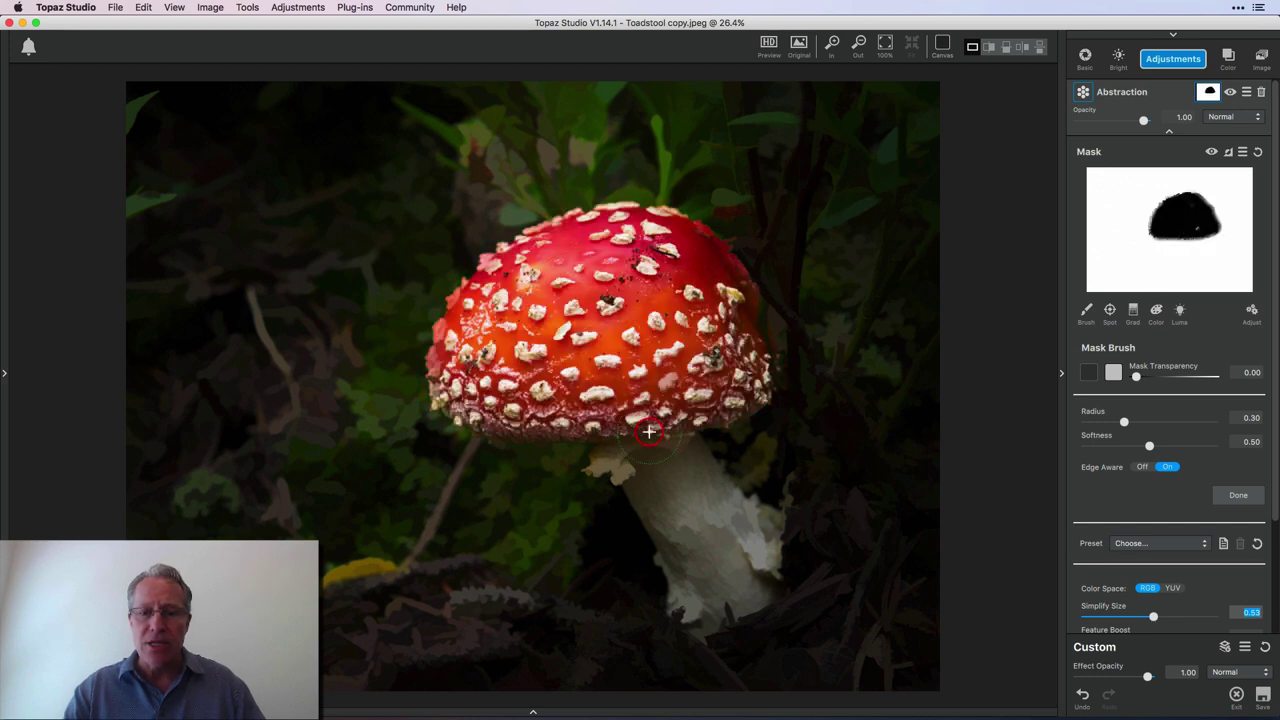
{"action": "mouse_move", "coordinate": [663, 449]}
{"action": "left_mouse_down"}
{"action": "mouse_move", "coordinate": [740, 492]}
{"action": "mouse_move", "coordinate": [746, 603]}
{"action": "mouse_move", "coordinate": [707, 597]}
{"action": "mouse_move", "coordinate": [599, 397]}
{"action": "mouse_move", "coordinate": [705, 509]}
{"action": "mouse_move", "coordinate": [723, 576]}
{"action": "mouse_move", "coordinate": [705, 593]}
{"action": "mouse_move", "coordinate": [645, 441]}
{"action": "mouse_move", "coordinate": [585, 418]}
{"action": "left_mouse_up"}
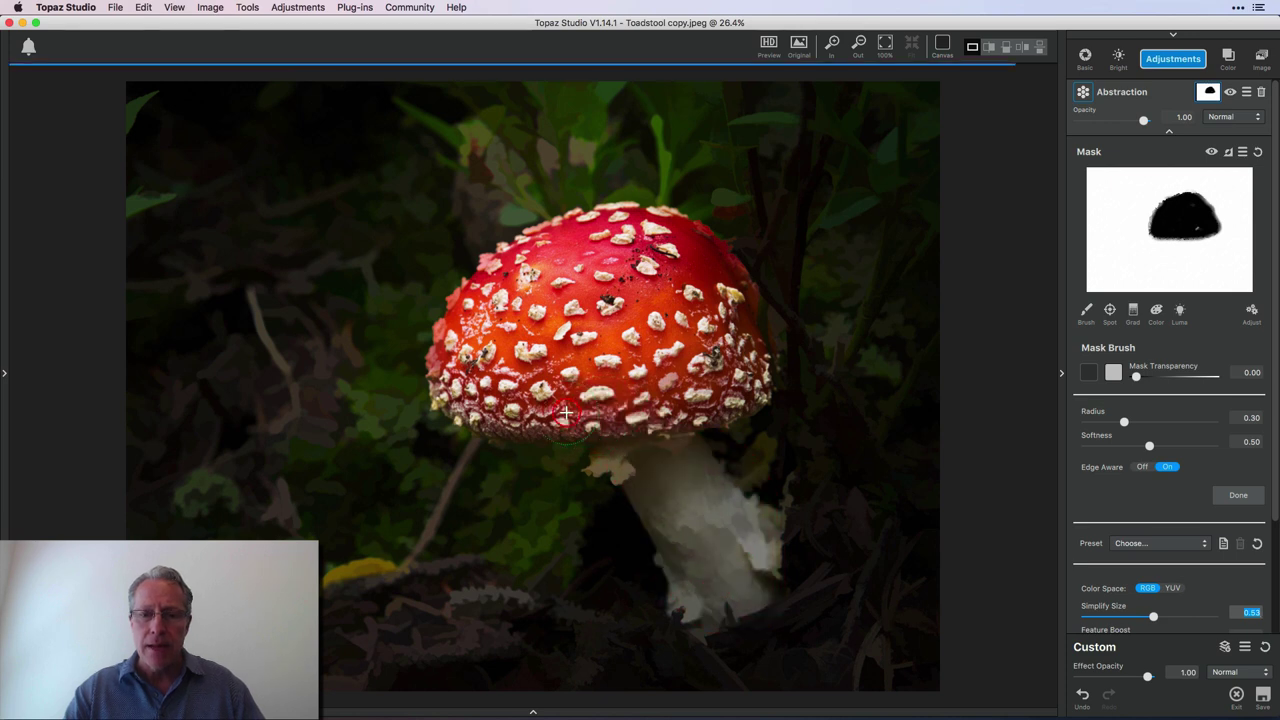
{"action": "mouse_move", "coordinate": [688, 390]}
{"action": "left_mouse_down"}
{"action": "mouse_move", "coordinate": [719, 385]}
{"action": "mouse_move", "coordinate": [715, 341]}
{"action": "mouse_move", "coordinate": [733, 363]}
{"action": "mouse_move", "coordinate": [722, 326]}
{"action": "left_mouse_up"}
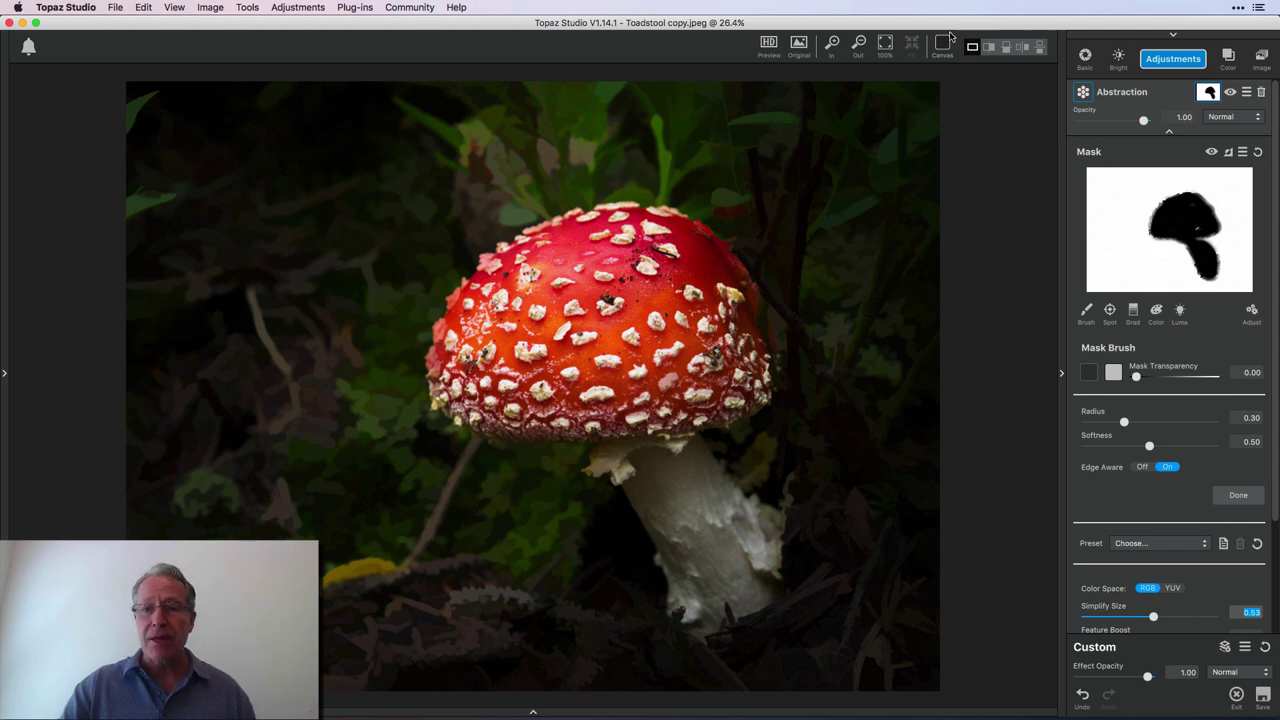
{"action": "left_click", "coordinate": [799, 45]}
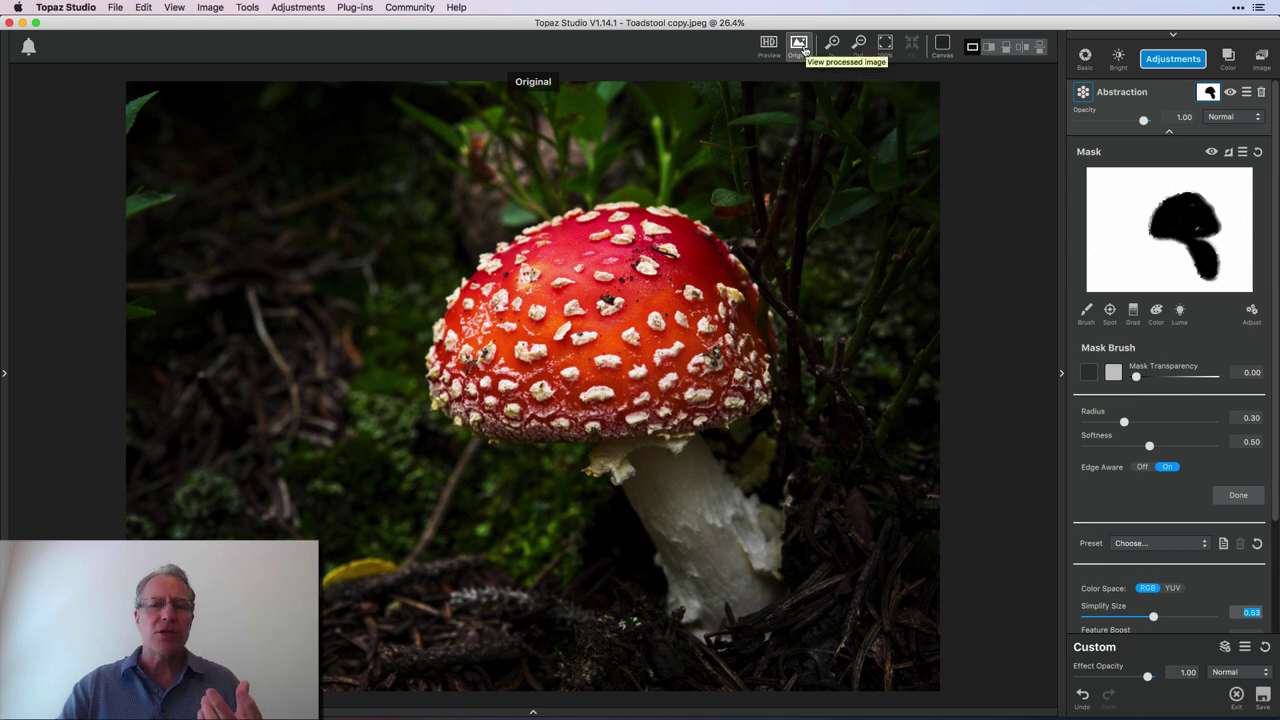
{"action": "left_click", "coordinate": [803, 48]}
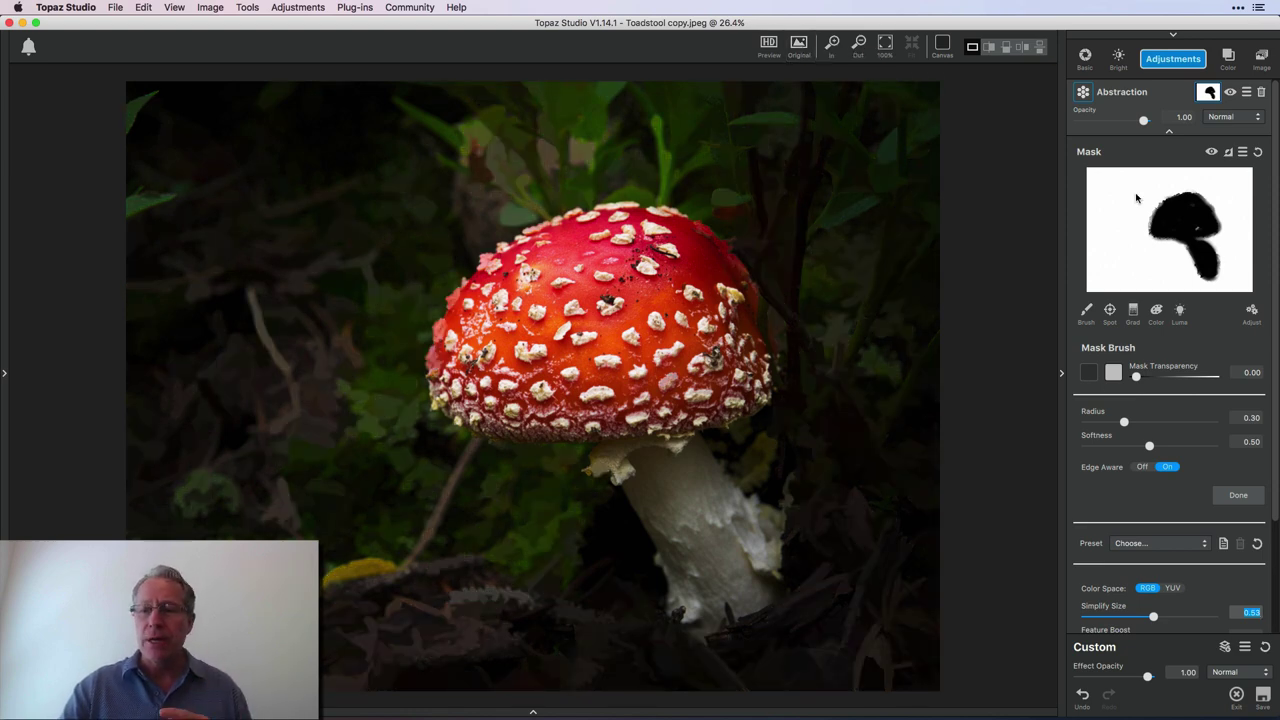
Step: Fine-tune the toadstool's Abstraction Simplify Size down from 0.53 until it settles at about 0.33
{"action": "scroll", "coordinate": [1163, 487], "scroll_direction": "down", "scroll_amount": 3}
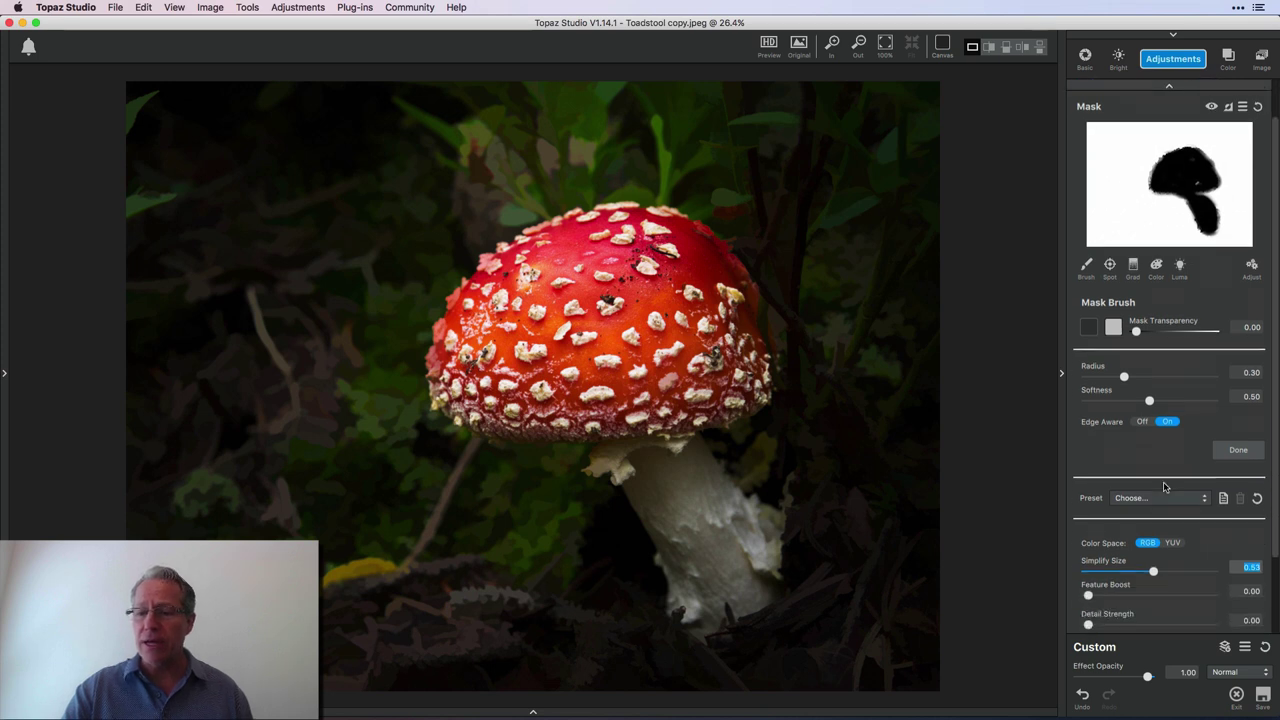
{"action": "left_click_drag", "start_coordinate": [1152, 489], "coordinate": [1120, 494]}
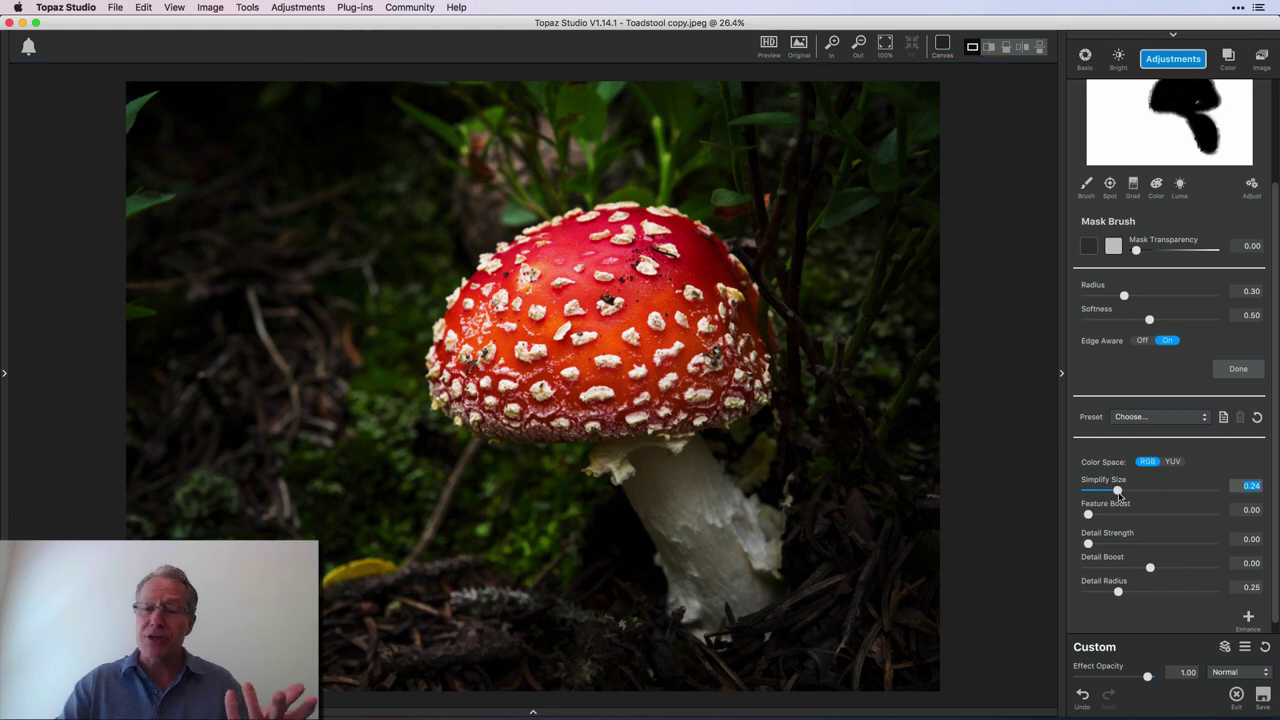
{"action": "left_click_drag", "start_coordinate": [1120, 494], "coordinate": [1140, 497]}
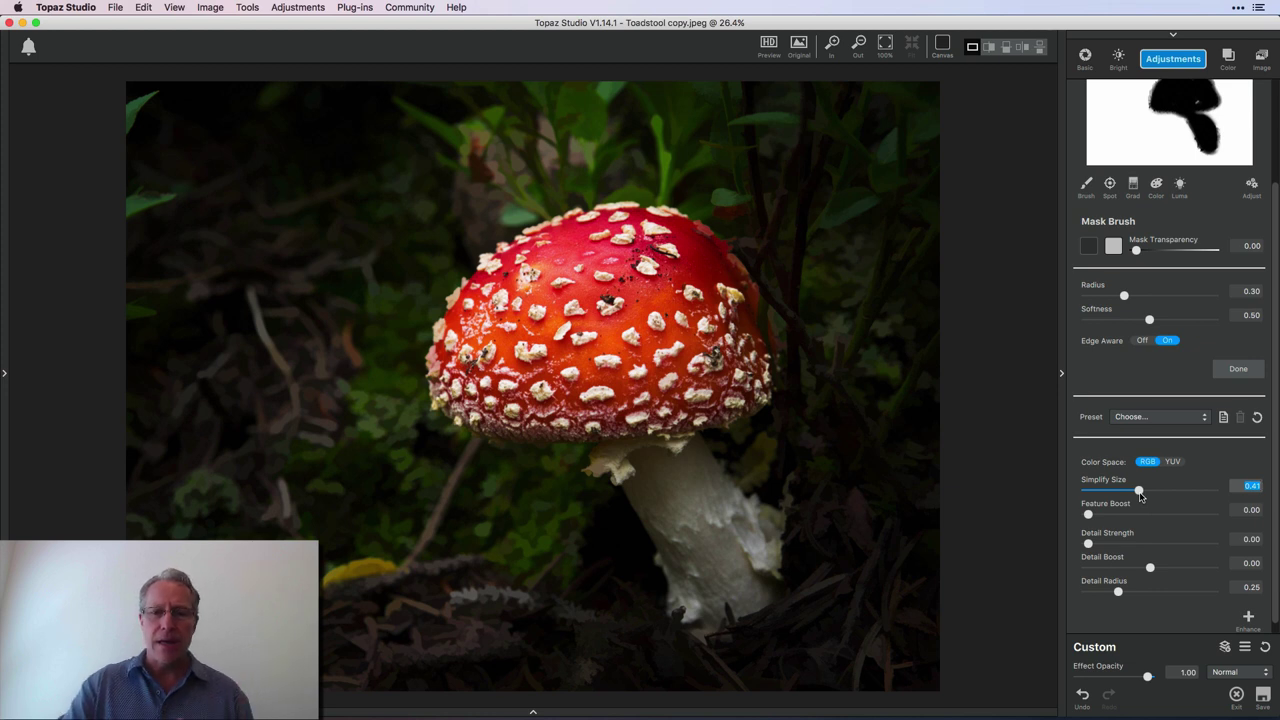
{"action": "left_click_drag", "start_coordinate": [1140, 497], "coordinate": [1131, 493]}
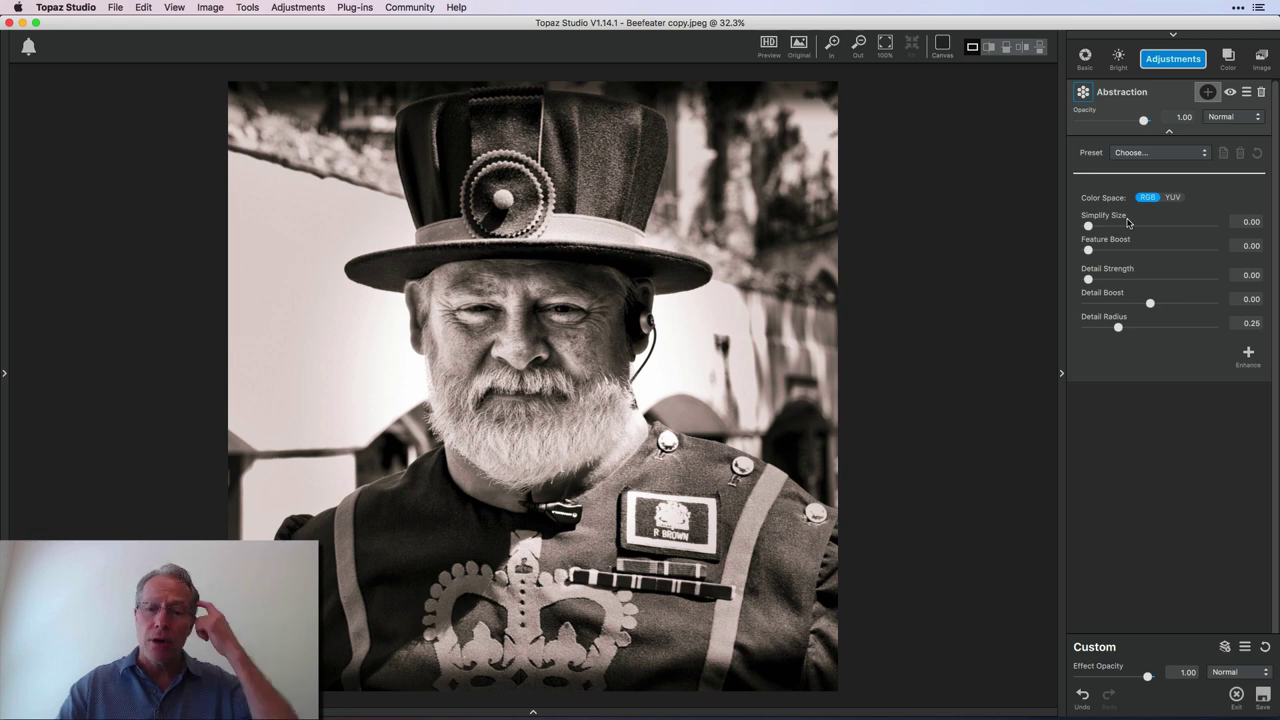
Step: Apply Abstraction to the Beefeater at Simplify Size 0.61, mask out his face, then lower it to 0.41
{"action": "left_click_drag", "start_coordinate": [1089, 227], "coordinate": [1163, 235]}
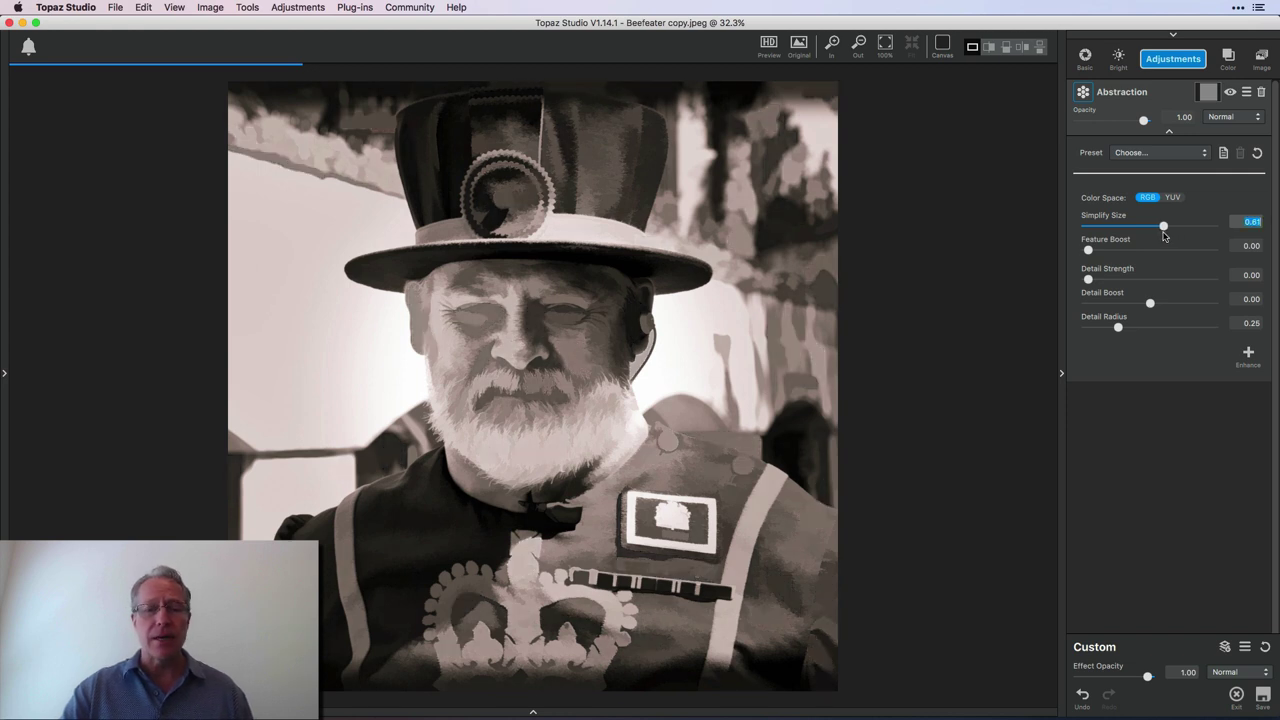
{"action": "left_click", "coordinate": [1208, 91]}
{"action": "left_click", "coordinate": [1087, 313]}
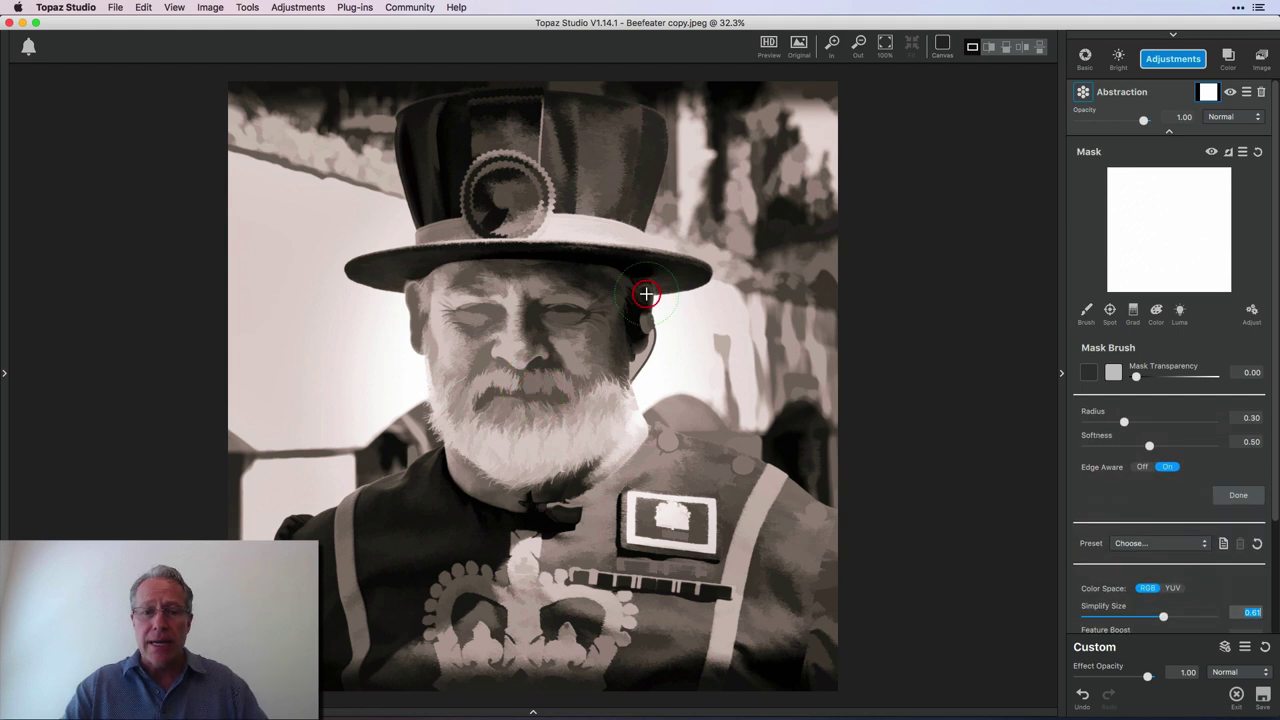
{"action": "mouse_move", "coordinate": [589, 289]}
{"action": "left_mouse_down"}
{"action": "mouse_move", "coordinate": [632, 311]}
{"action": "mouse_move", "coordinate": [606, 365]}
{"action": "mouse_move", "coordinate": [612, 410]}
{"action": "mouse_move", "coordinate": [601, 431]}
{"action": "mouse_move", "coordinate": [521, 465]}
{"action": "mouse_move", "coordinate": [451, 413]}
{"action": "mouse_move", "coordinate": [433, 291]}
{"action": "mouse_move", "coordinate": [591, 302]}
{"action": "mouse_move", "coordinate": [522, 317]}
{"action": "mouse_move", "coordinate": [464, 309]}
{"action": "mouse_move", "coordinate": [525, 351]}
{"action": "mouse_move", "coordinate": [575, 359]}
{"action": "mouse_move", "coordinate": [547, 405]}
{"action": "mouse_move", "coordinate": [484, 387]}
{"action": "mouse_move", "coordinate": [473, 370]}
{"action": "mouse_move", "coordinate": [512, 386]}
{"action": "left_mouse_up"}
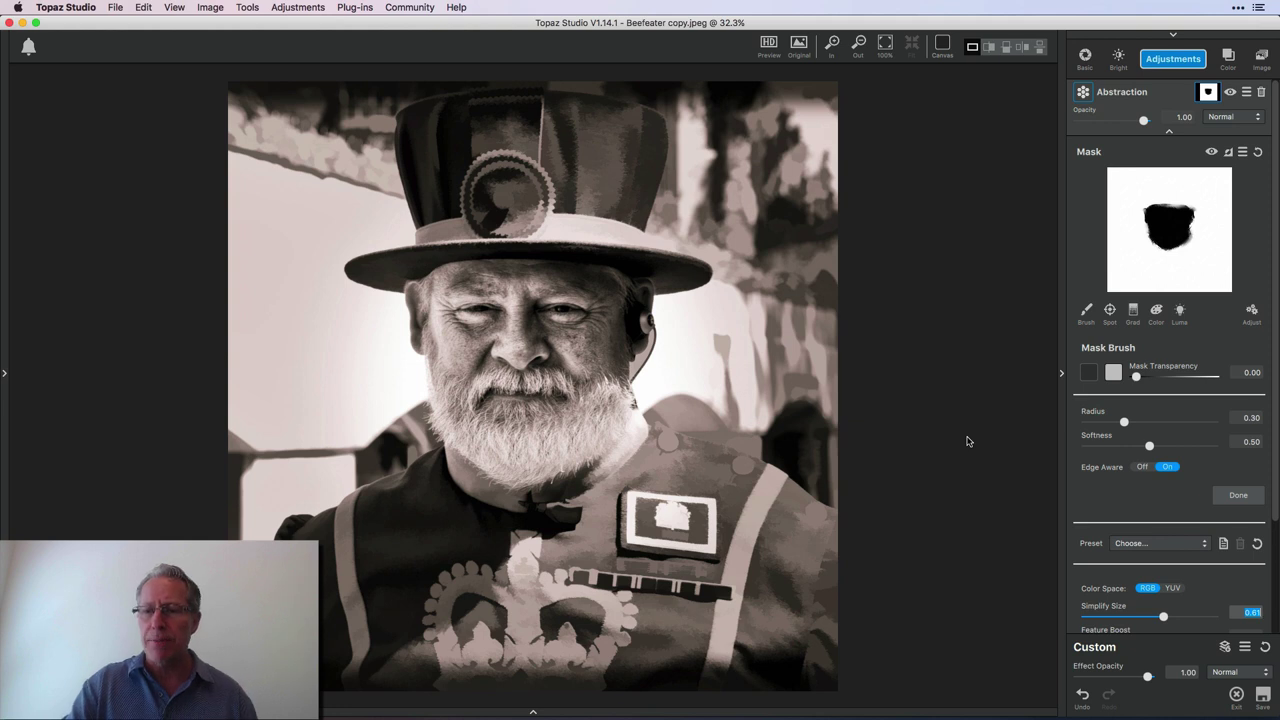
{"action": "scroll", "coordinate": [1160, 402], "scroll_direction": "down", "scroll_amount": 1}
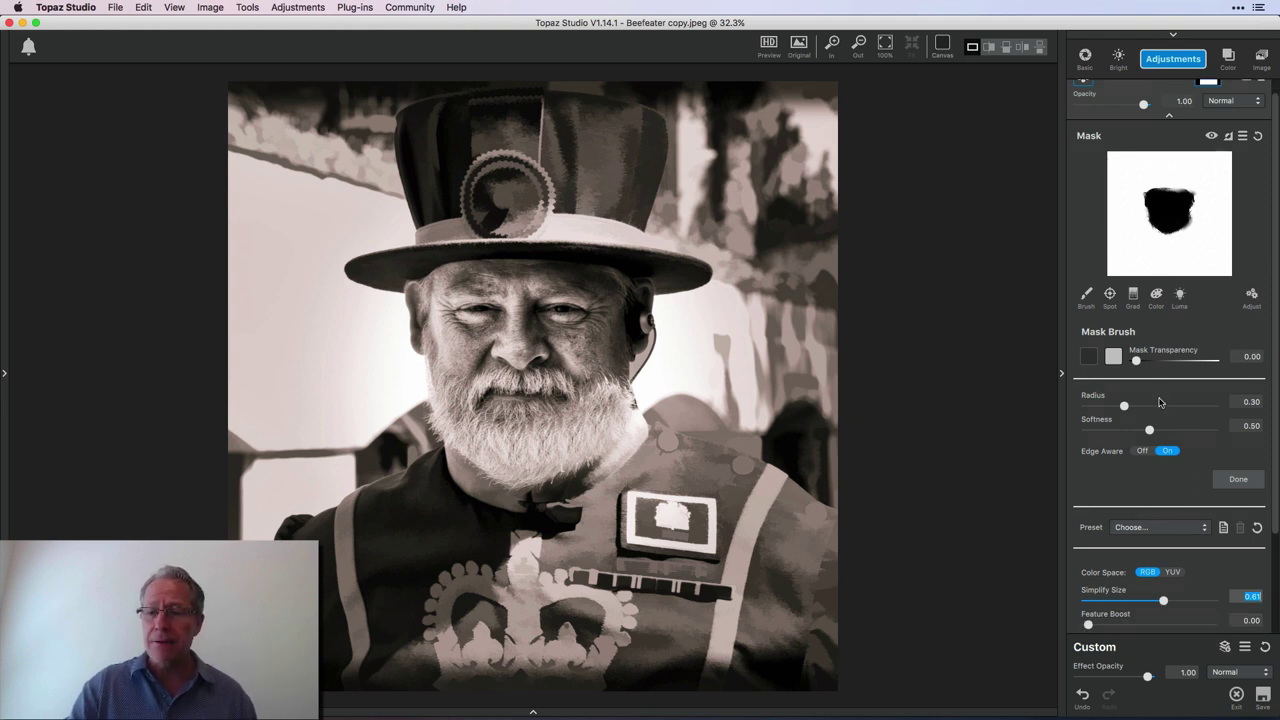
{"action": "left_click_drag", "start_coordinate": [1163, 601], "coordinate": [1127, 605]}
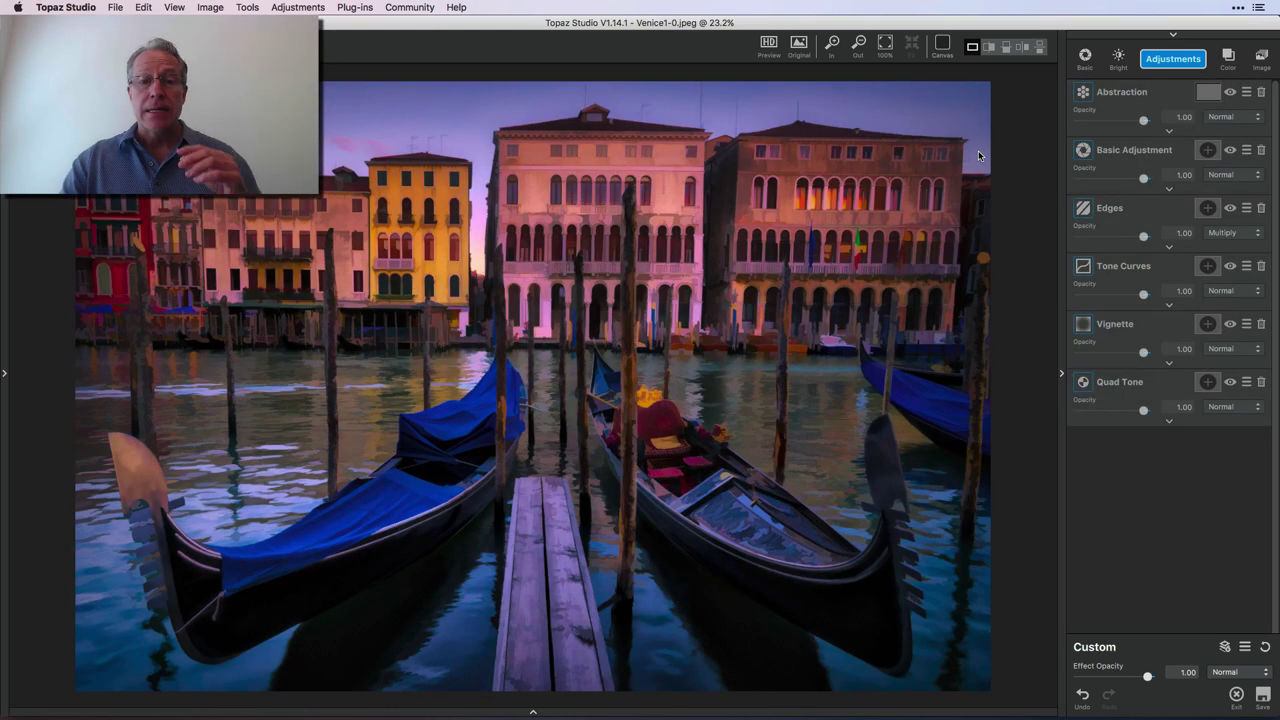
{"action": "left_click", "coordinate": [797, 45]}
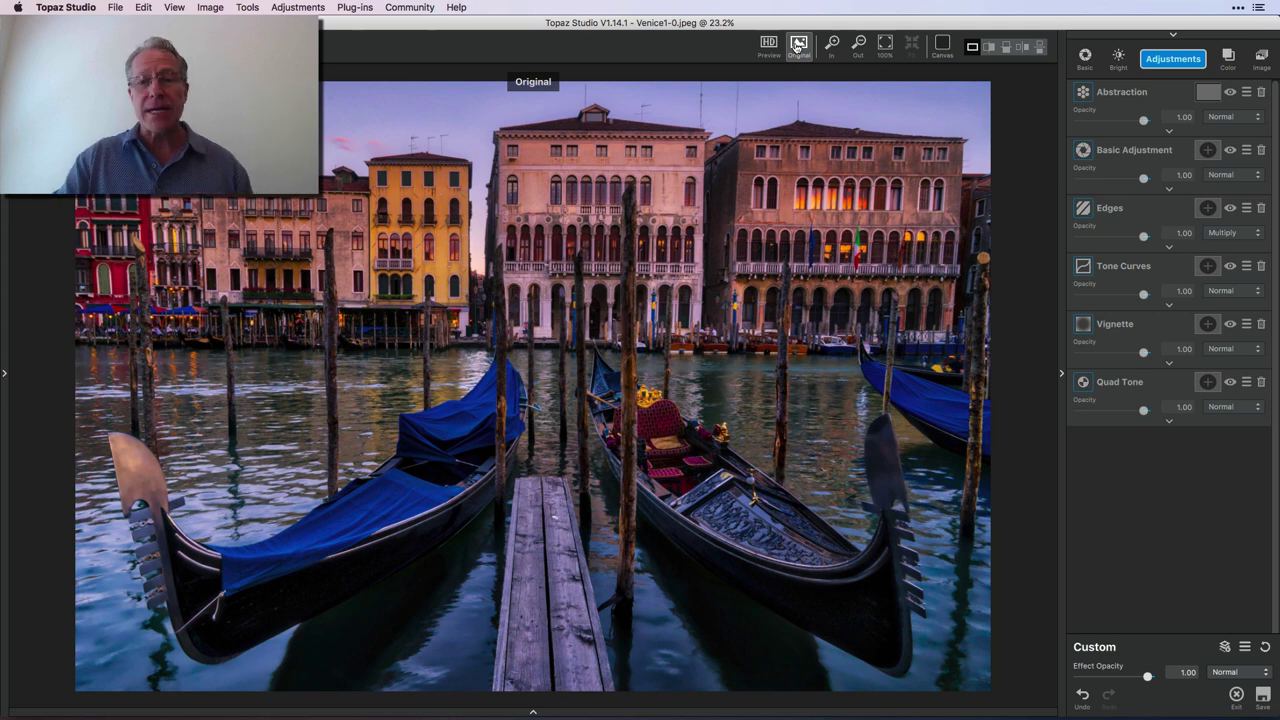
{"action": "left_click", "coordinate": [798, 45]}
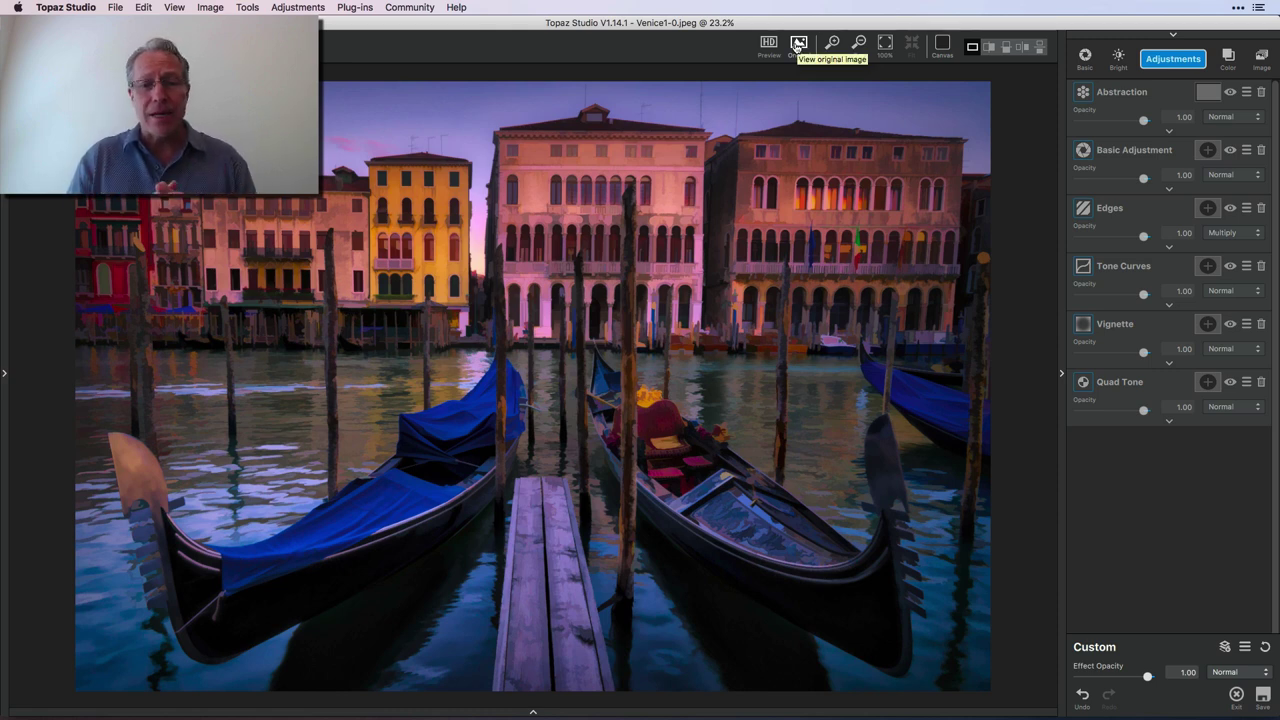
{"action": "left_click", "coordinate": [798, 45]}
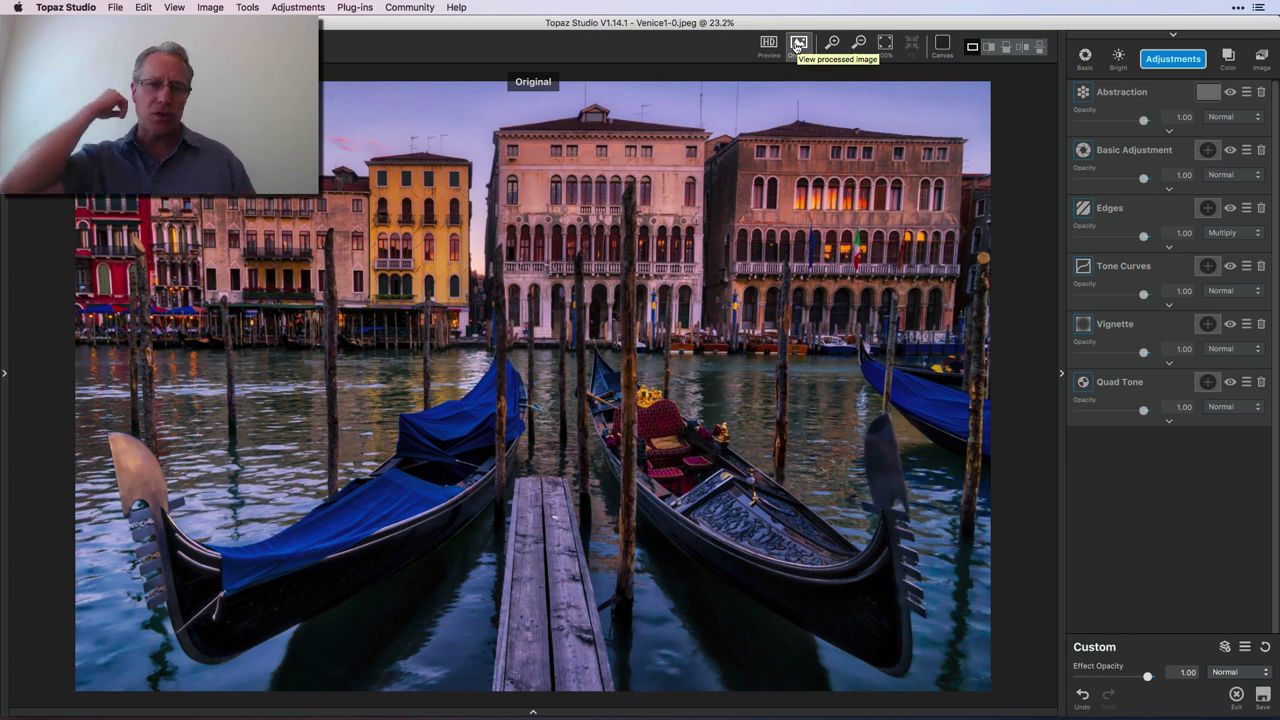
{"action": "left_click", "coordinate": [797, 45]}
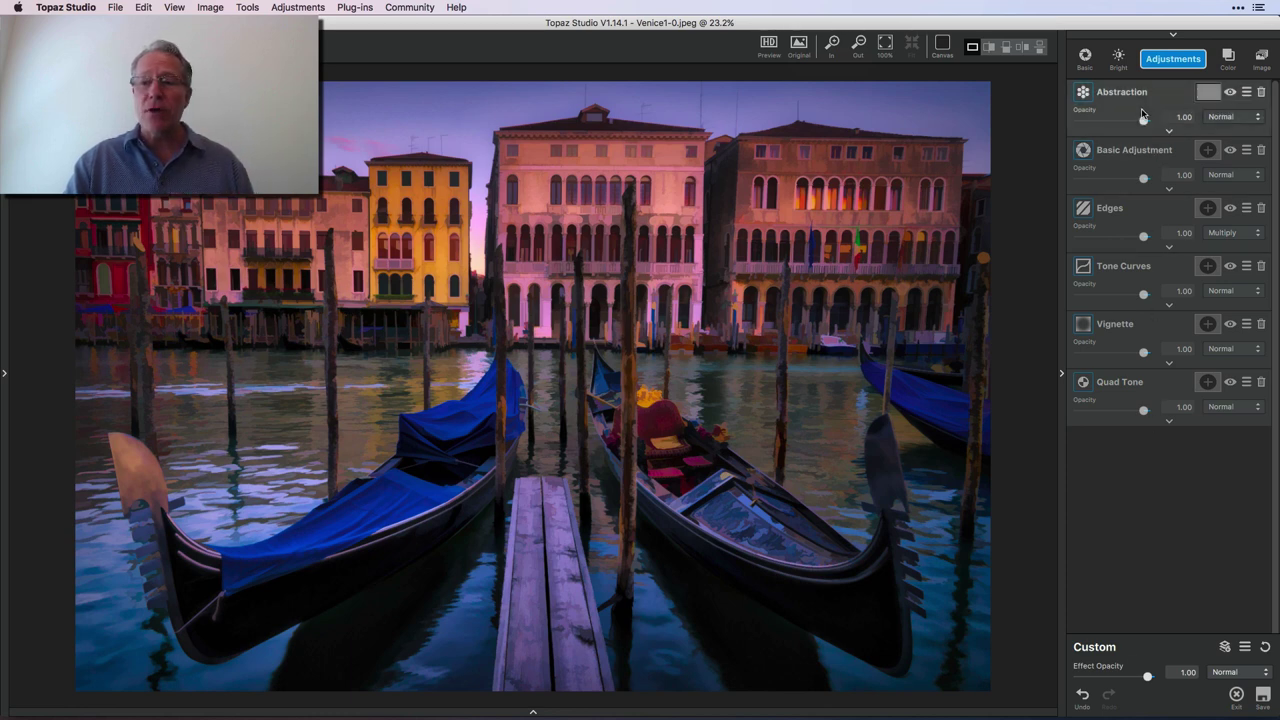
Step: Reduce the Venice Abstraction layer's opacity to about 0.62 after testing full strength and Effect Opacity
{"action": "left_click_drag", "start_coordinate": [1143, 121], "coordinate": [1120, 122]}
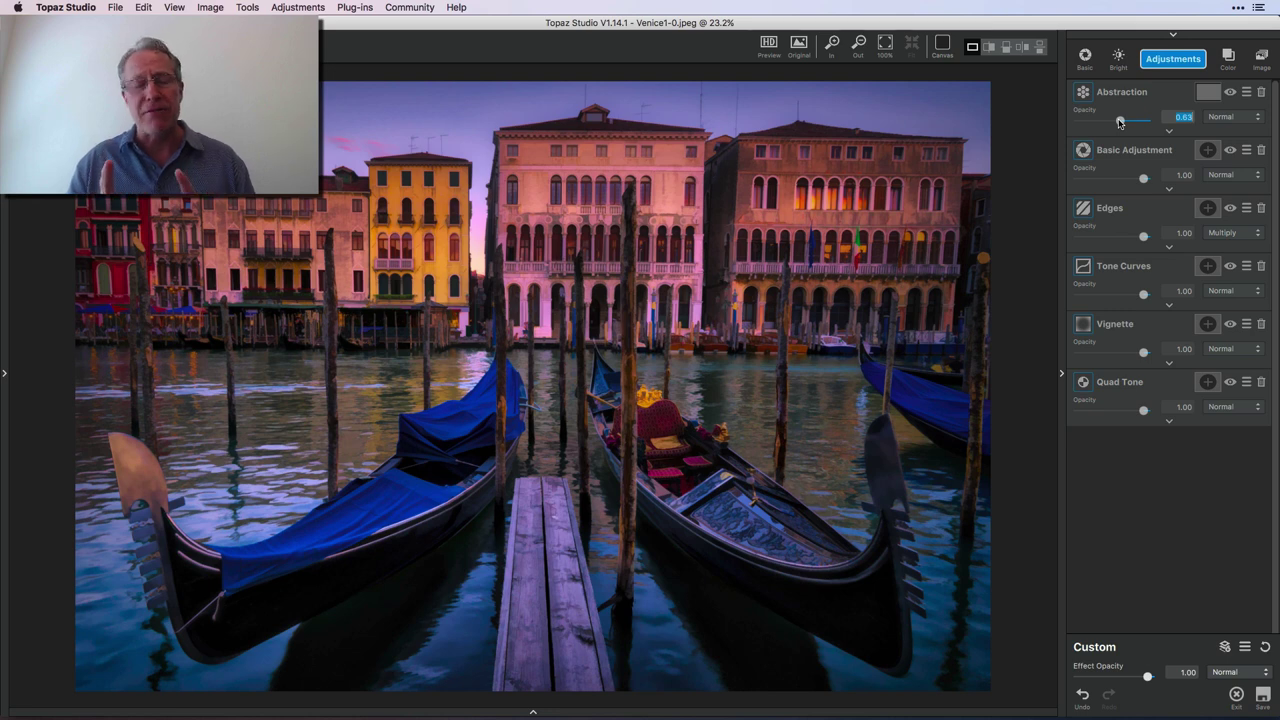
{"action": "left_click_drag", "start_coordinate": [1120, 122], "coordinate": [1161, 120]}
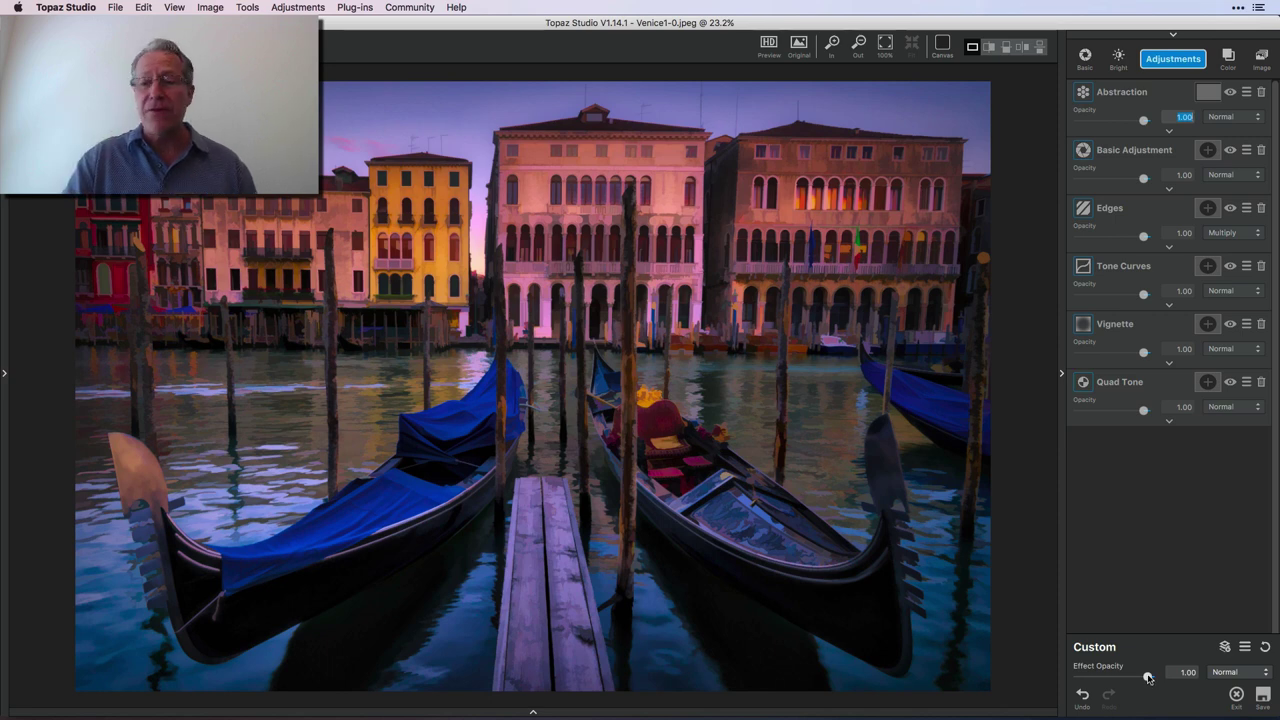
{"action": "mouse_move", "coordinate": [1148, 677]}
{"action": "left_mouse_down"}
{"action": "mouse_move", "coordinate": [1121, 677]}
{"action": "mouse_move", "coordinate": [1157, 686]}
{"action": "left_mouse_up"}
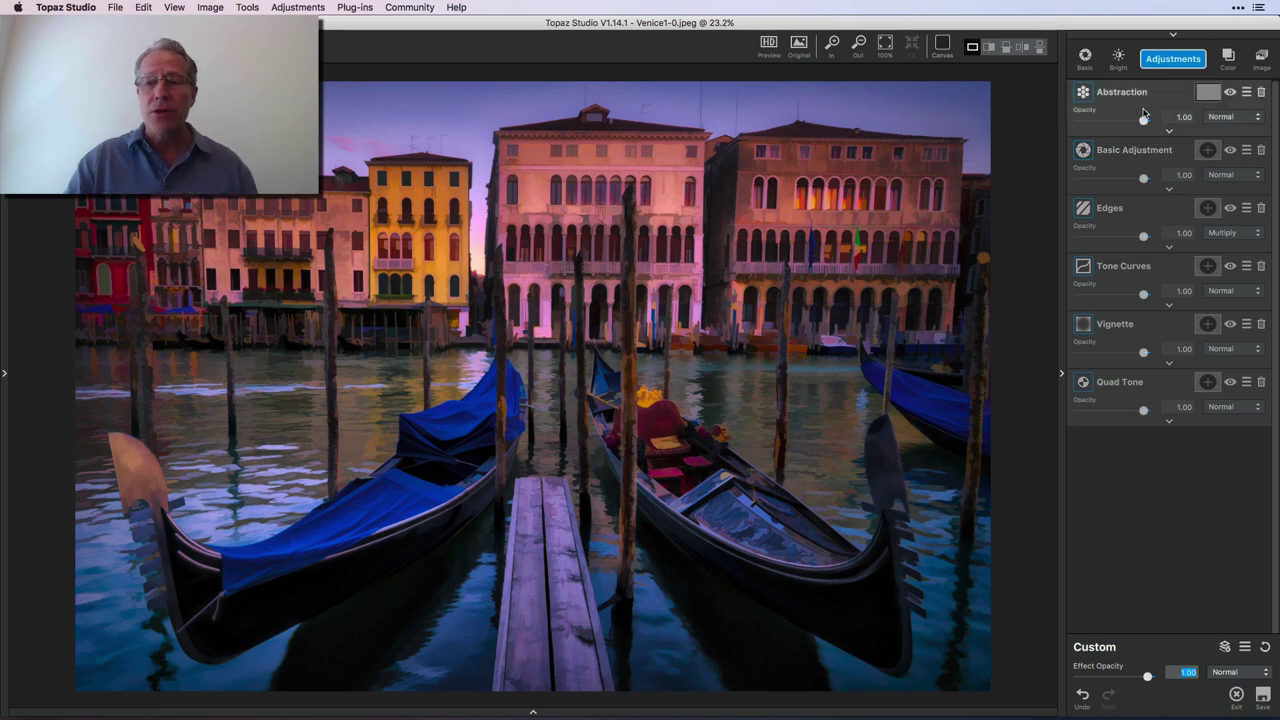
{"action": "left_click_drag", "start_coordinate": [1144, 120], "coordinate": [1119, 121]}
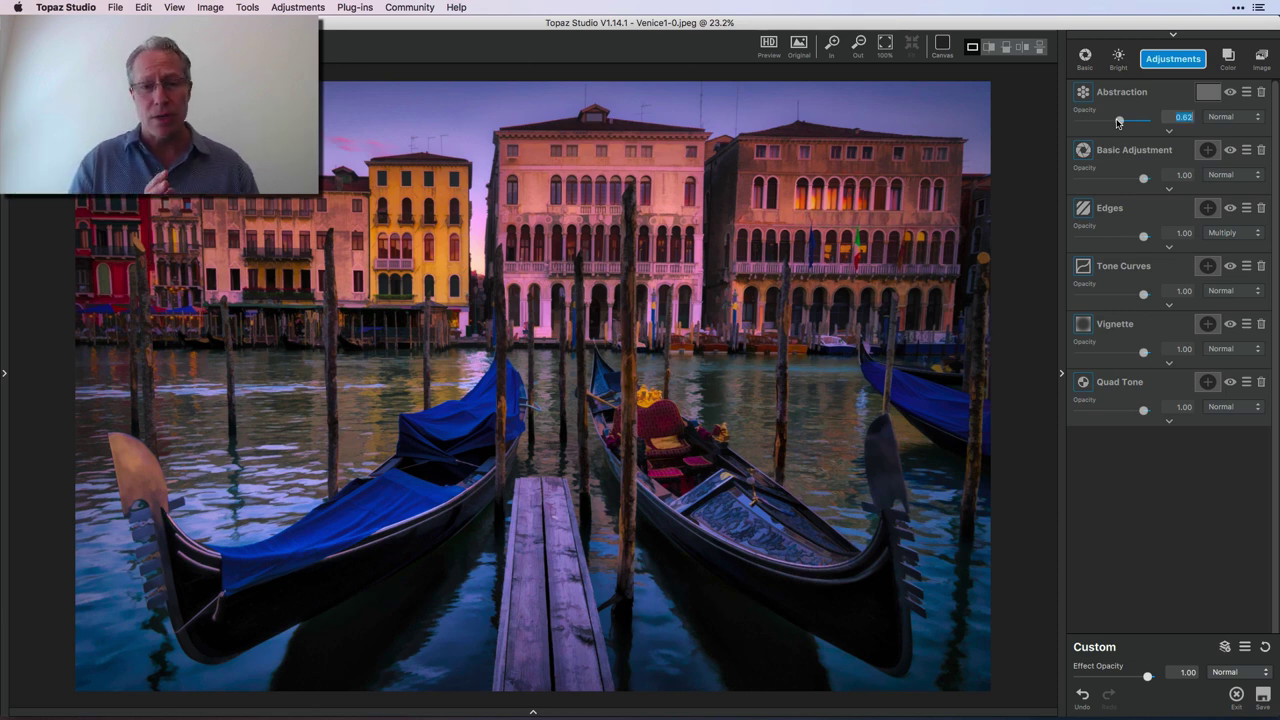
Step: Toggle Original to compare the Venice edit with the unprocessed photo, ending on the processed version
{"action": "left_click", "coordinate": [804, 55]}
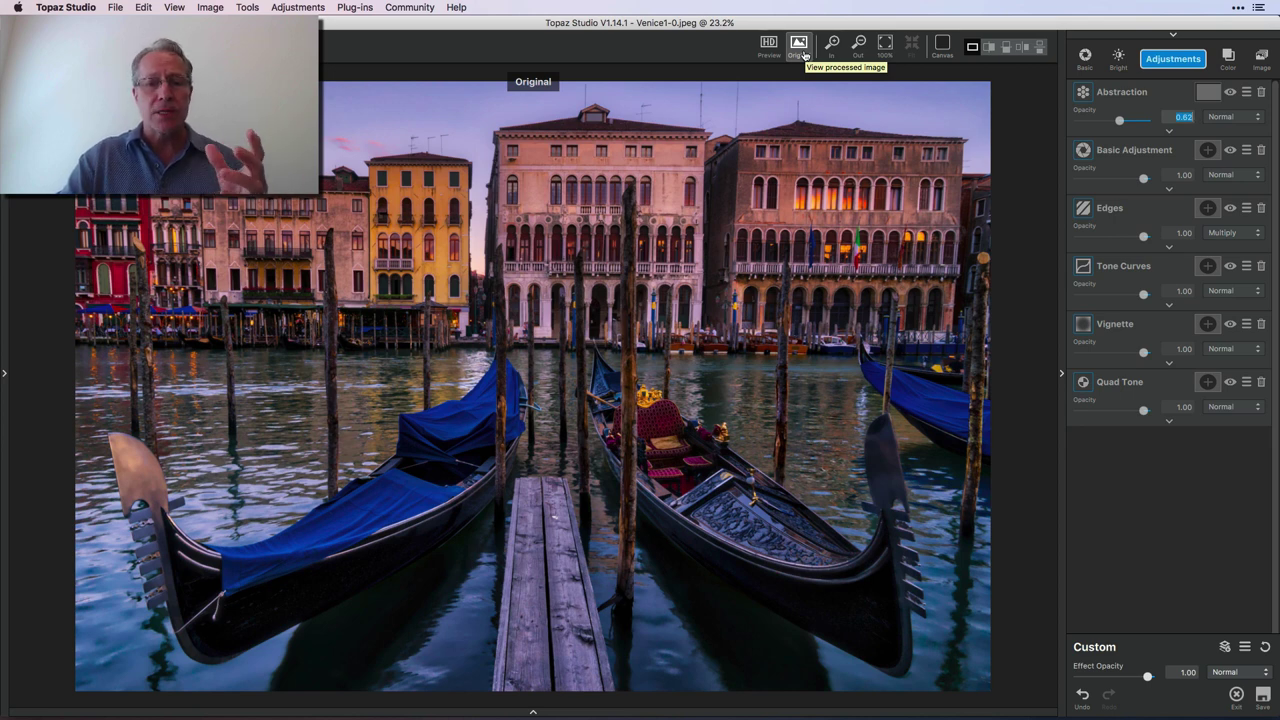
{"action": "left_click", "coordinate": [804, 55]}
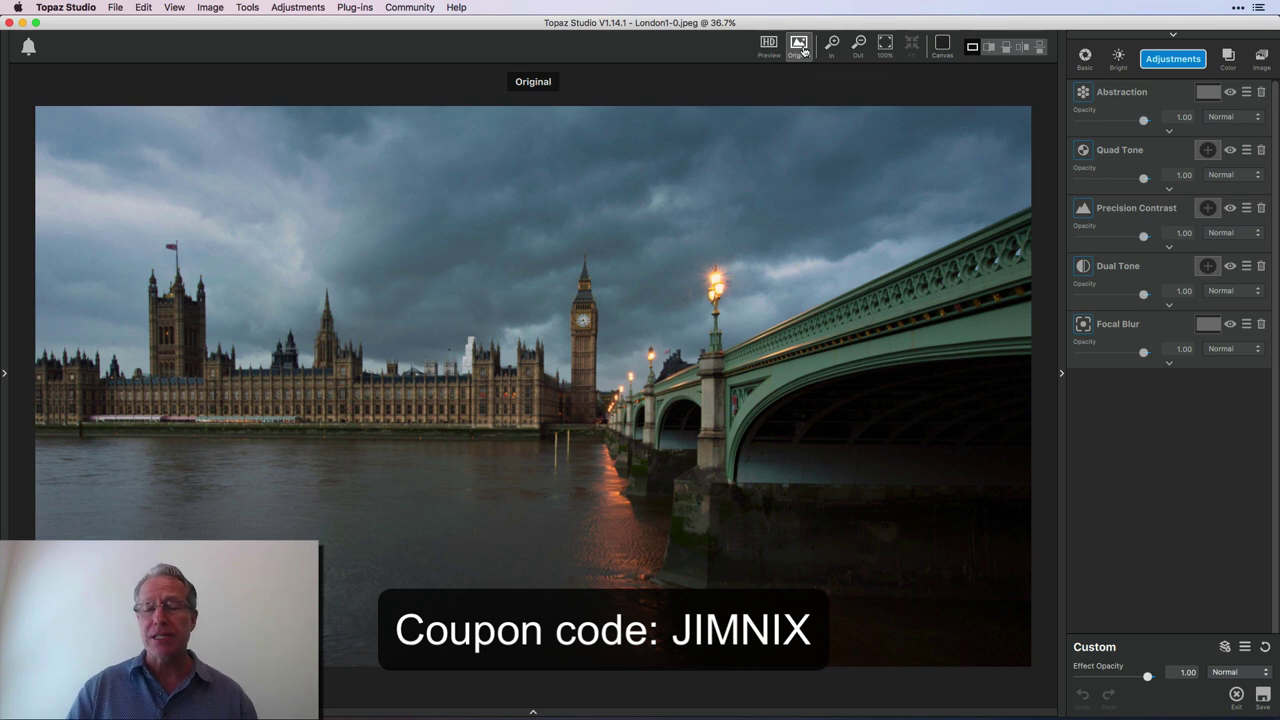
Step: Compare the orange-sky Westminster edit with the original, then expand the Abstraction settings (Simplify Size 0.38)
{"action": "left_click", "coordinate": [803, 50]}
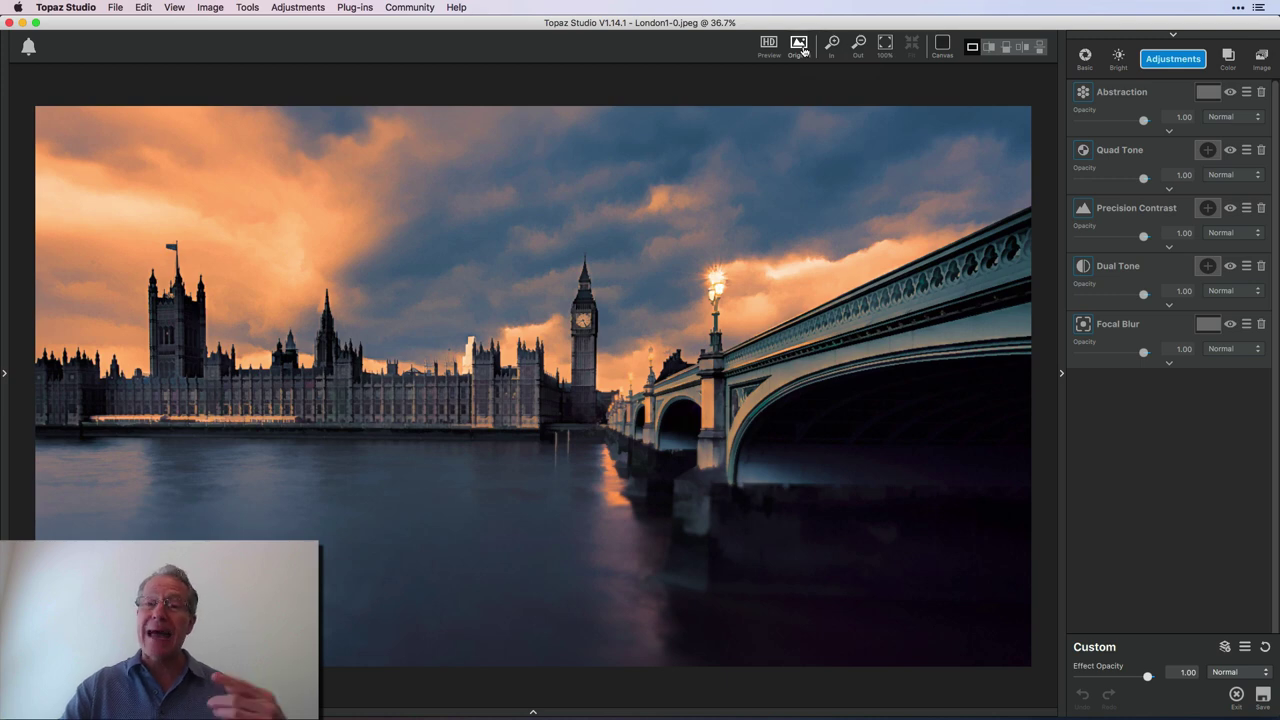
{"action": "left_click", "coordinate": [803, 50]}
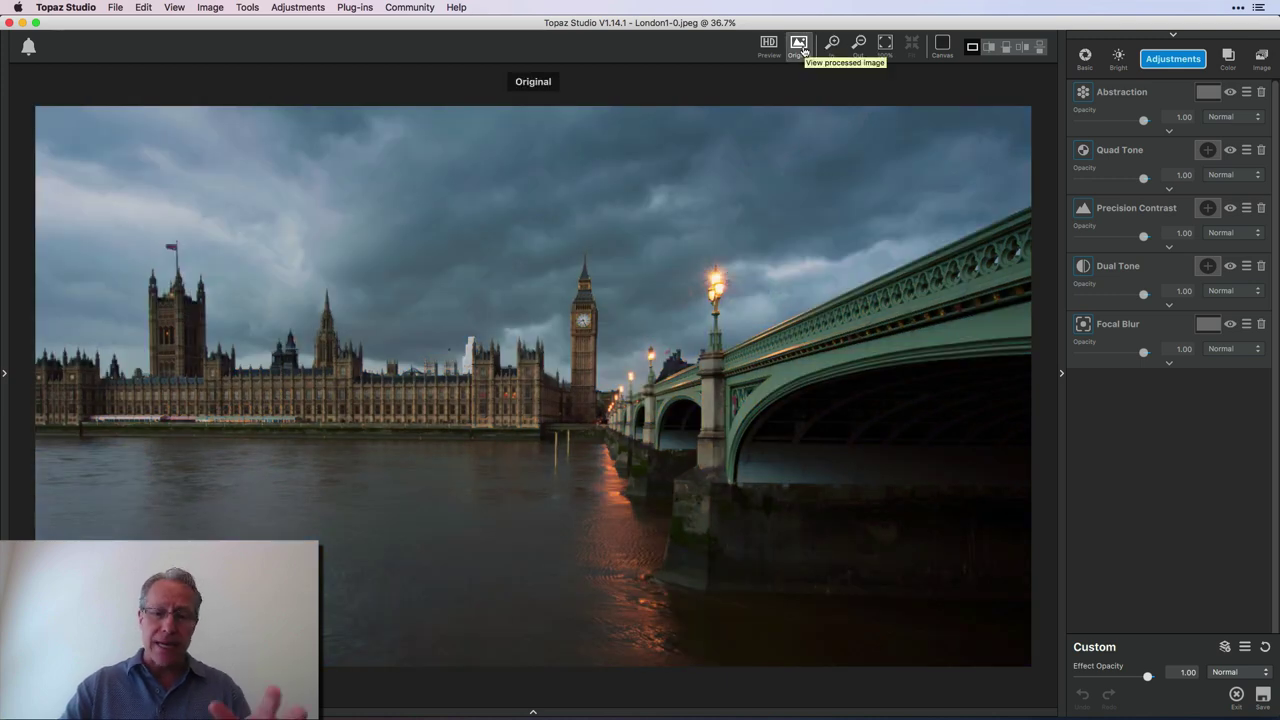
{"action": "left_click", "coordinate": [803, 50]}
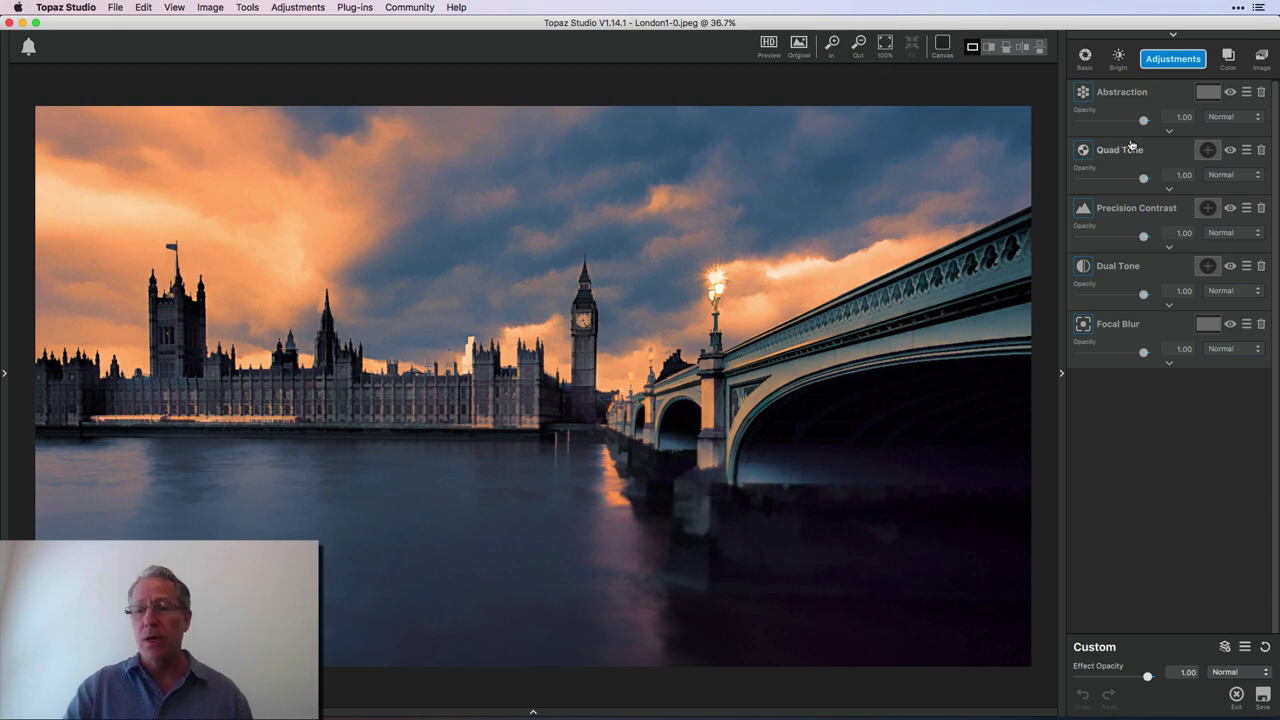
{"action": "left_click", "coordinate": [1169, 130]}
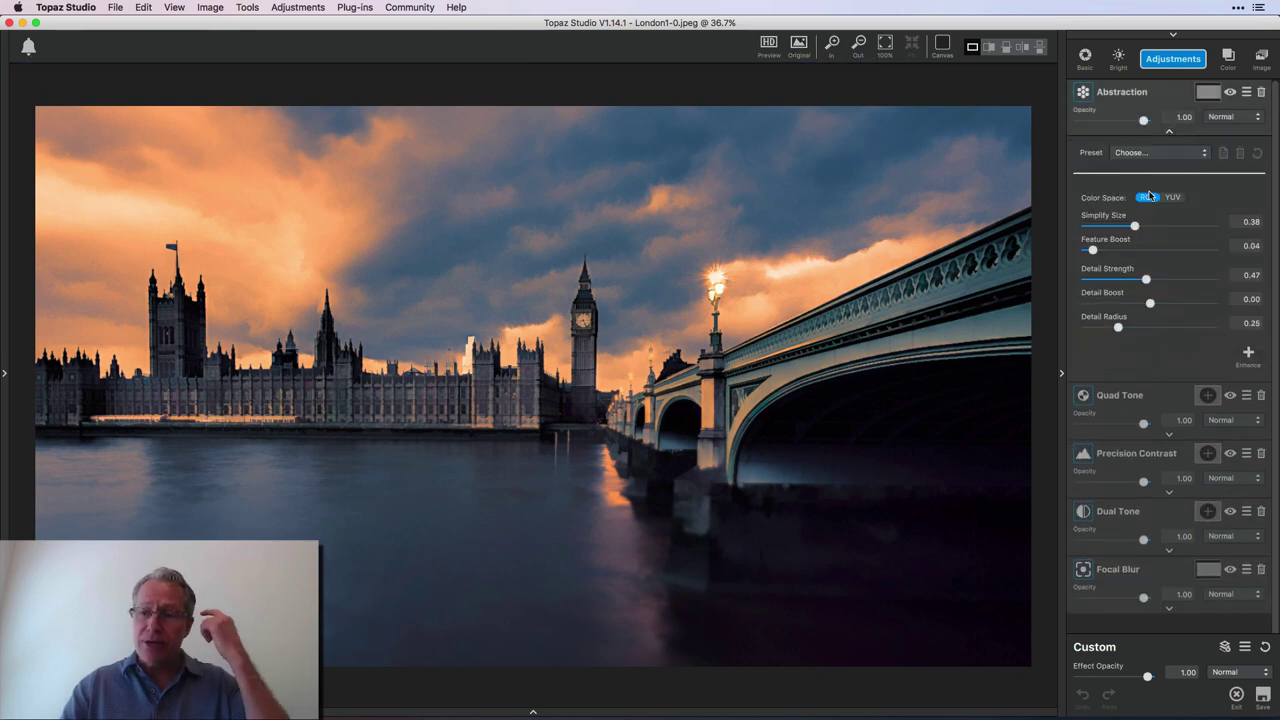
Step: Swap the Abstraction panel for Quad Tone's, then preview without Quad Tone and Dual Tone before re-enabling them
{"action": "left_click", "coordinate": [1169, 131]}
{"action": "left_click", "coordinate": [1169, 188]}
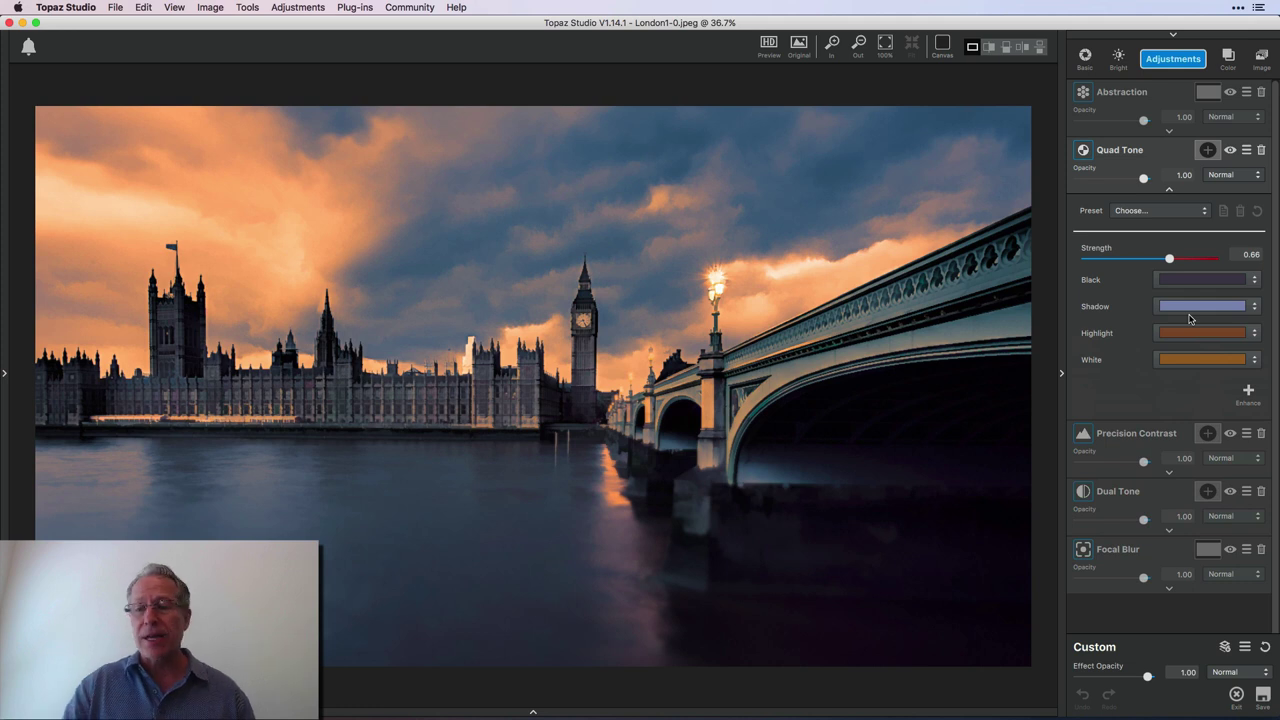
{"action": "left_click", "coordinate": [1231, 150]}
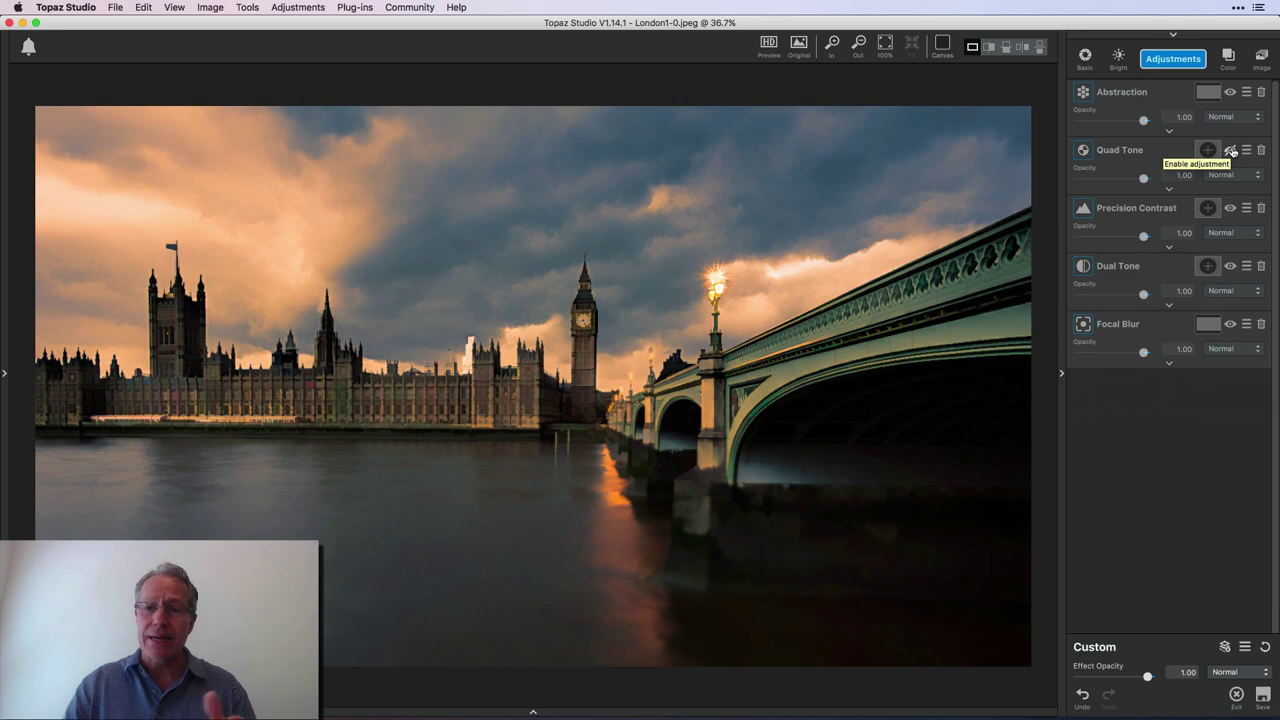
{"action": "left_click", "coordinate": [1231, 267]}
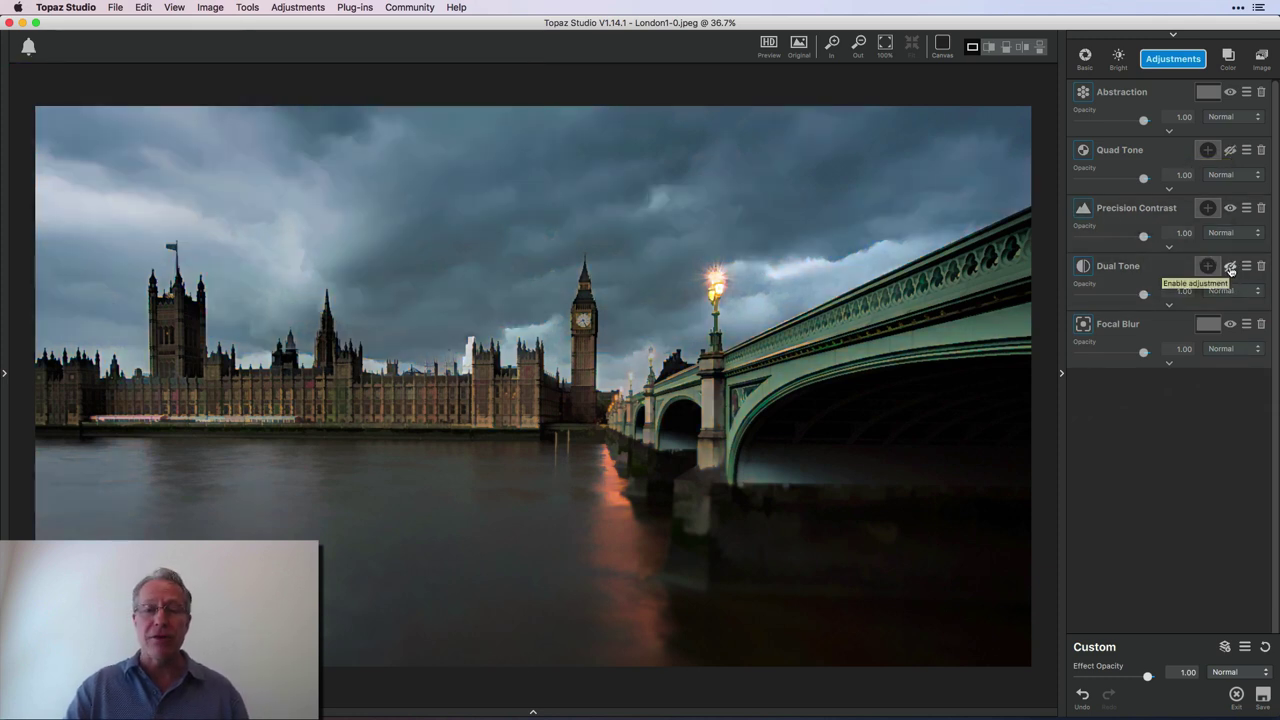
{"action": "left_click", "coordinate": [1231, 267]}
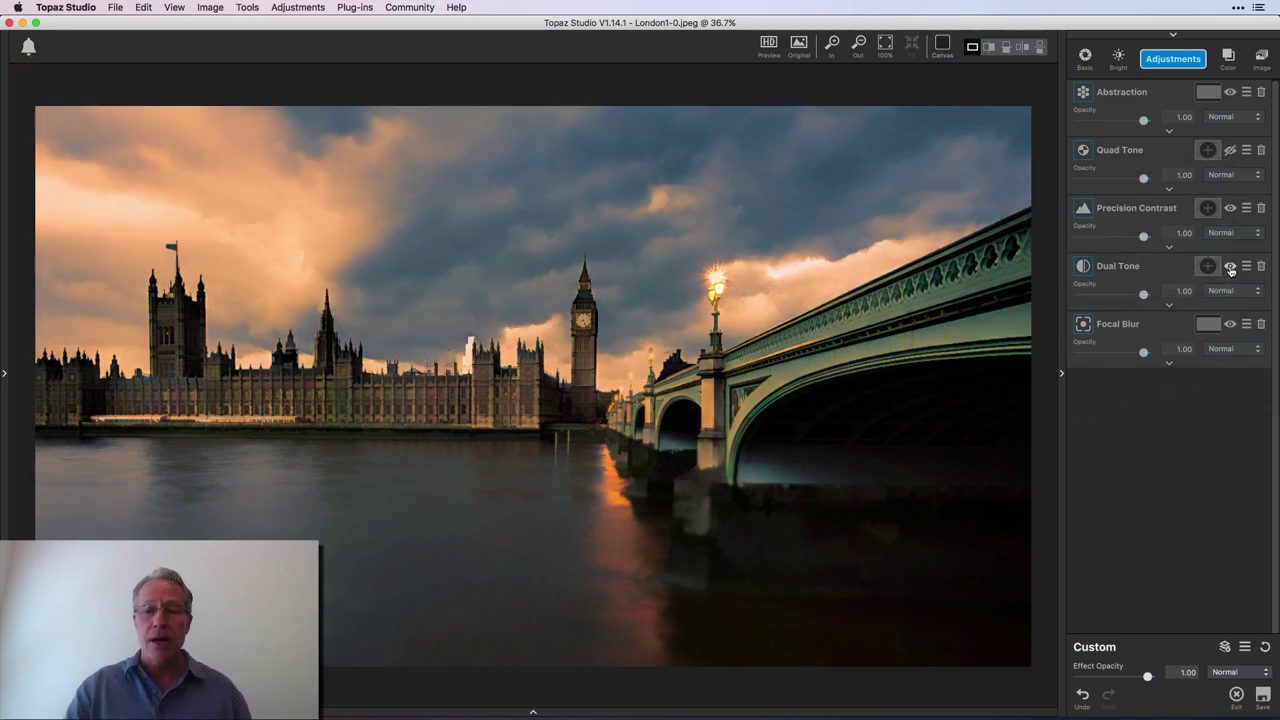
{"action": "left_click", "coordinate": [1230, 150]}
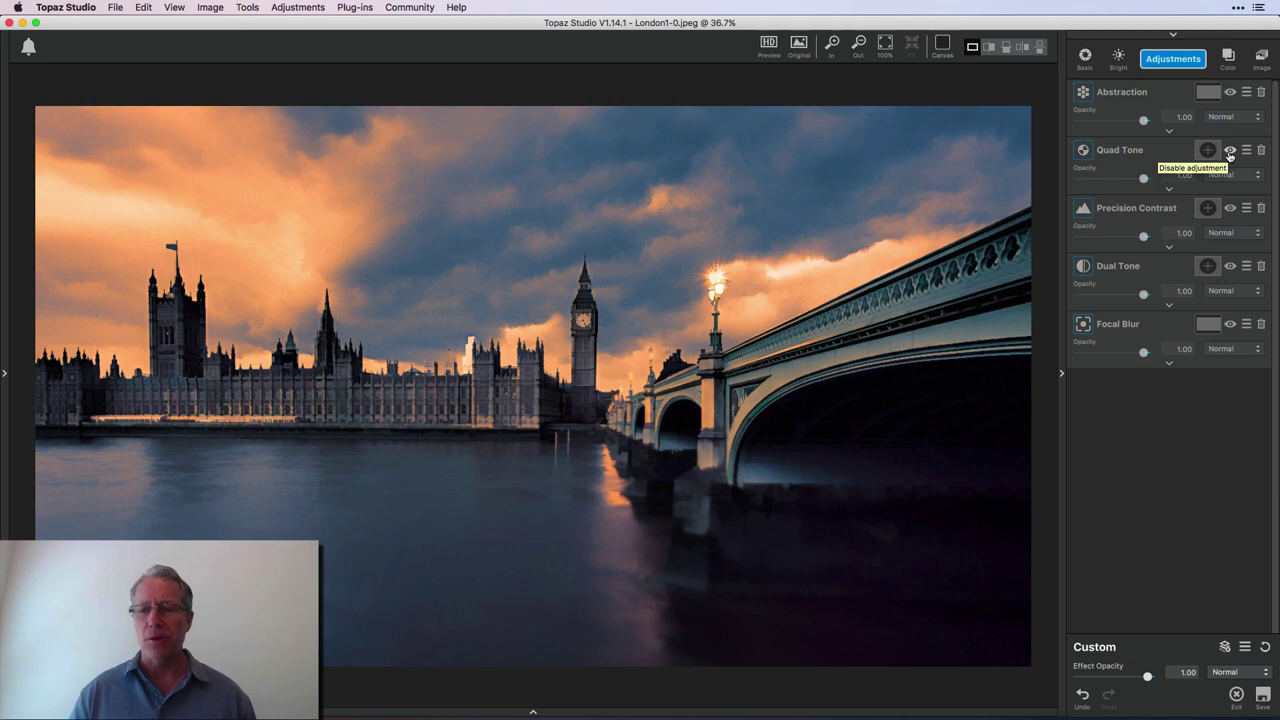
{"action": "left_click", "coordinate": [1169, 248]}
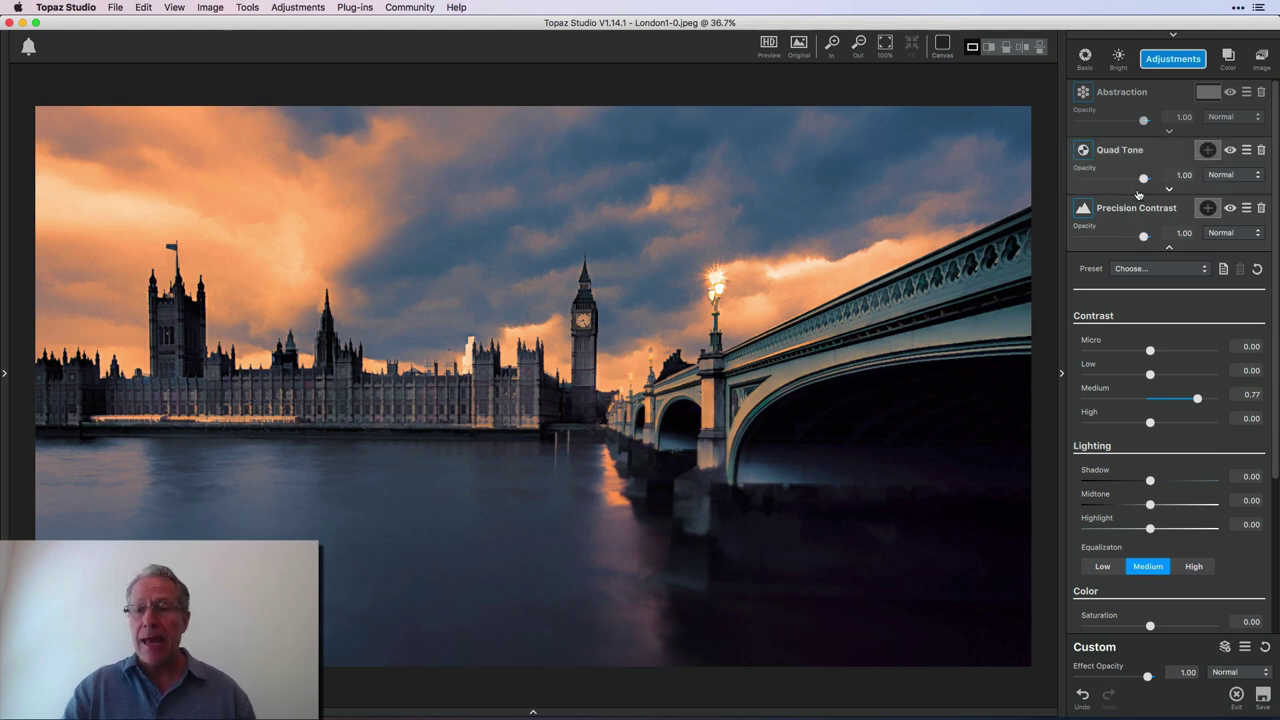
{"action": "scroll", "coordinate": [1166, 288], "scroll_direction": "down", "scroll_amount": 1}
{"action": "scroll", "coordinate": [1166, 288], "scroll_direction": "up", "scroll_amount": 1}
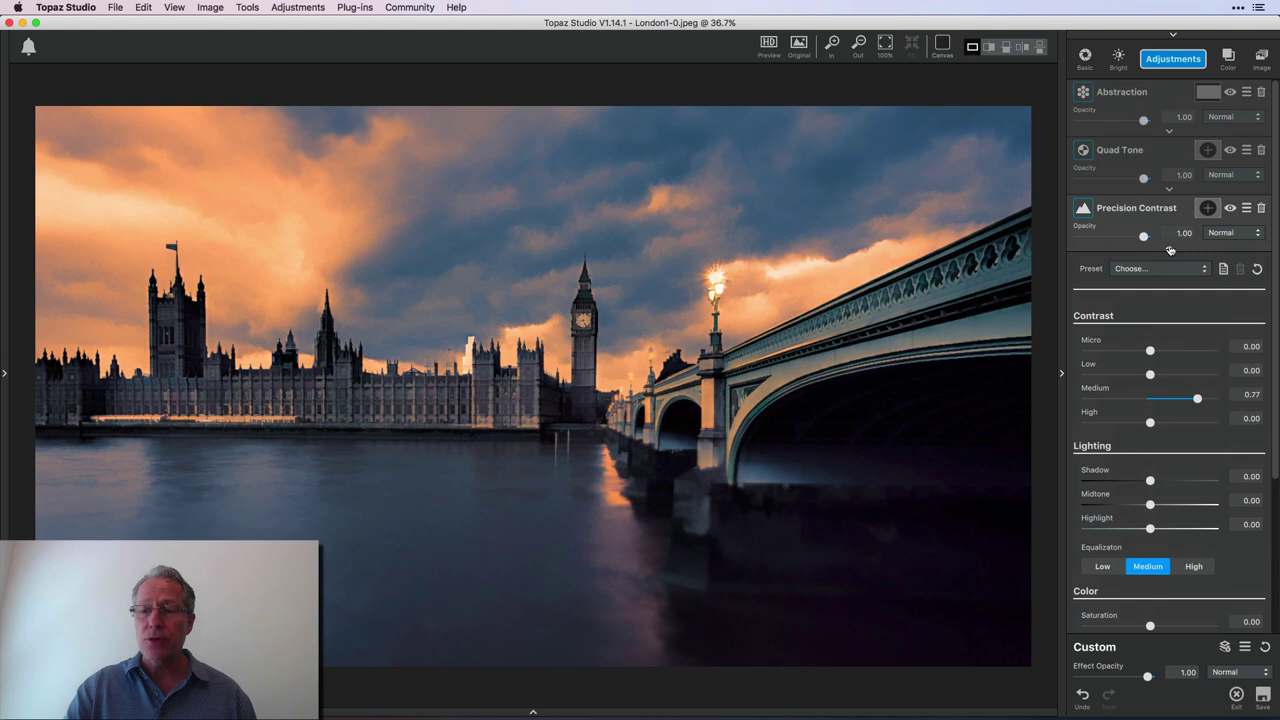
{"action": "left_click", "coordinate": [1169, 247]}
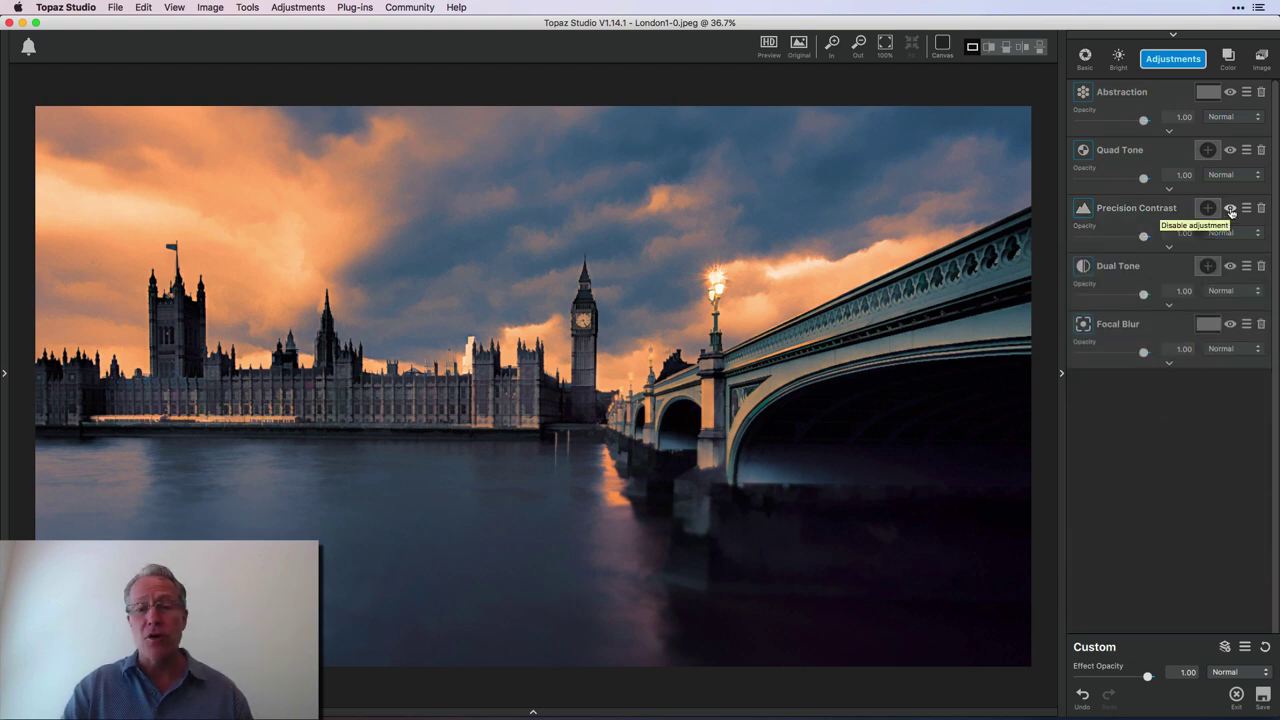
{"action": "left_click", "coordinate": [1231, 210]}
{"action": "left_click", "coordinate": [1231, 208]}
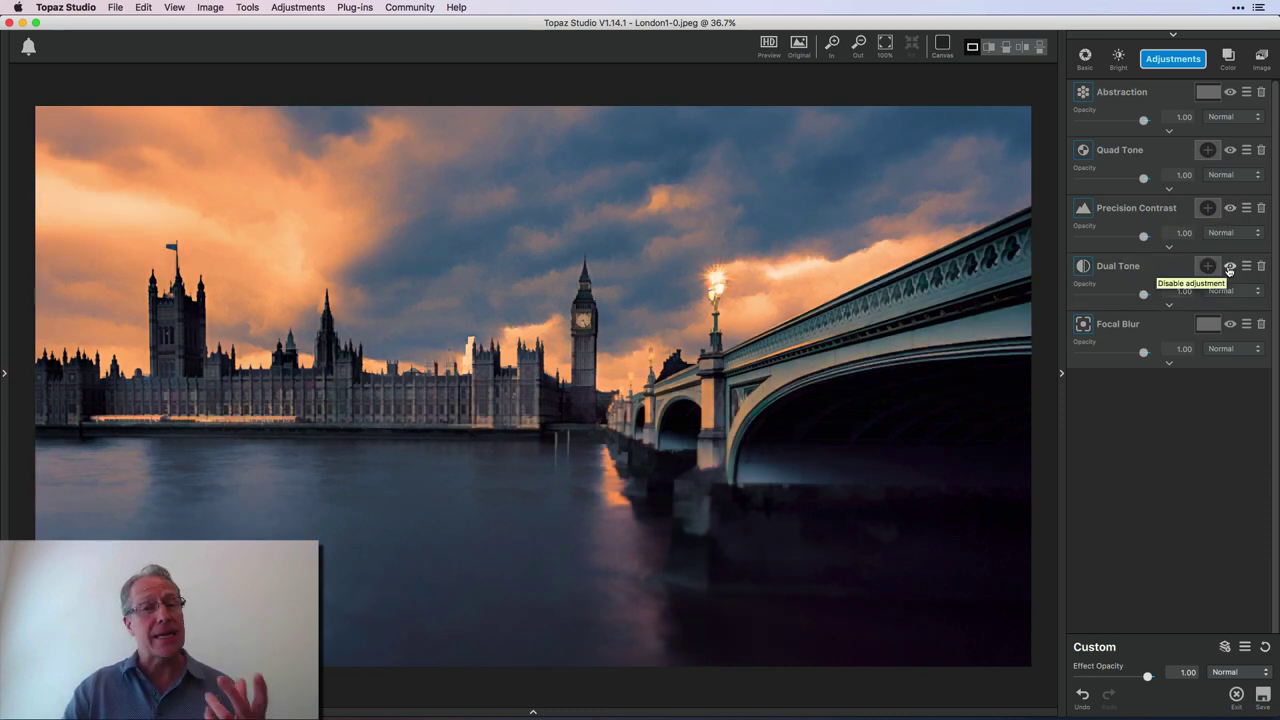
{"action": "left_click", "coordinate": [1230, 266]}
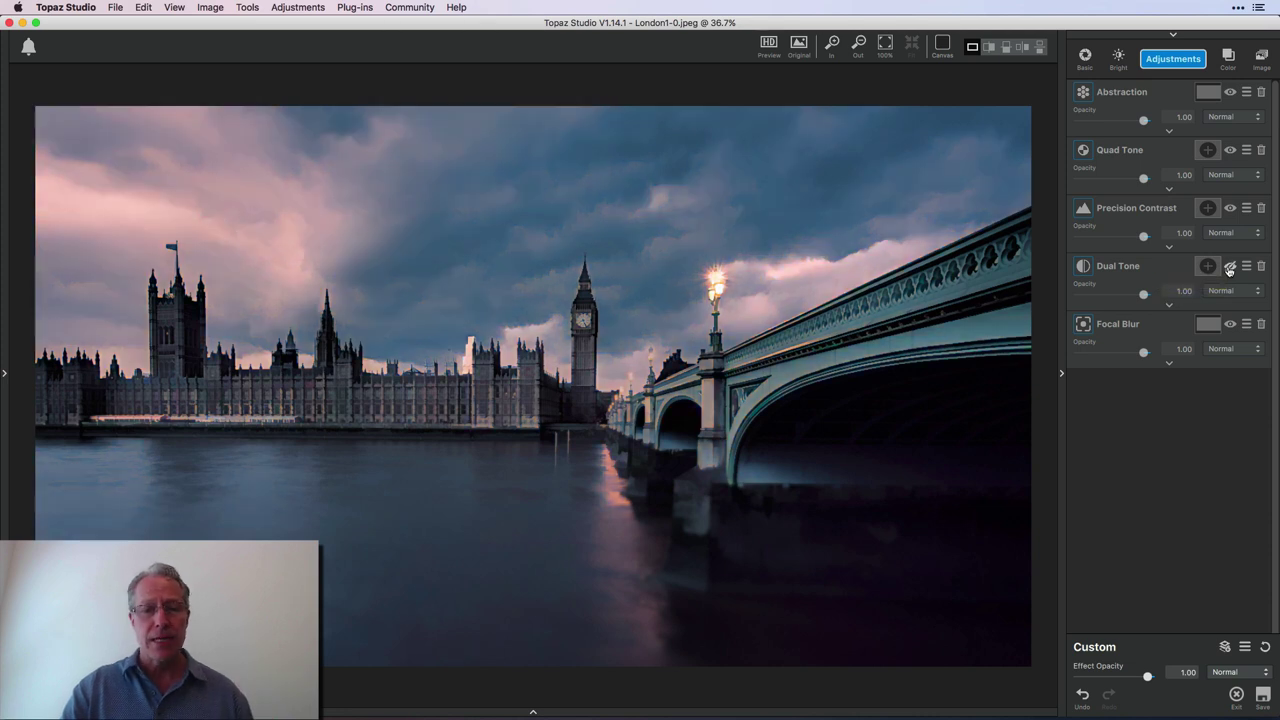
{"action": "left_click", "coordinate": [1230, 266]}
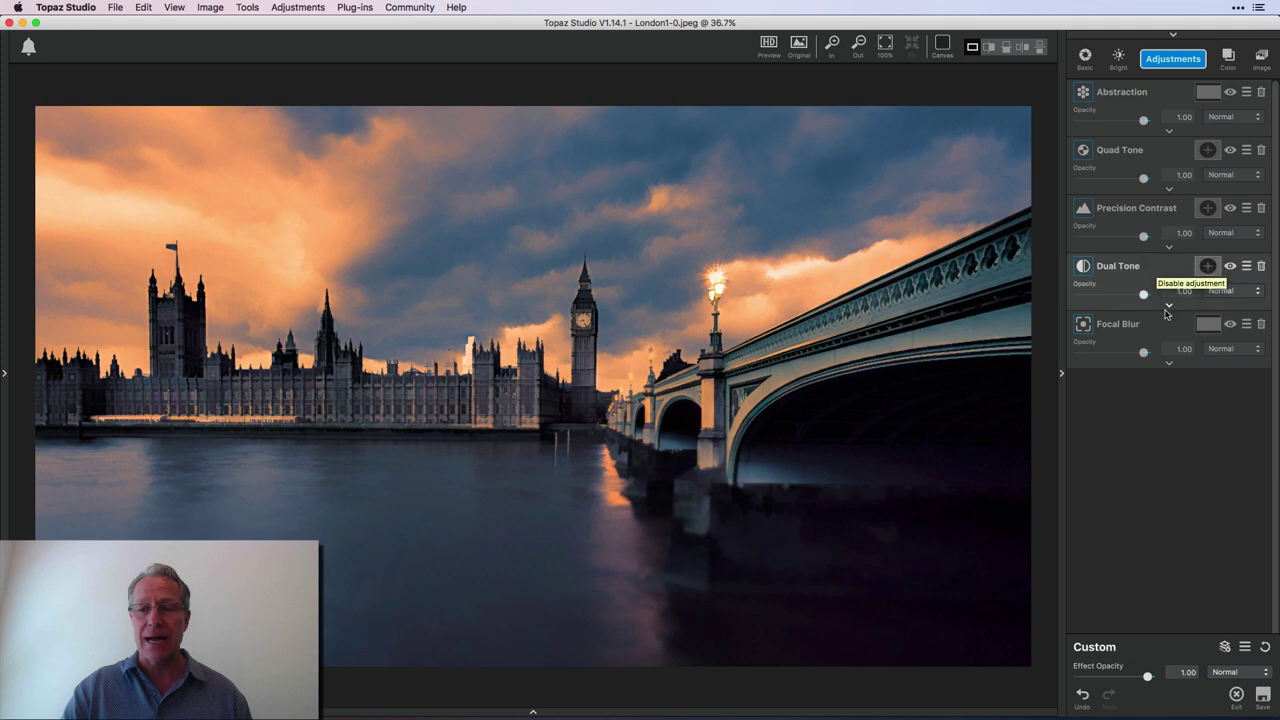
{"action": "left_click", "coordinate": [1169, 304]}
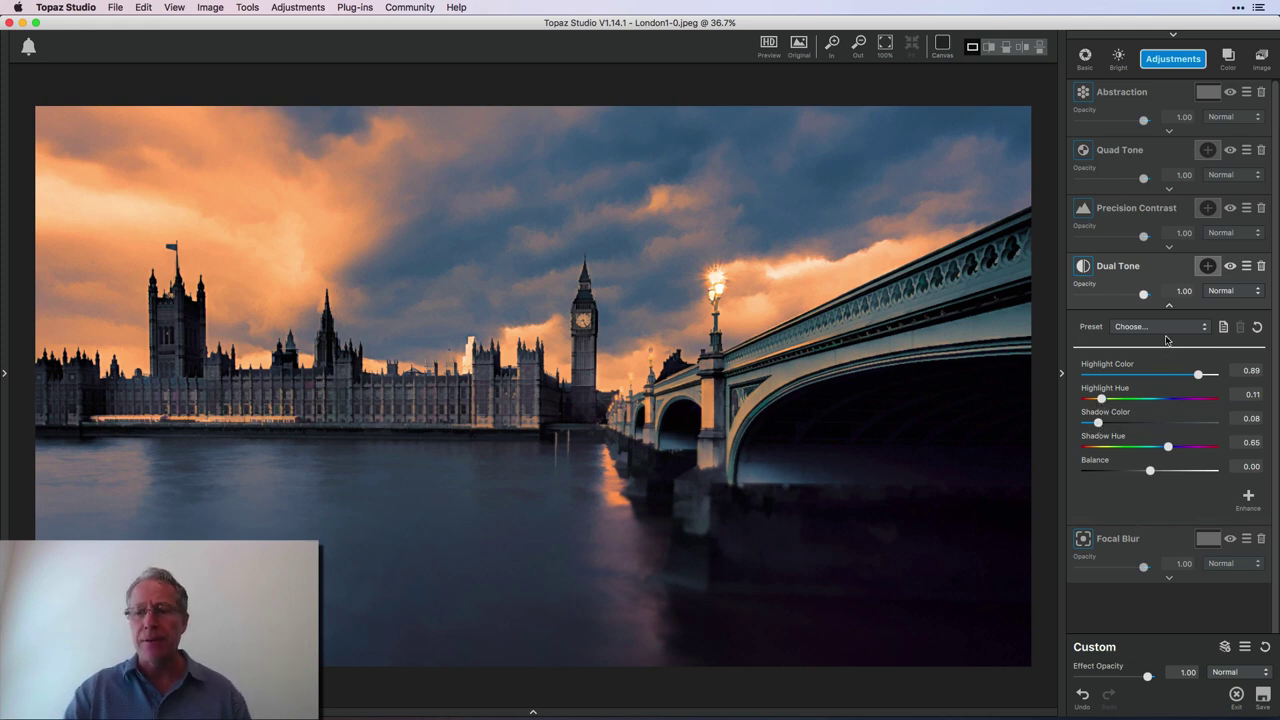
{"action": "left_click", "coordinate": [1169, 305]}
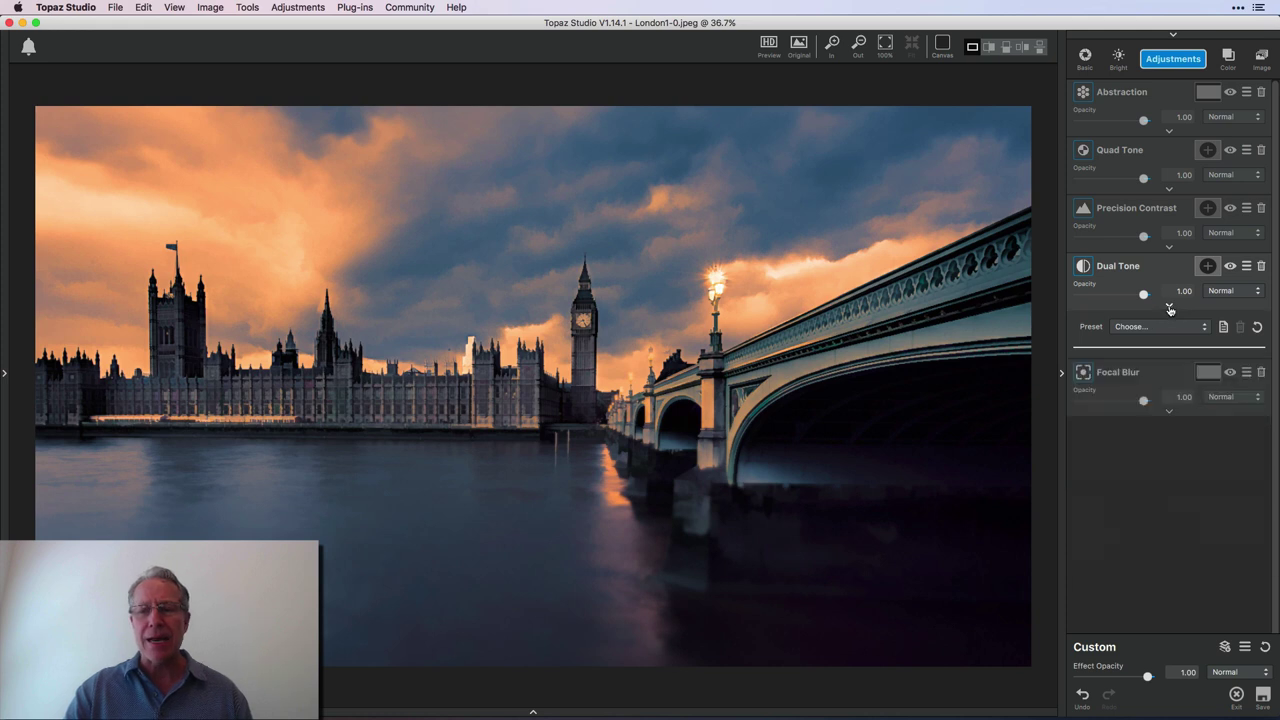
{"action": "left_click", "coordinate": [1231, 268]}
{"action": "left_click", "coordinate": [1231, 268]}
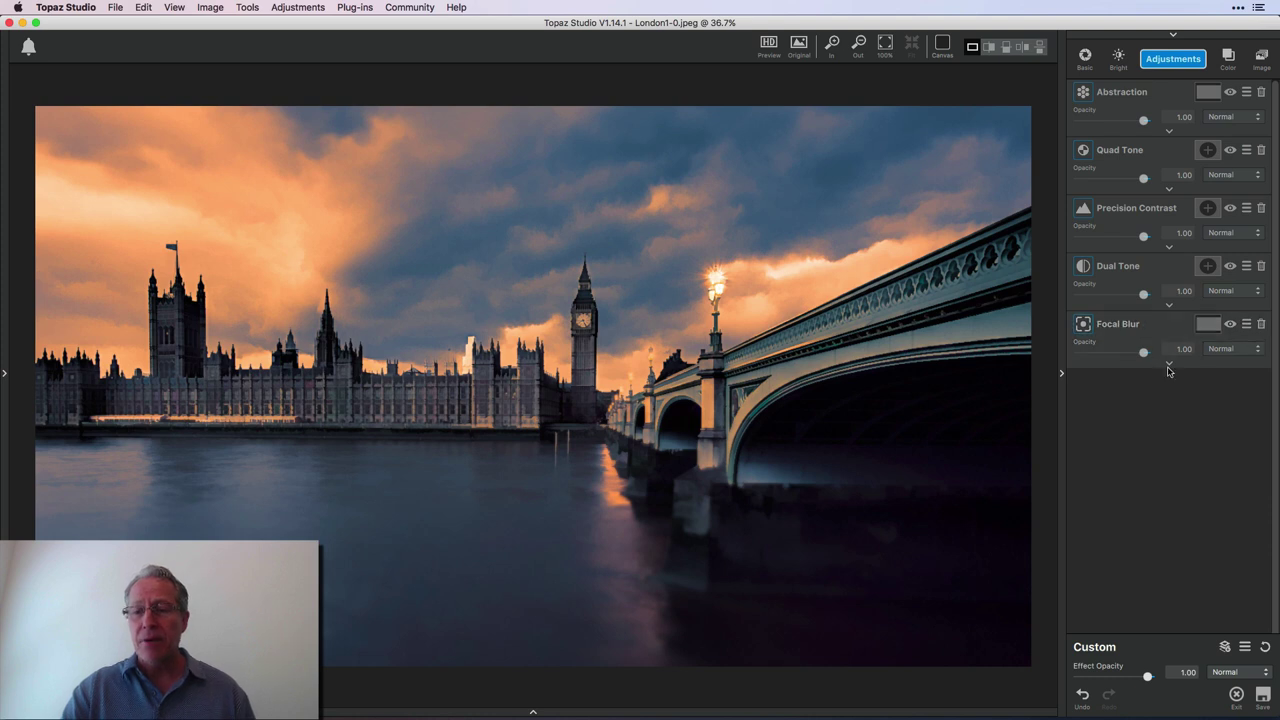
Step: Try Circular Blur, go back to Tilt & Shift, and raise the Focal Blur amount from 0.42 to 0.50
{"action": "left_click", "coordinate": [1168, 366]}
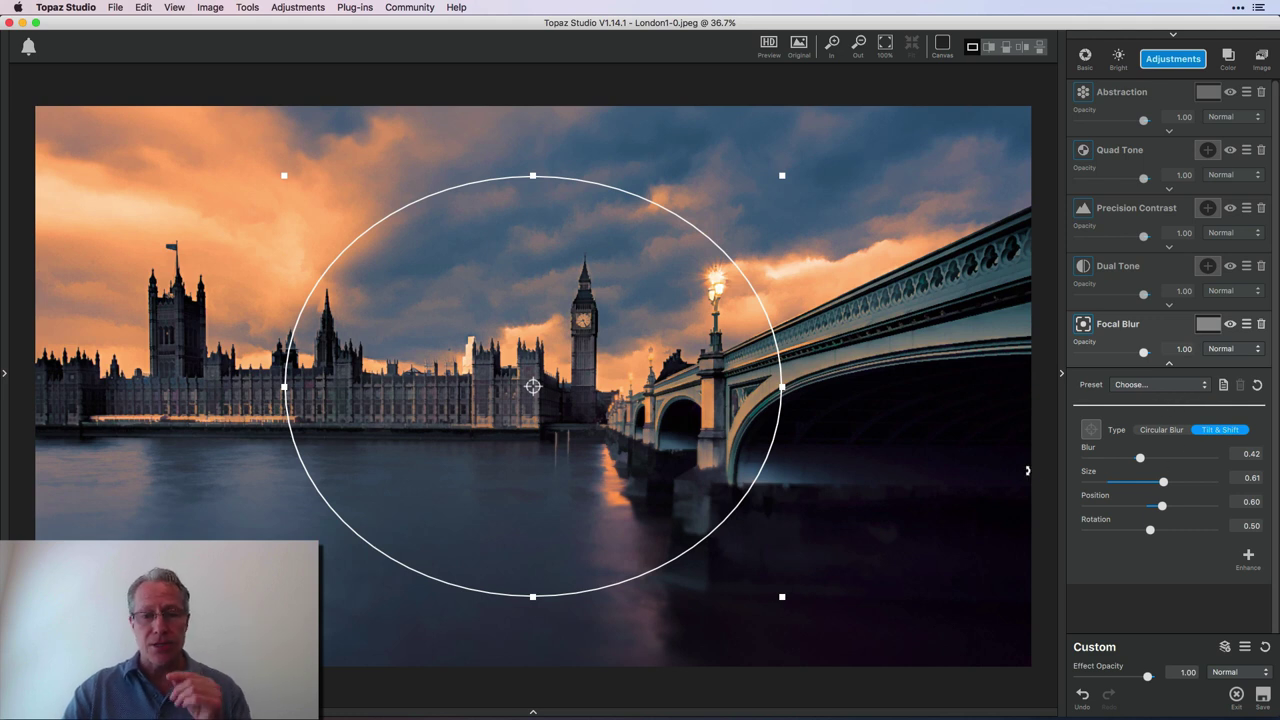
{"action": "left_click", "coordinate": [1169, 364]}
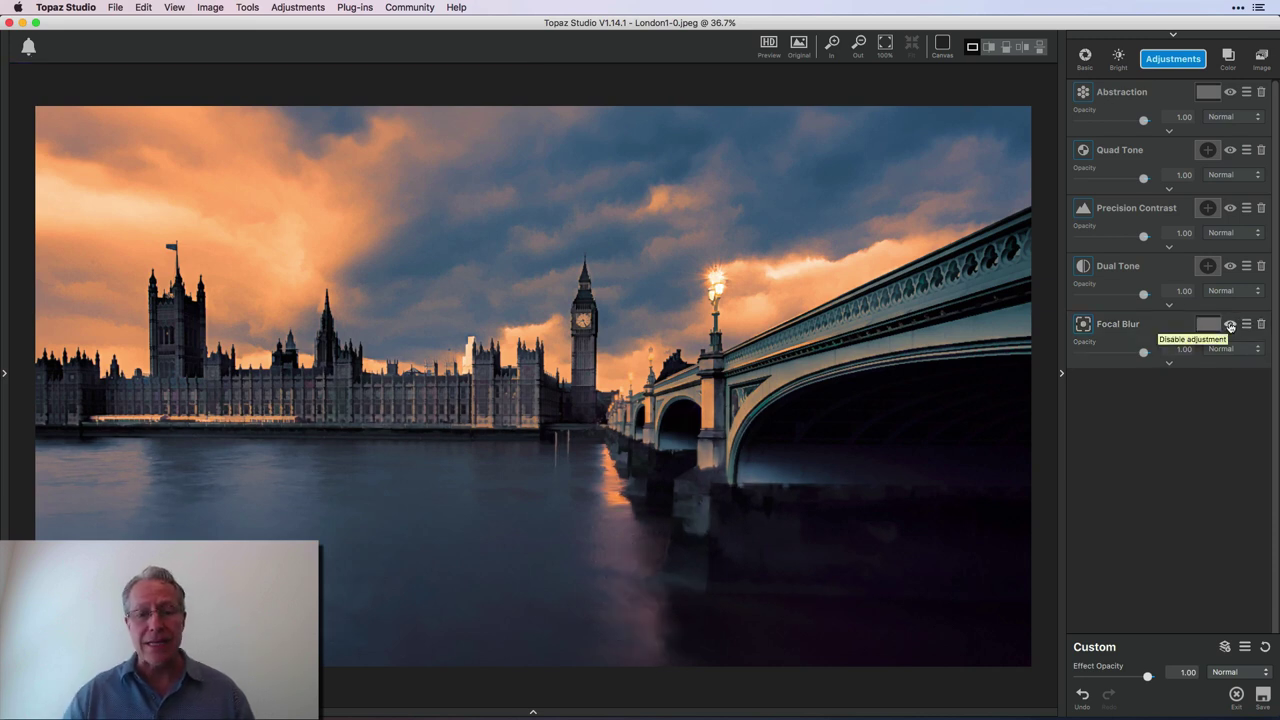
{"action": "left_click", "coordinate": [1169, 364]}
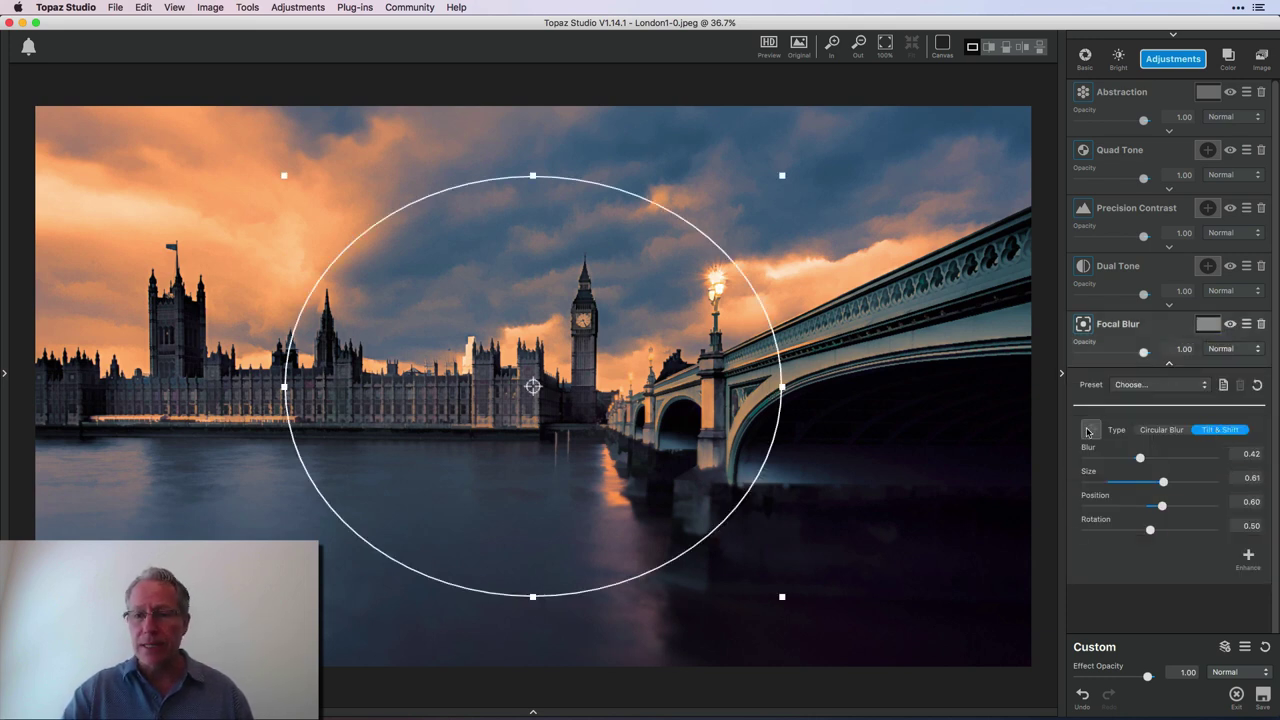
{"action": "left_click", "coordinate": [1155, 430]}
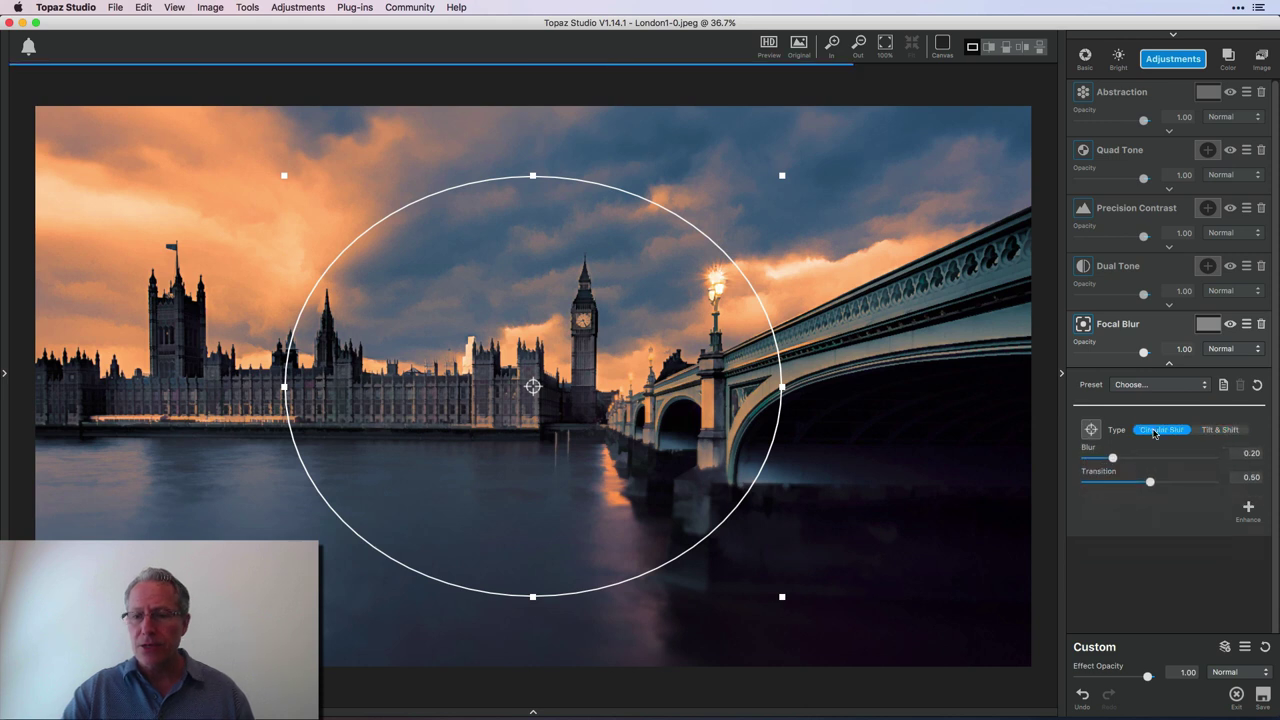
{"action": "left_click", "coordinate": [1222, 432]}
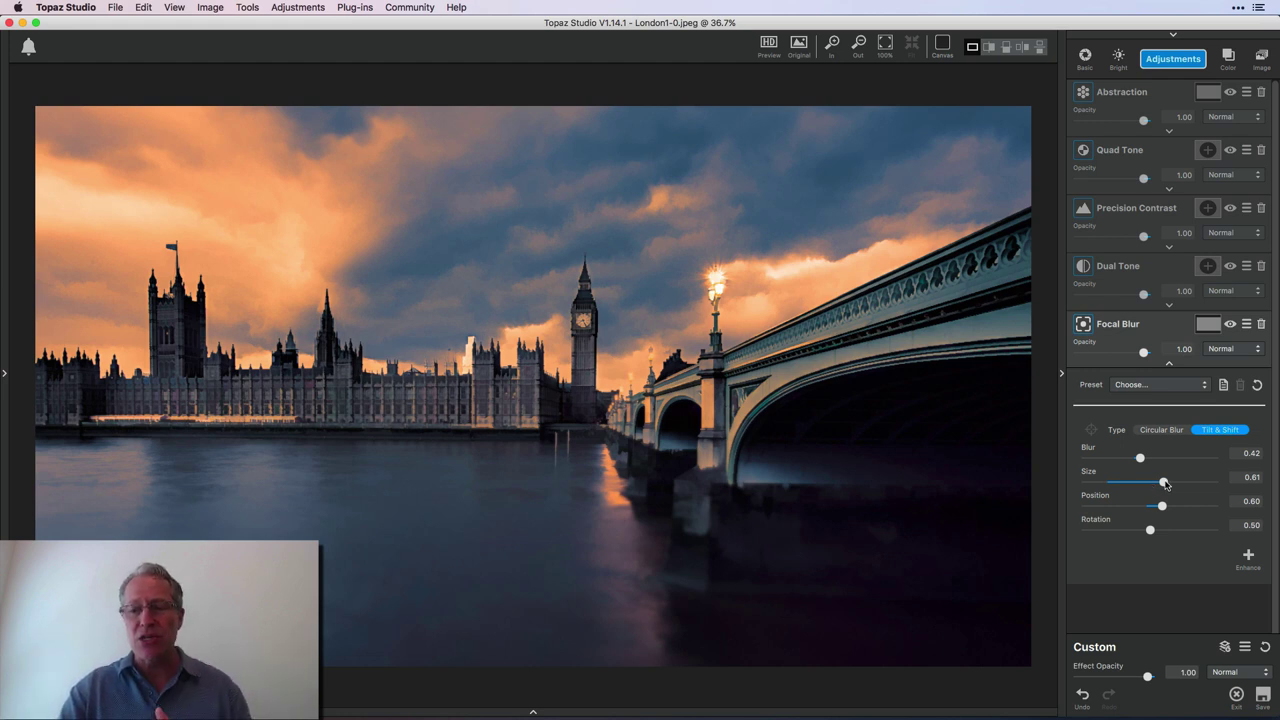
{"action": "mouse_move", "coordinate": [1140, 458]}
{"action": "left_mouse_down"}
{"action": "mouse_move", "coordinate": [1178, 458]}
{"action": "mouse_move", "coordinate": [1152, 458]}
{"action": "left_mouse_up"}
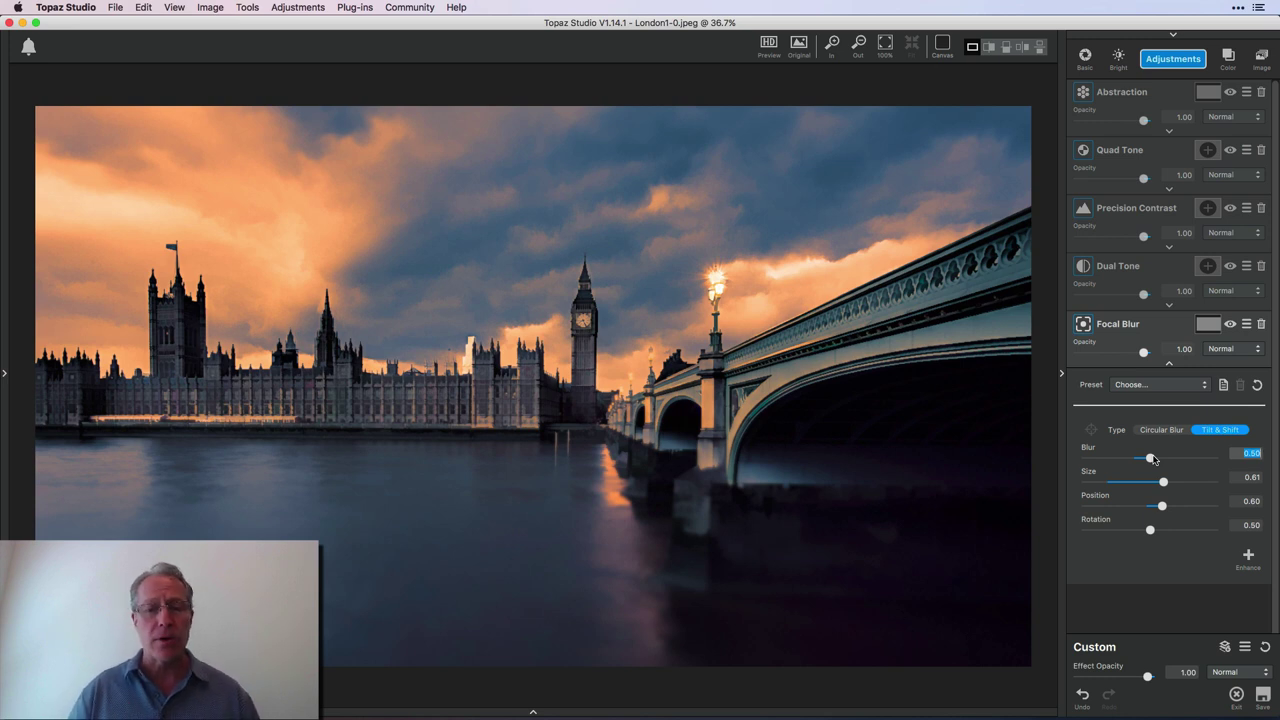
Step: Collapse Focal Blur and toggle Original to compare the Westminster edit, ending on the processed image
{"action": "left_click", "coordinate": [1169, 363]}
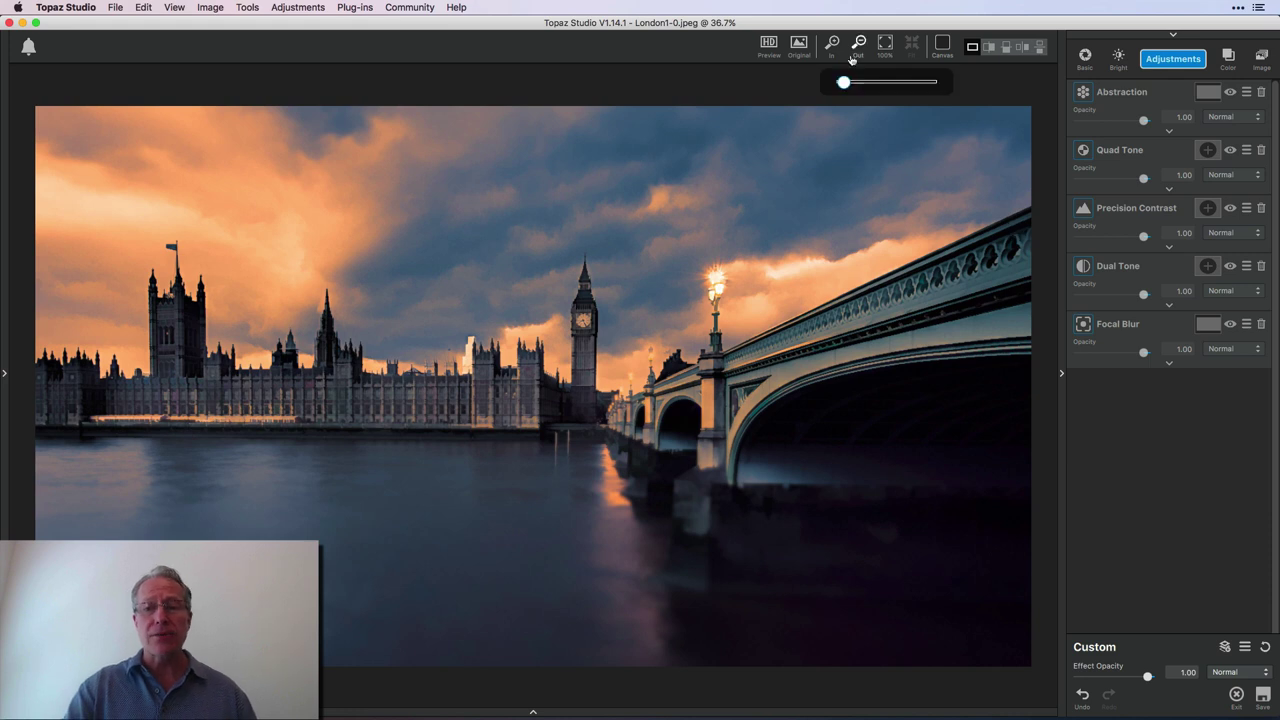
{"action": "left_click", "coordinate": [798, 46]}
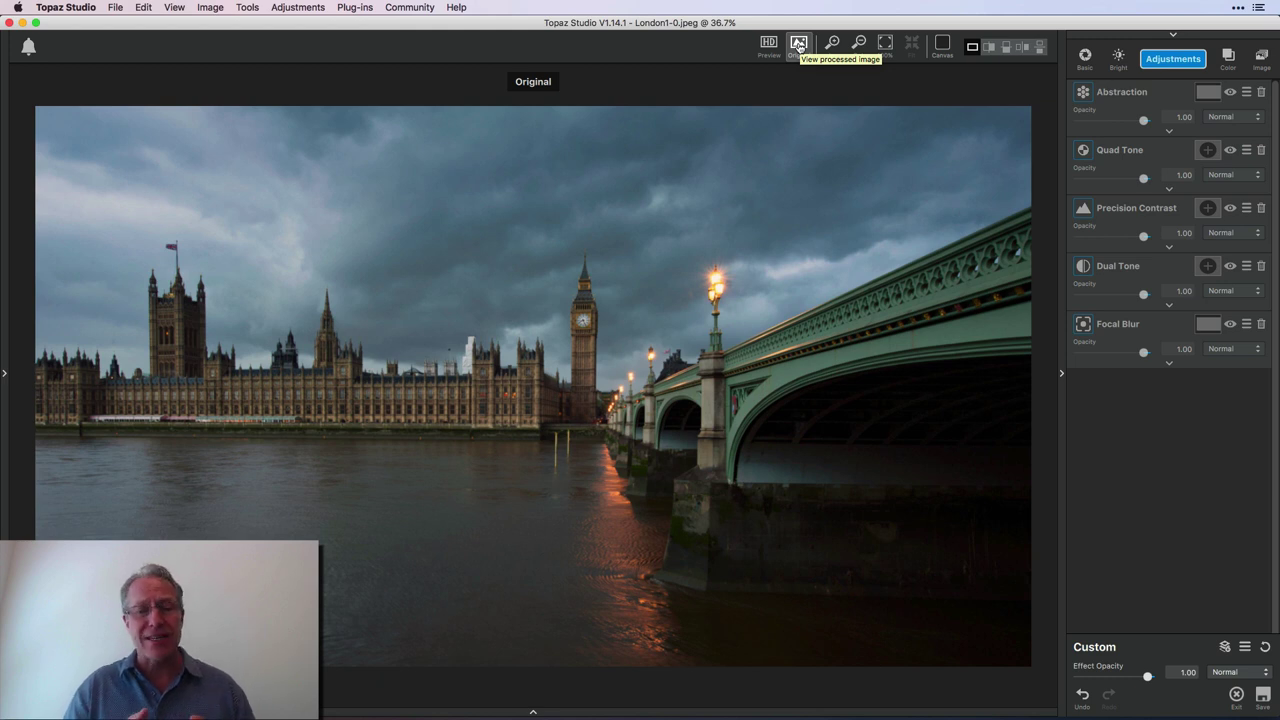
{"action": "left_click", "coordinate": [798, 46]}
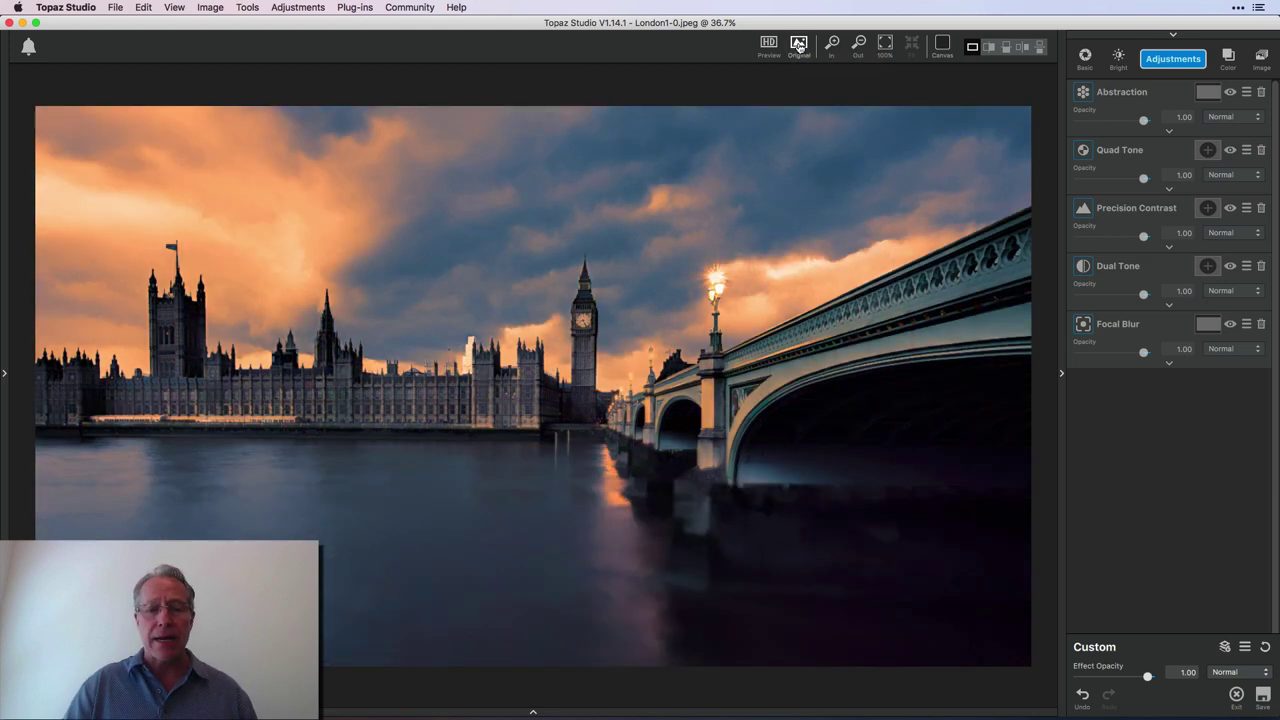